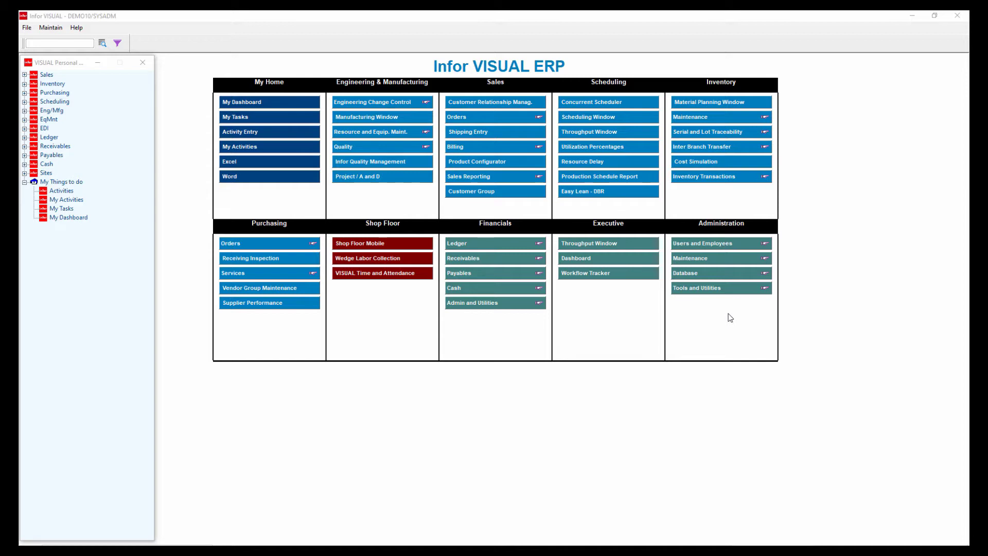
left_click(767, 290)
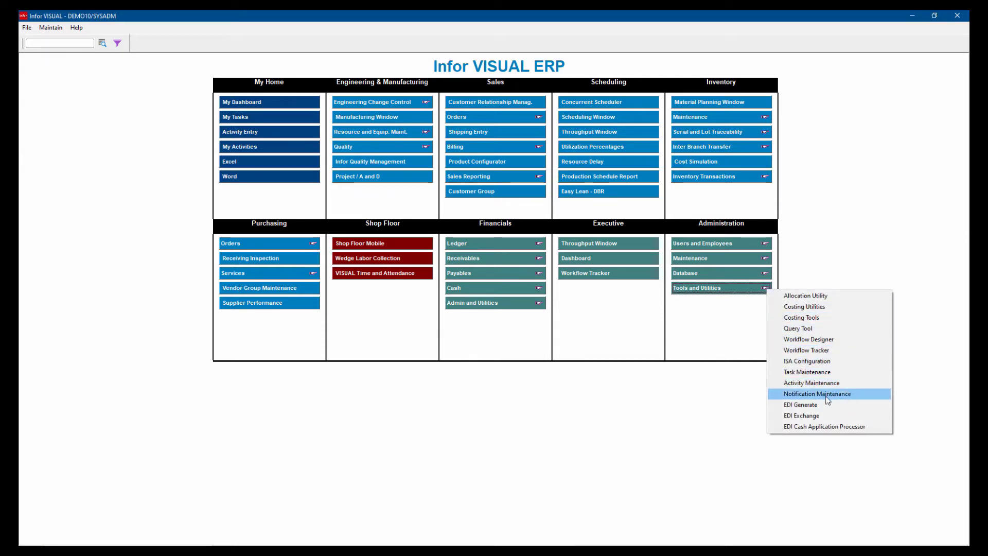
left_click(728, 341)
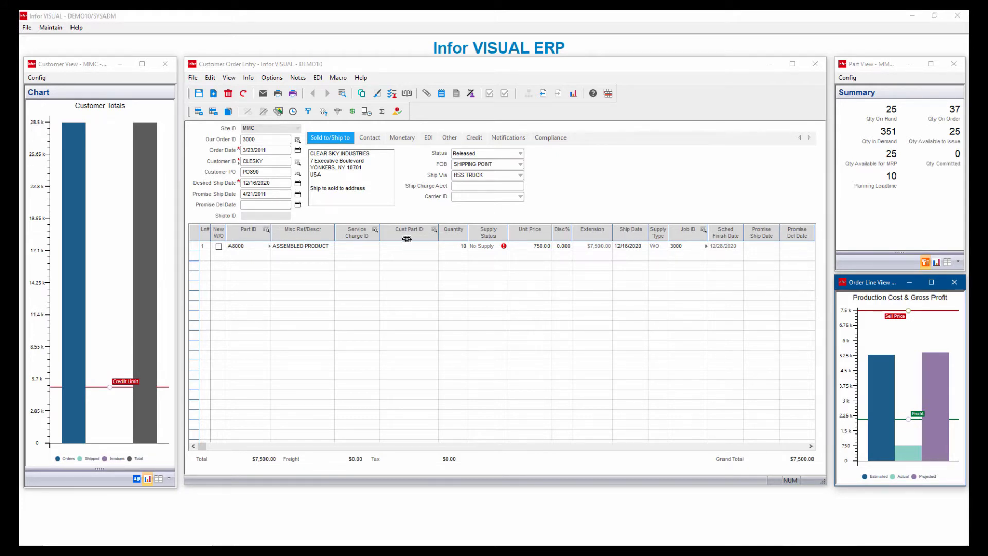
- Move the Cust Part ID column ahead of Service Charge ID in the order line table
mouse_move(407, 238)
left_mouse_down()
mouse_move(383, 240)
mouse_move(426, 237)
left_mouse_up()
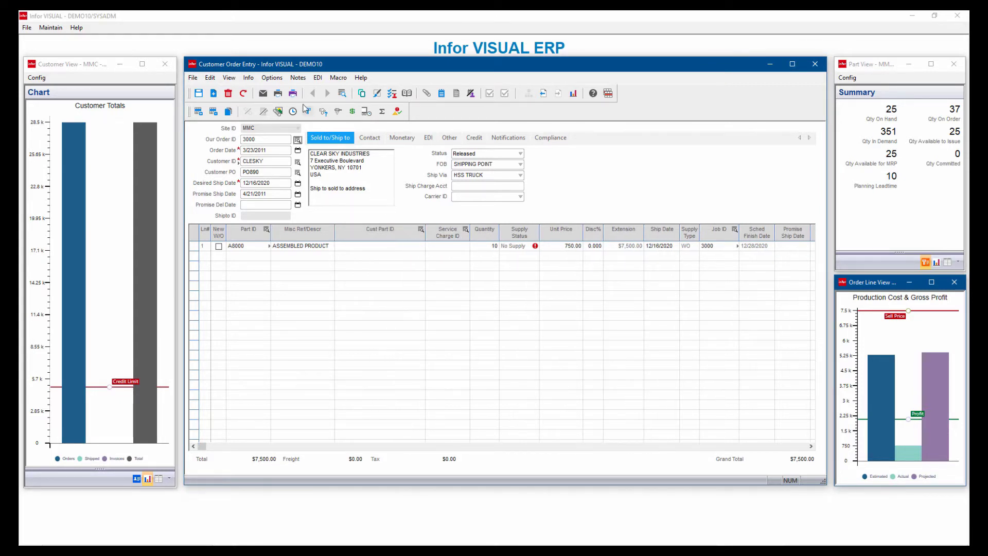
- Rename the order line table's Quantity column to "Qty Ordered" and widen it to fit the full title
left_click(280, 78)
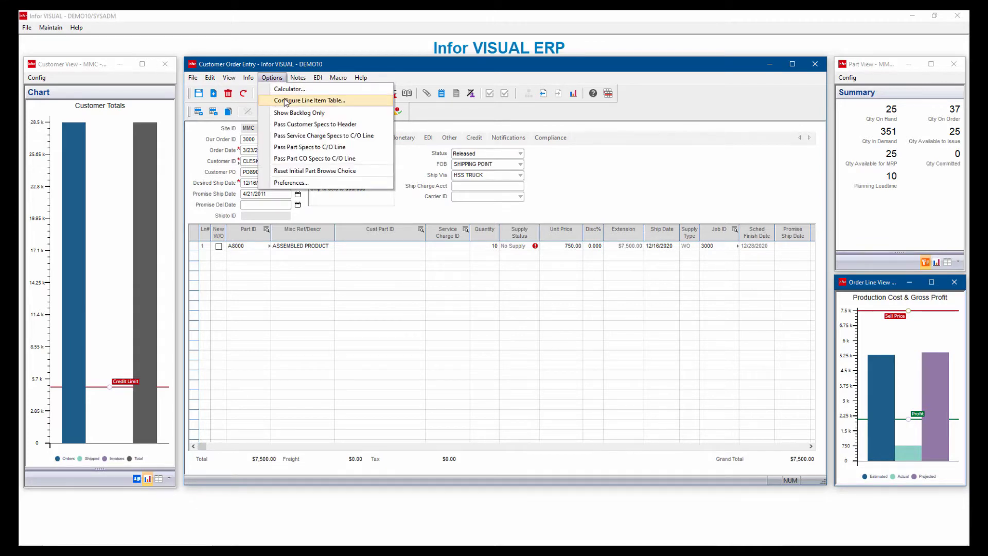
left_click(286, 101)
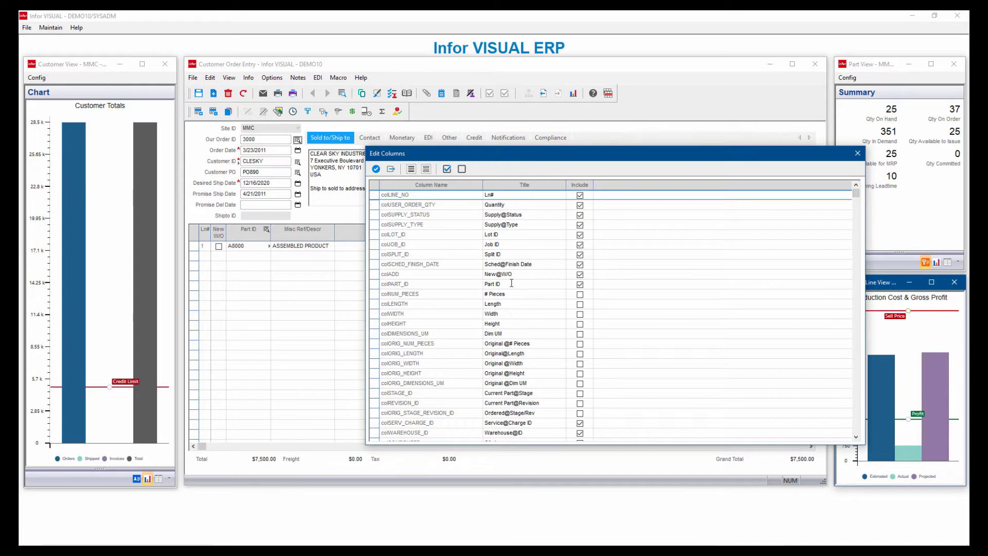
left_click(516, 206)
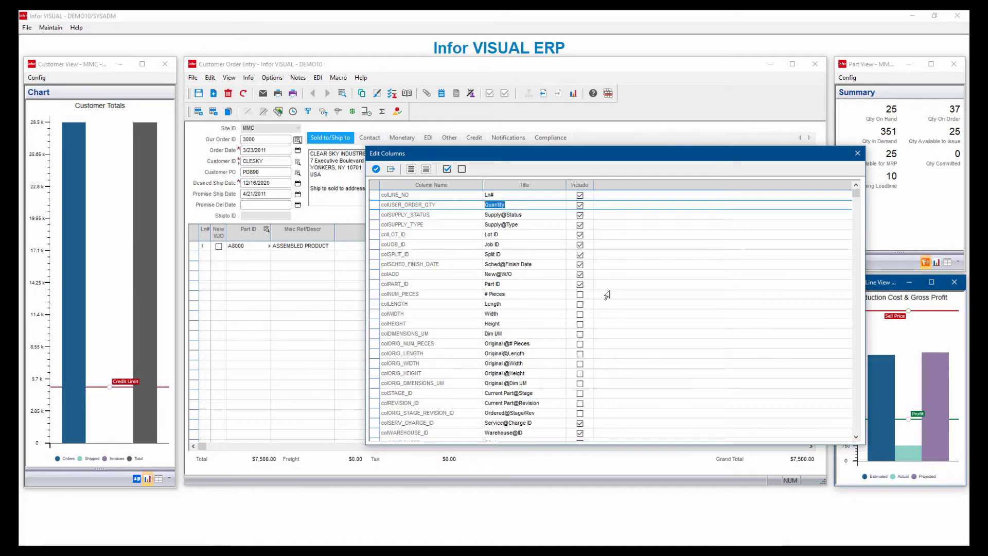
type("Qty Ordered")
left_click(376, 169)
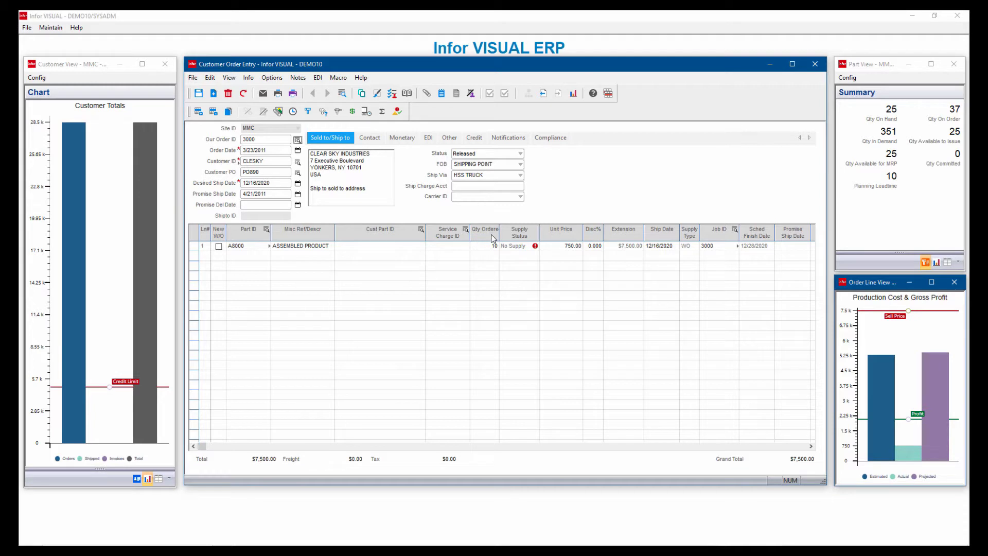
left_click_drag(500, 233, 508, 233)
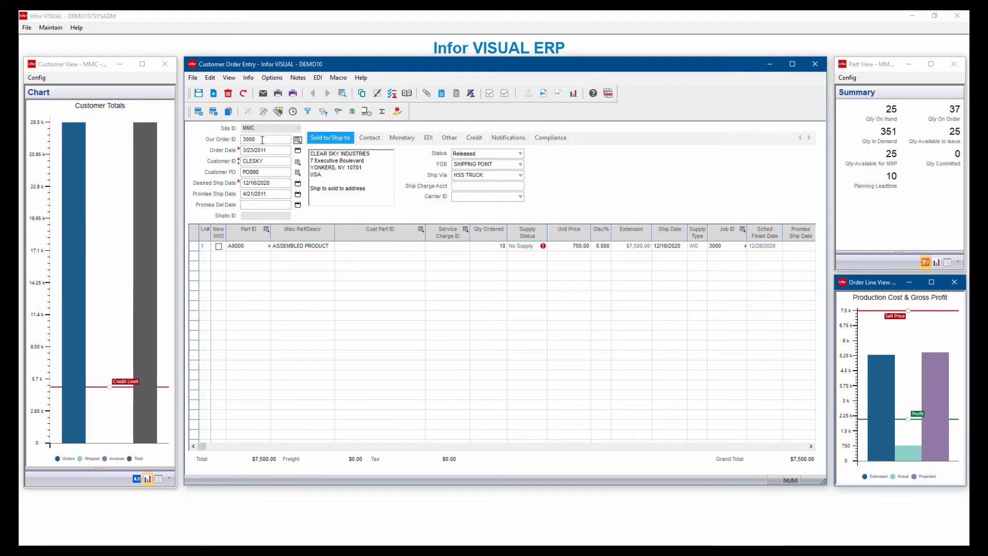
- Open the customer orders lookup from the order ID field and turn on its quick filter row
left_click(297, 140)
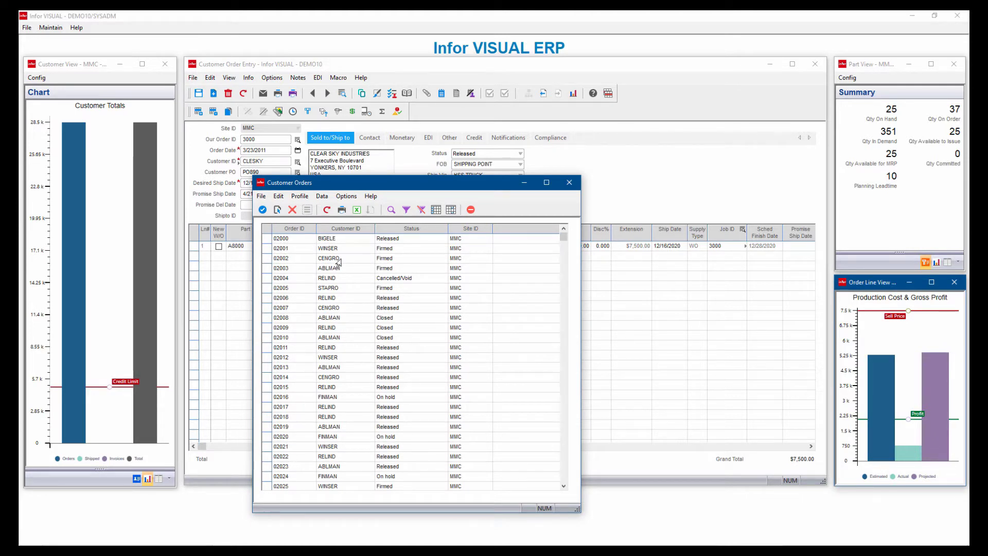
left_click(407, 210)
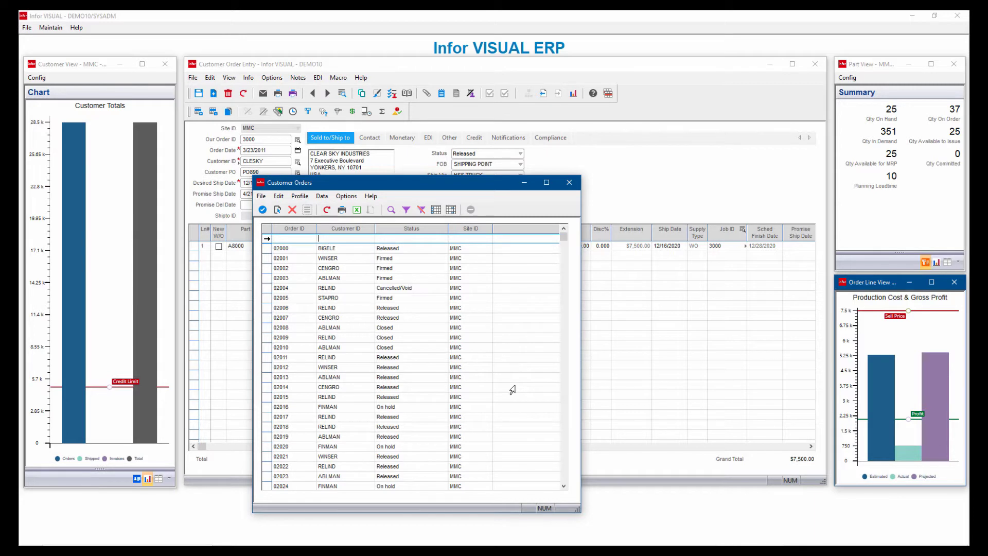
- Try filtering the customer orders by Customer ID with the wildcard "%bl" and clear that filter
type("B")
key("BackSpace")
type("%ig")
key("BackSpace")
key("BackSpace")
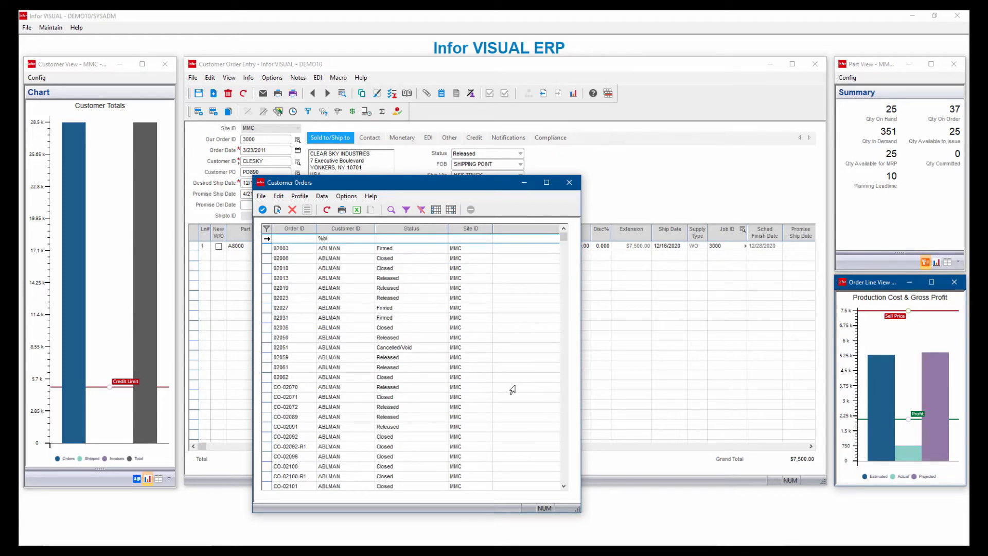
key("BackSpace")
key("BackSpace")
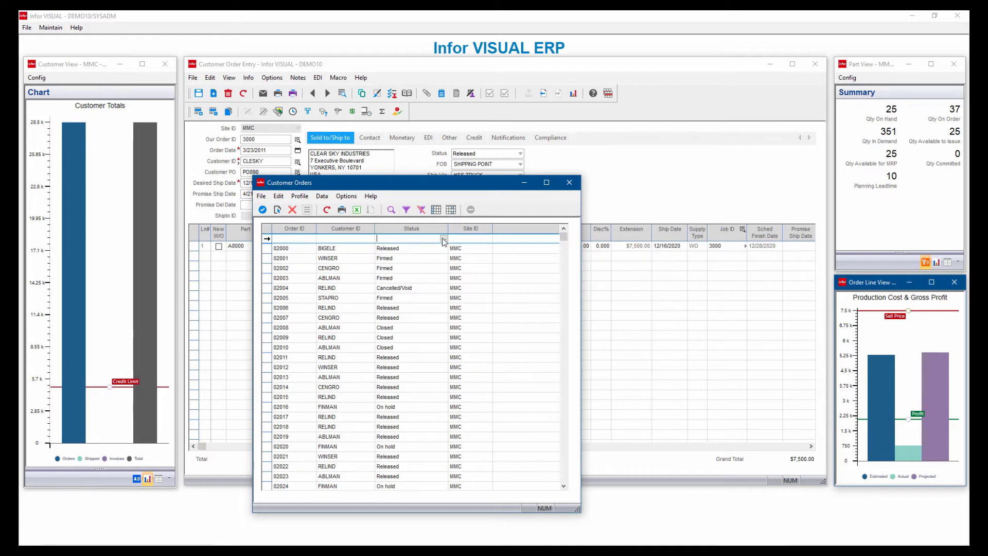
- Filter the customer orders by the Released status and hide the quick filter row
left_click(442, 239)
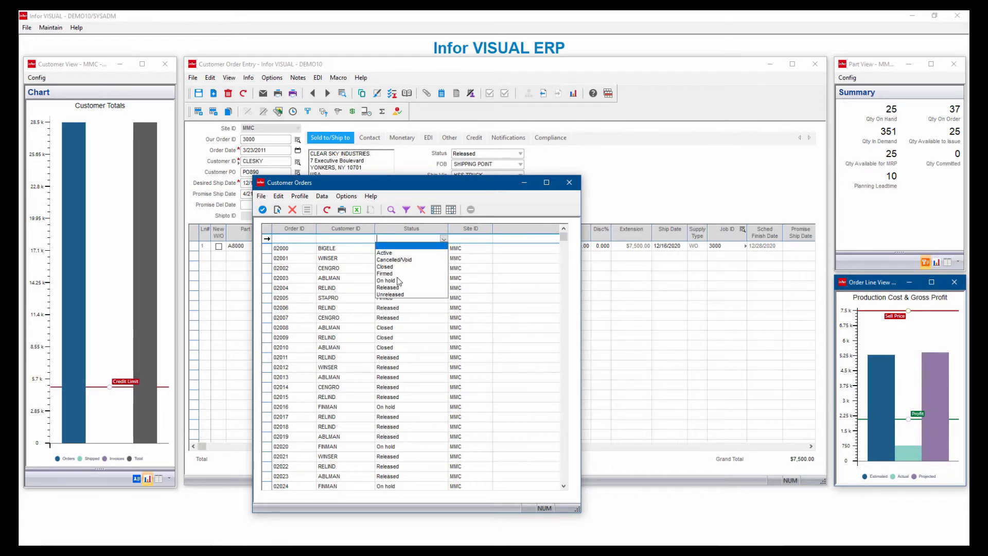
left_click(394, 287)
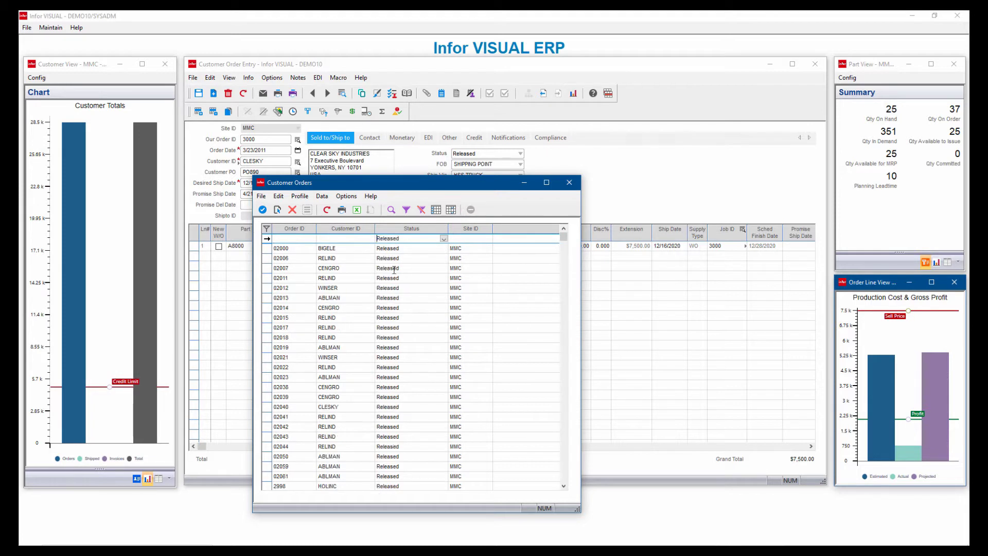
left_click(405, 210)
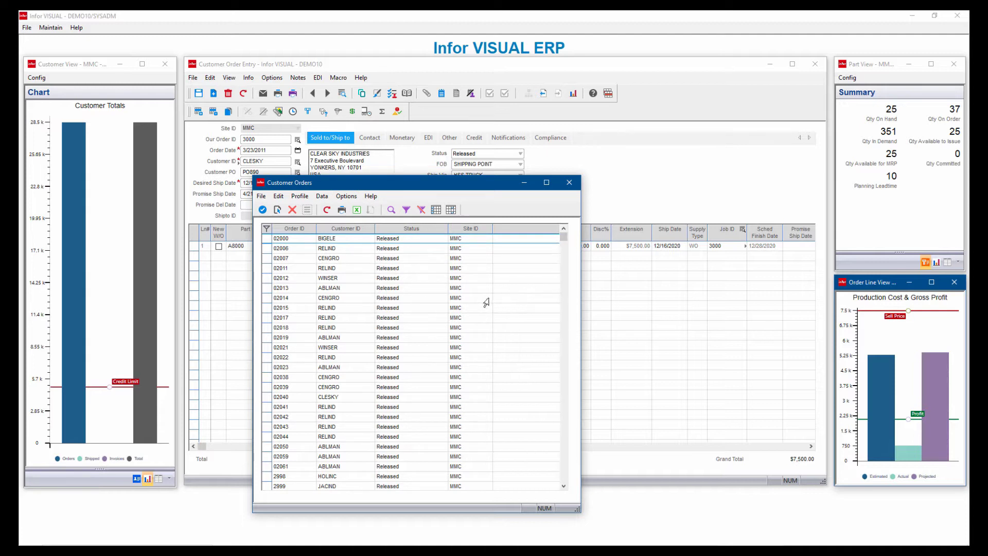
- Include the CUSTOMER.NAME column in the customer orders list with the title "Customer Name"
left_click(323, 196)
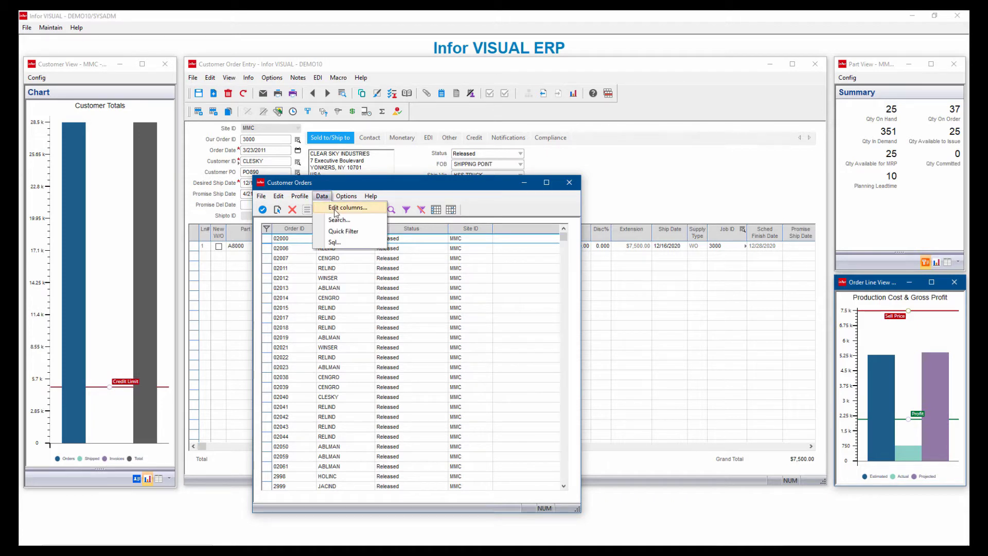
left_click(336, 208)
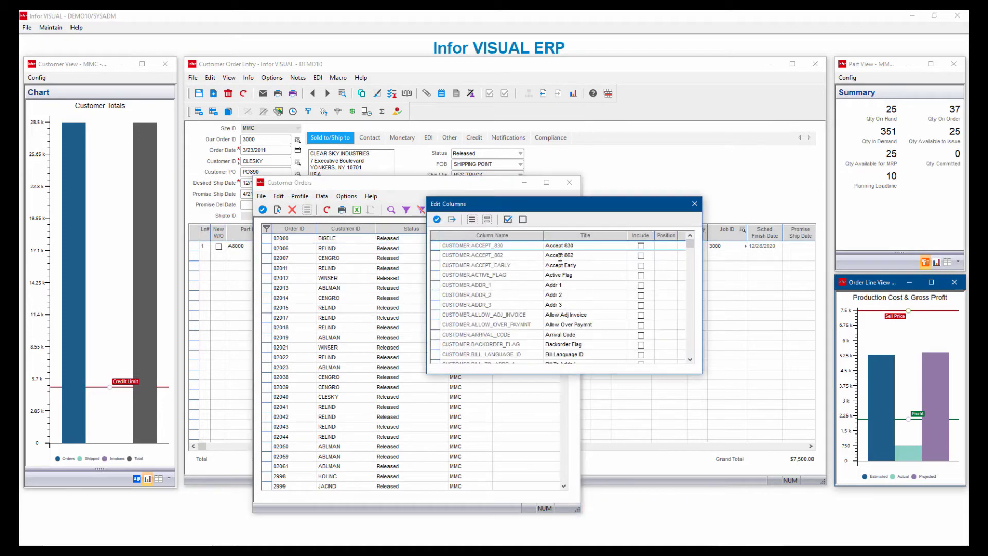
left_click_drag(470, 205, 579, 166)
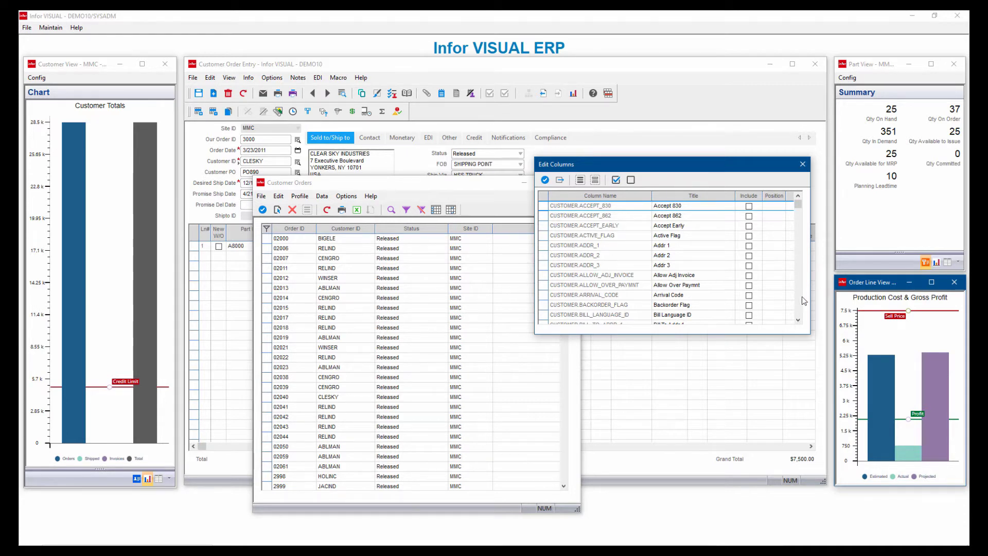
scroll(798, 305, "down", 5)
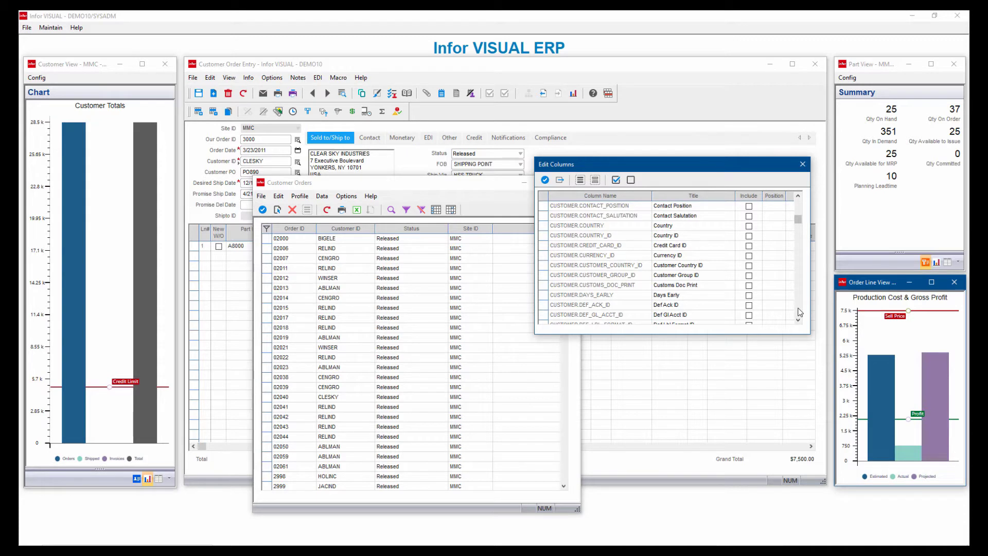
scroll(799, 312, "down", 4)
scroll(799, 312, "down", 4)
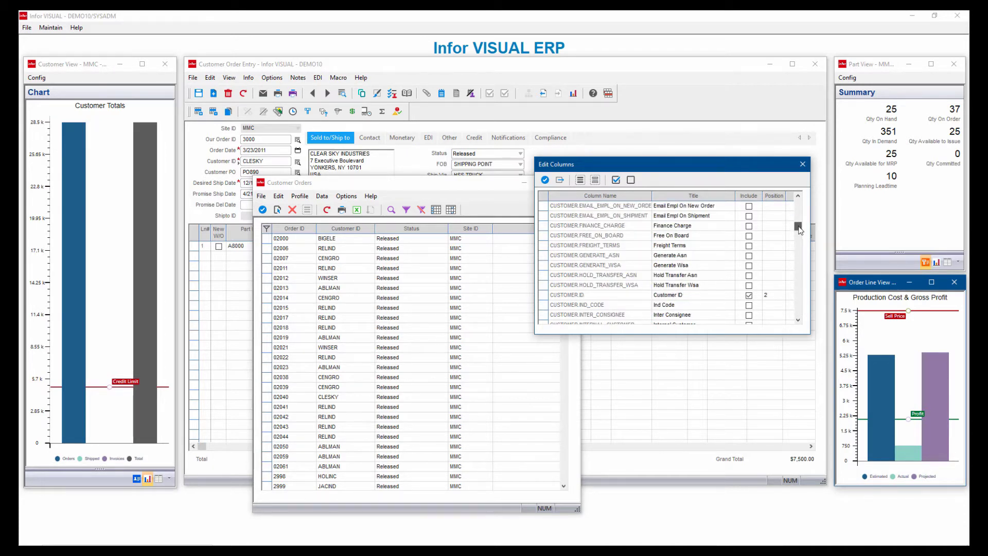
left_click_drag(799, 233, 798, 221)
scroll(800, 212, "up", 4)
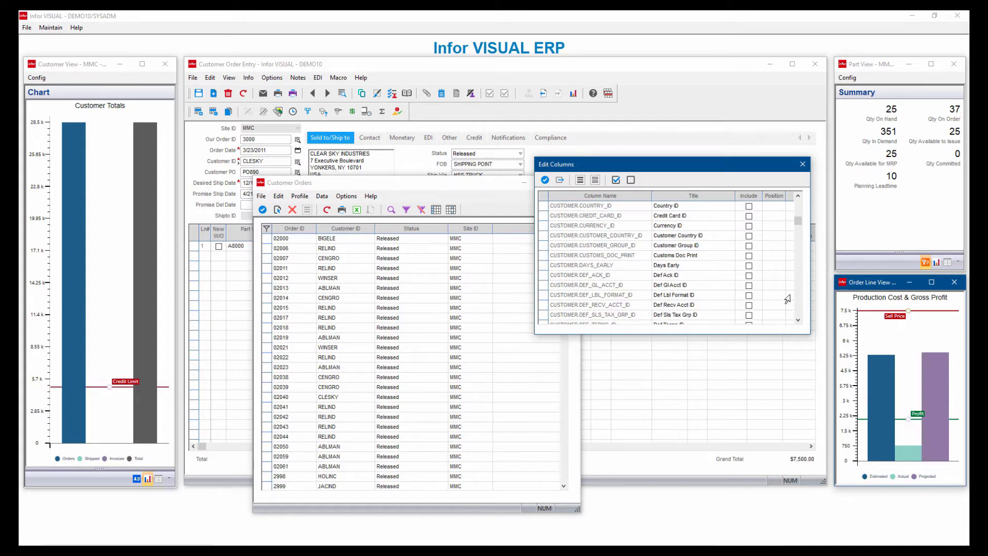
scroll(798, 308, "down", 8)
left_click(748, 257)
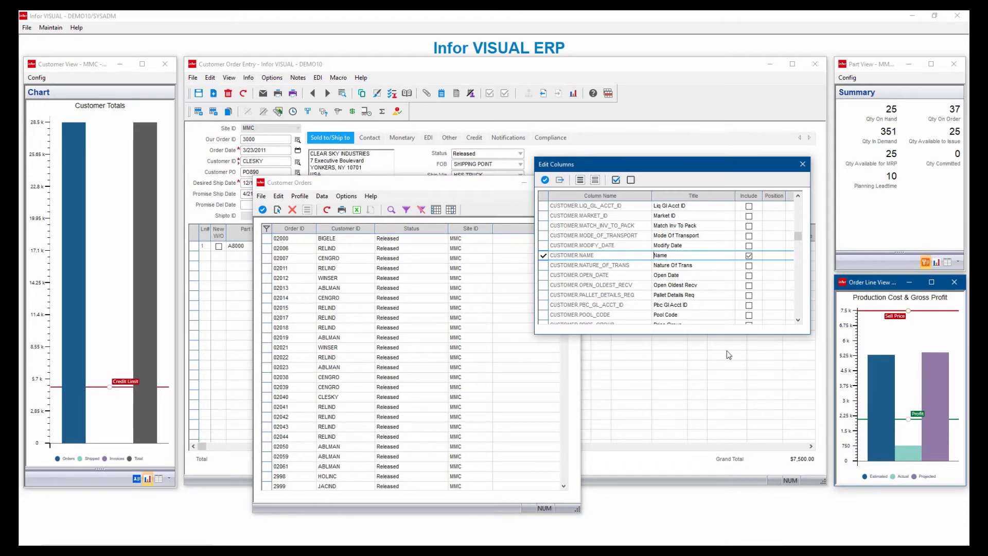
type("stomer")
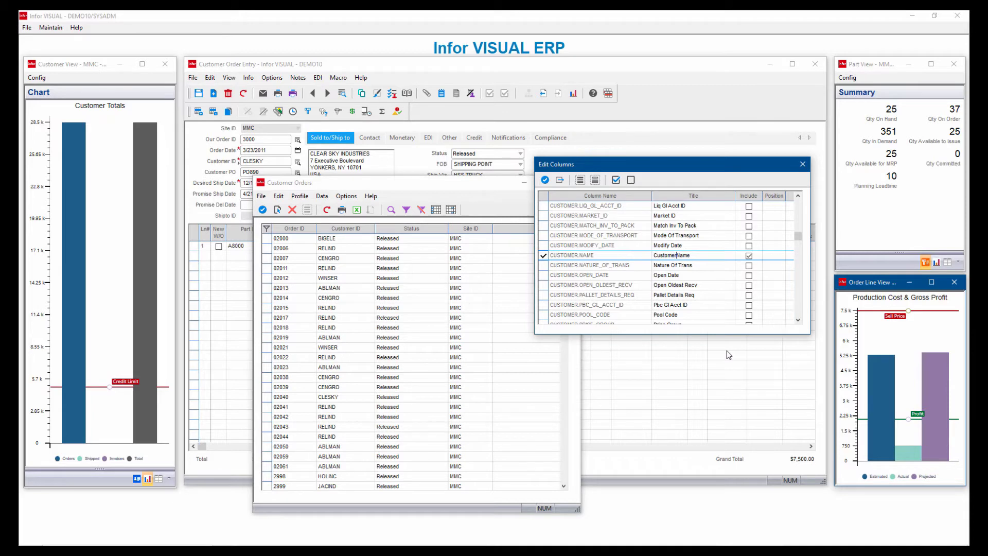
left_click(545, 179)
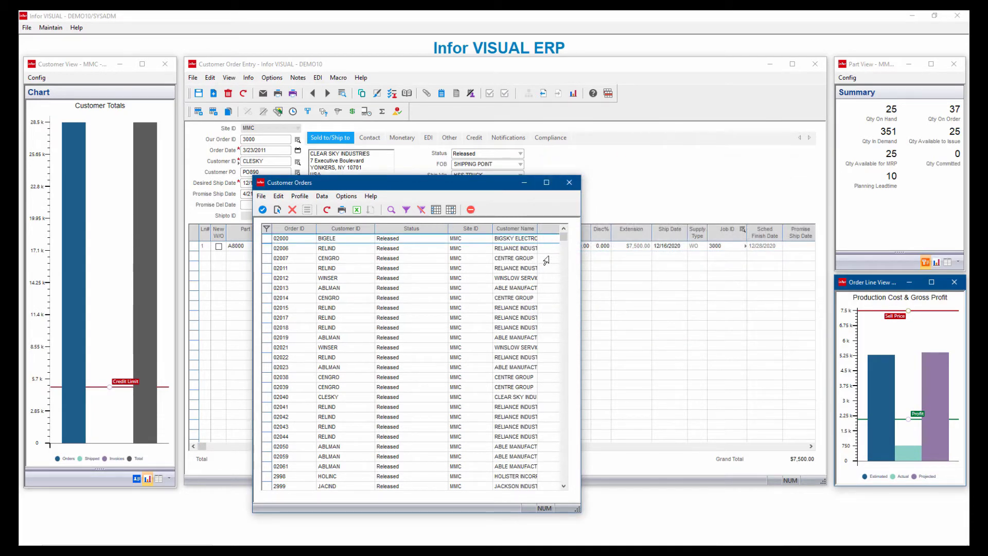
- Widen the Customer Orders window and the Customer Name column so full customer names fit
left_click_drag(580, 257, 680, 257)
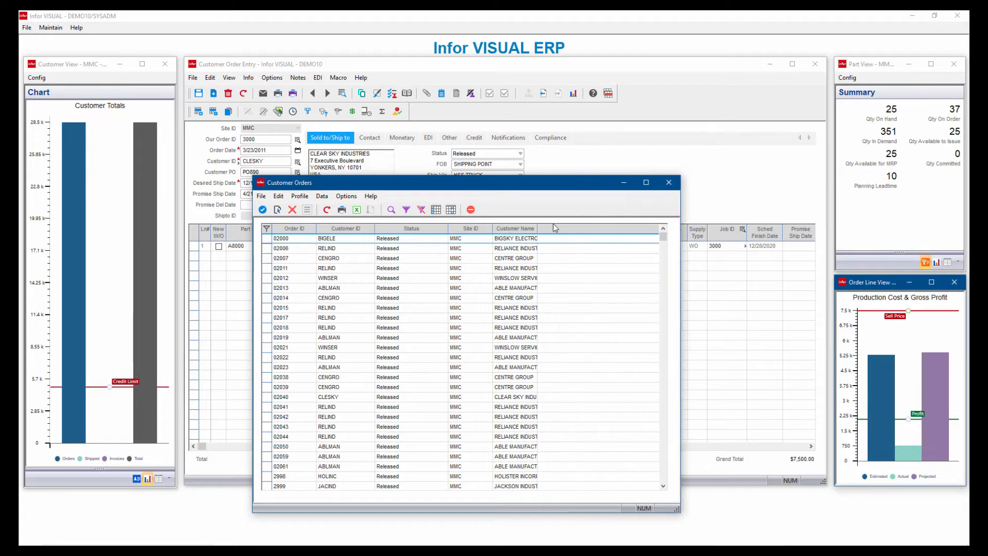
left_click_drag(537, 228, 607, 228)
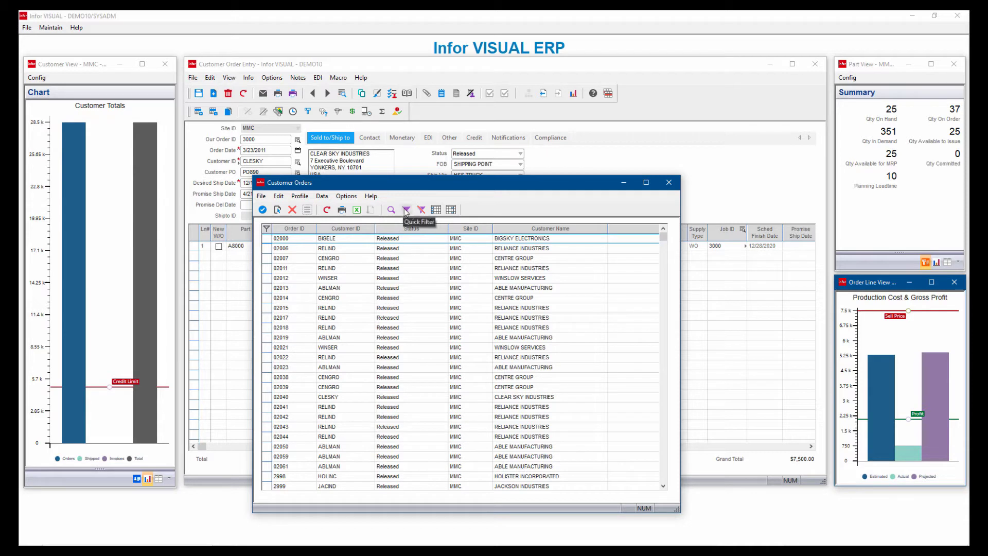
left_click(407, 210)
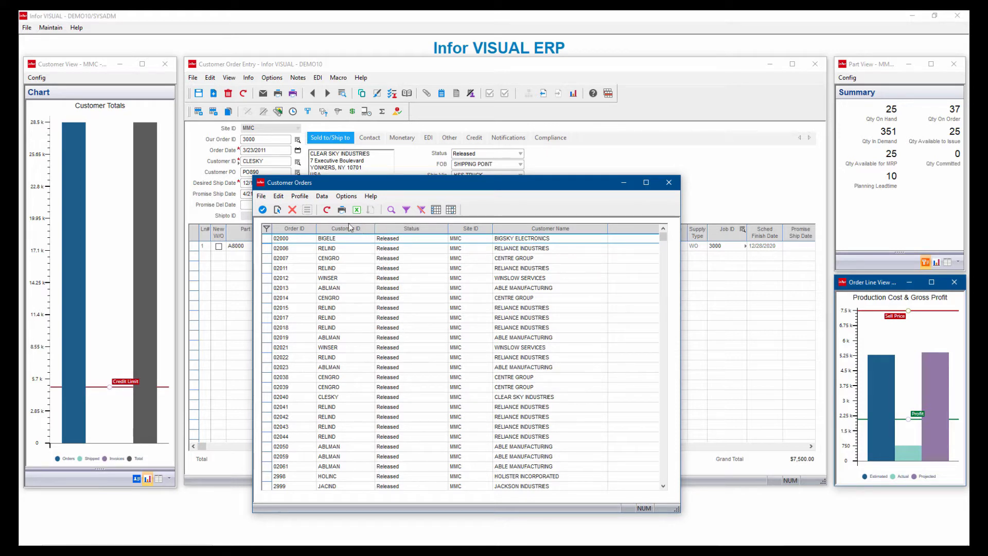
- Save the current customer orders filter and layout as a profile named "Released orders", without making it the default
left_click(299, 196)
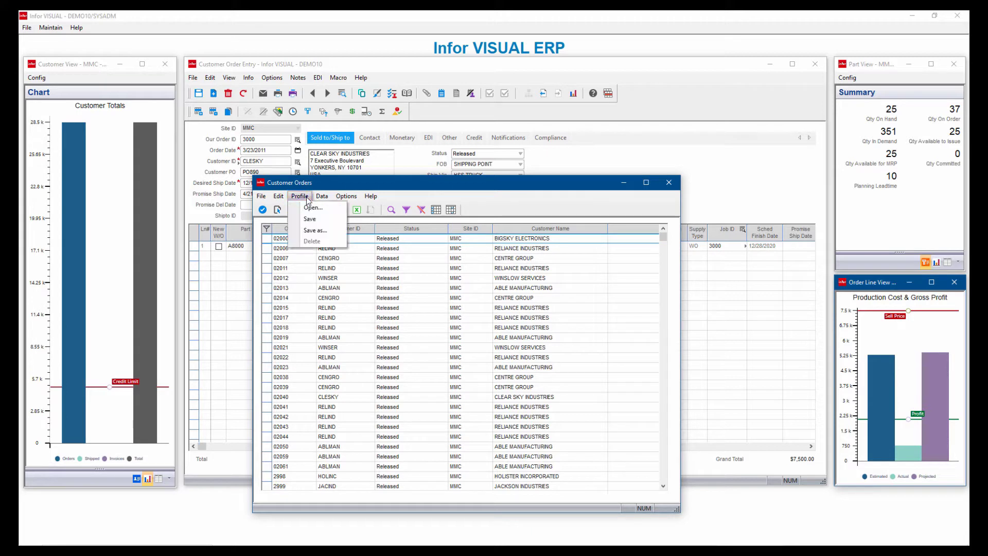
left_click(314, 230)
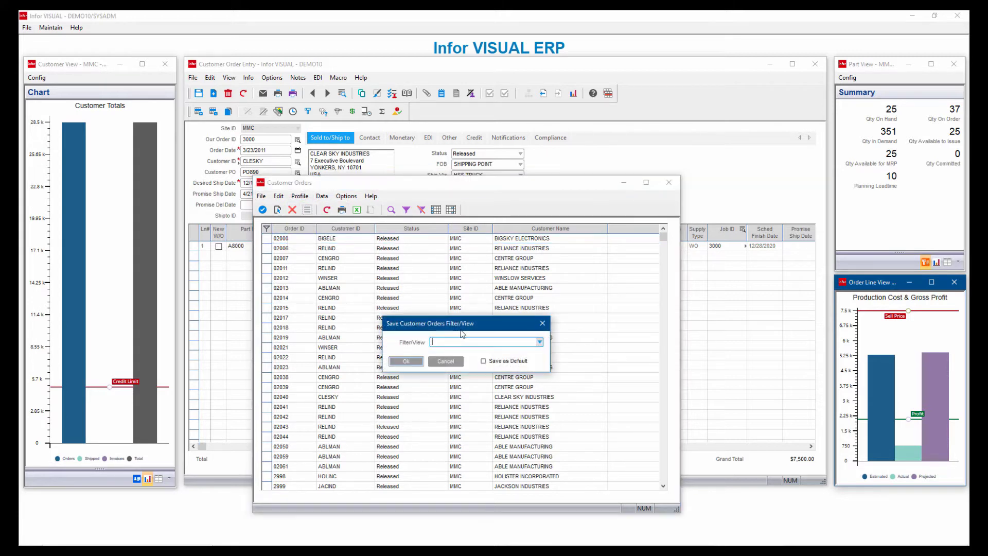
type("REleased orders")
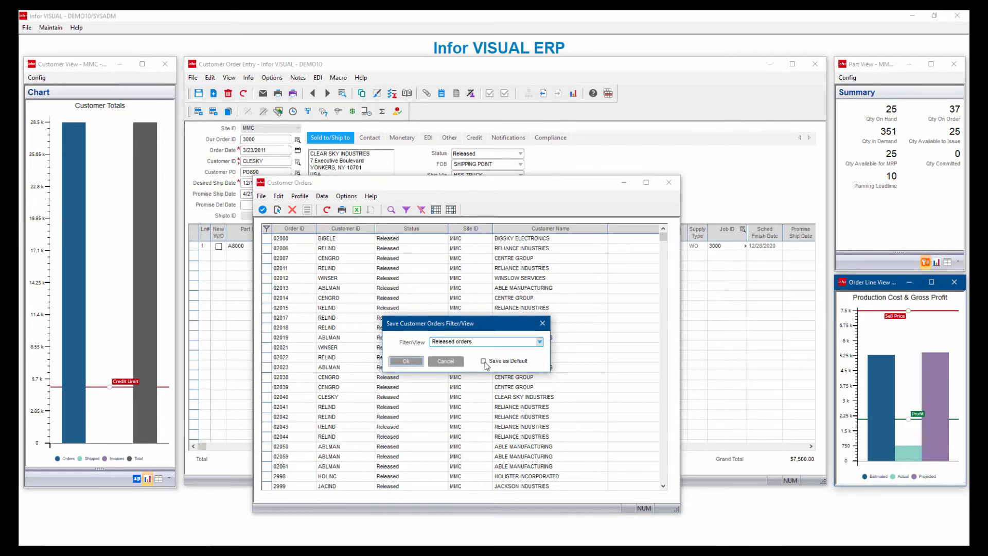
left_click(410, 361)
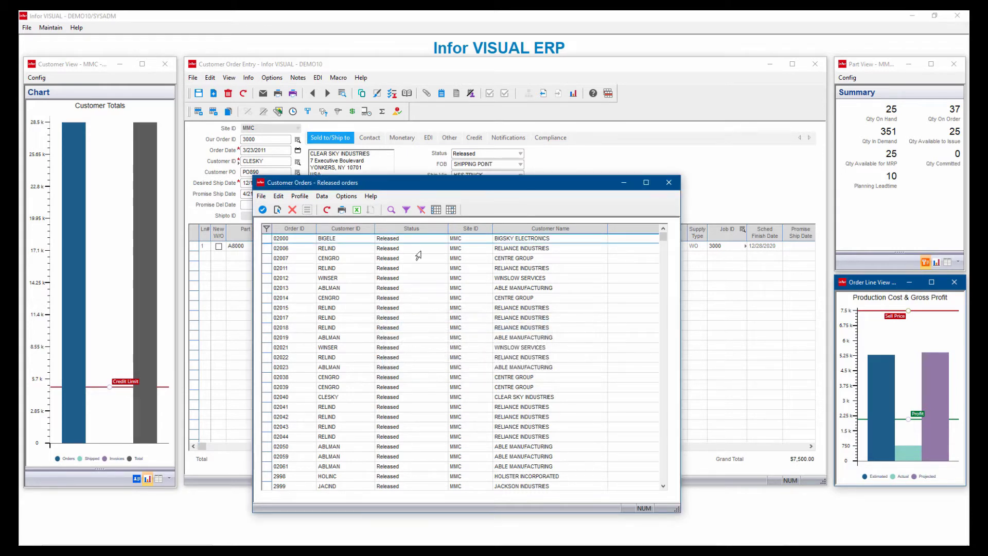
- Check which saved Customer Orders filters and views are available to open
left_click(300, 196)
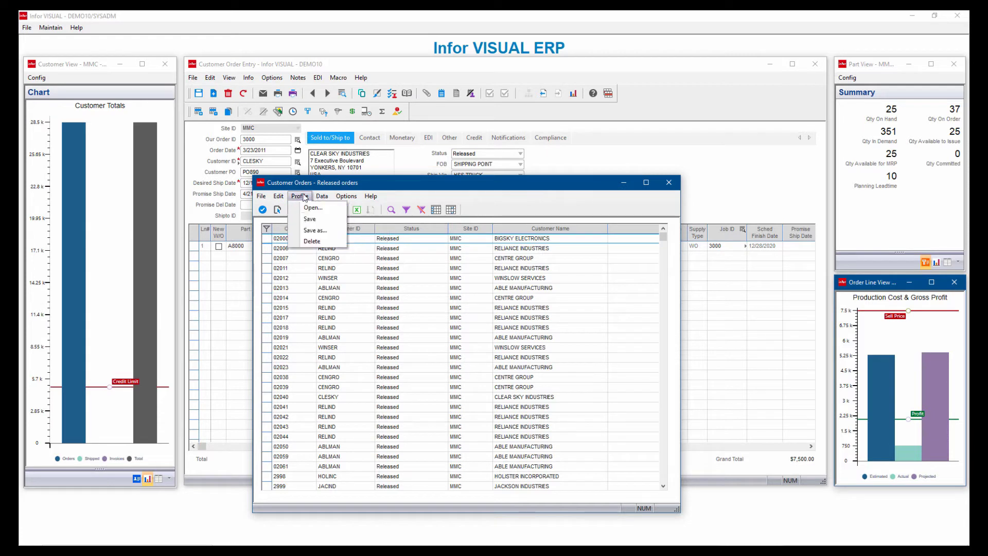
left_click(311, 207)
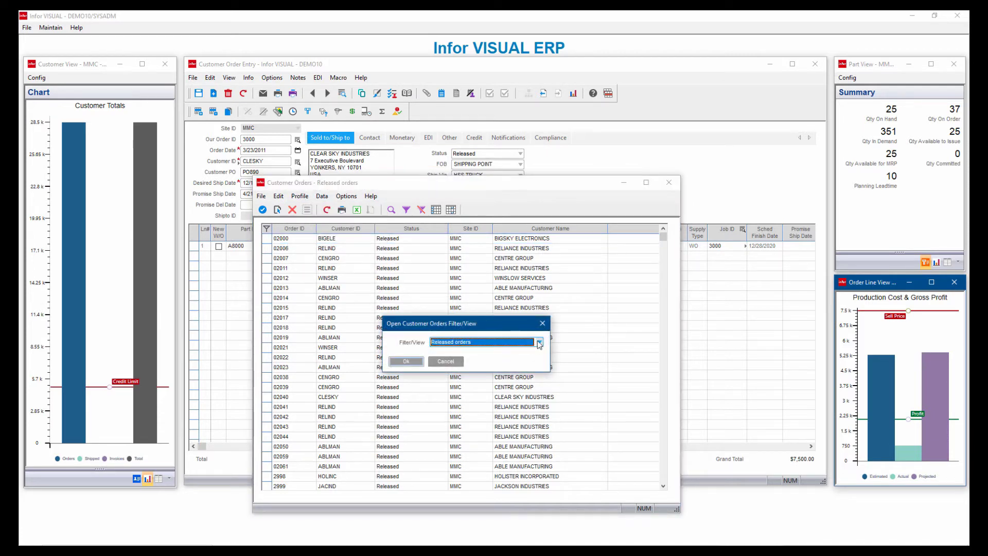
left_click(539, 342)
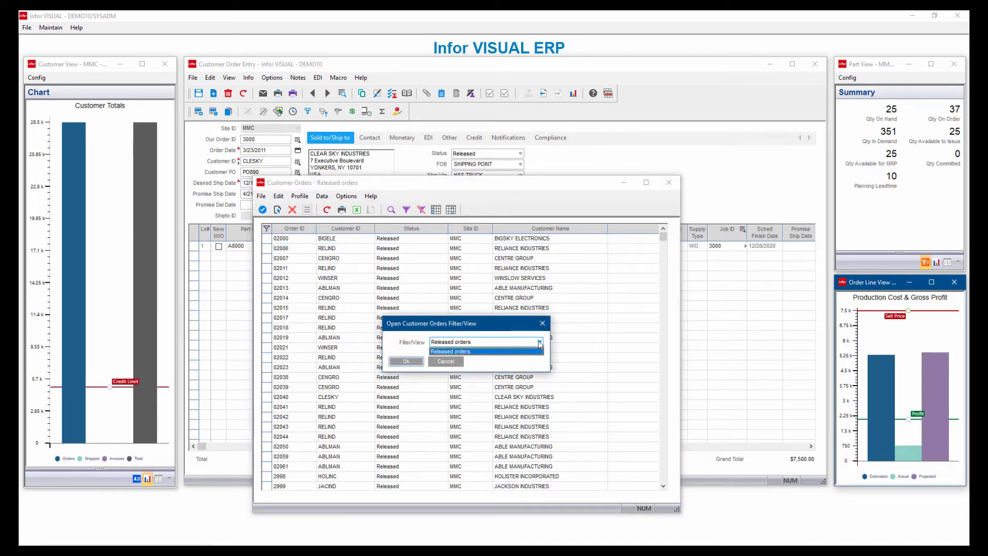
left_click(453, 362)
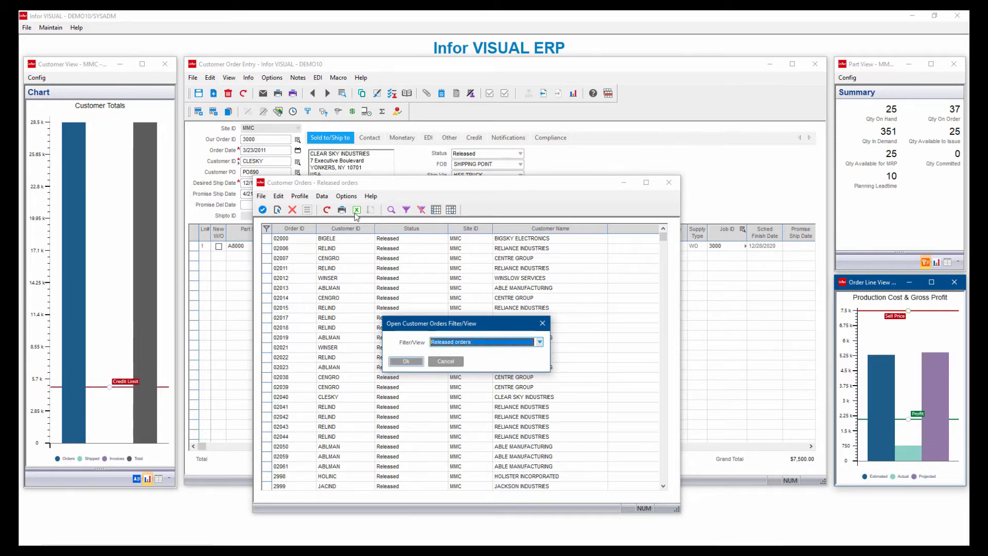
- Close the saved-view selection and examine the compliance requirement choices for customer order 3000
left_click(455, 363)
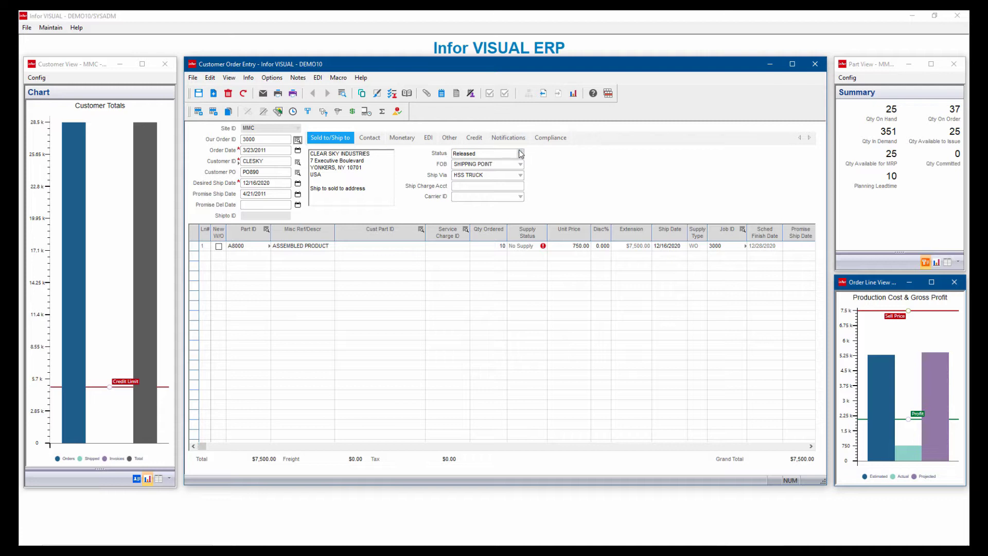
left_click(551, 138)
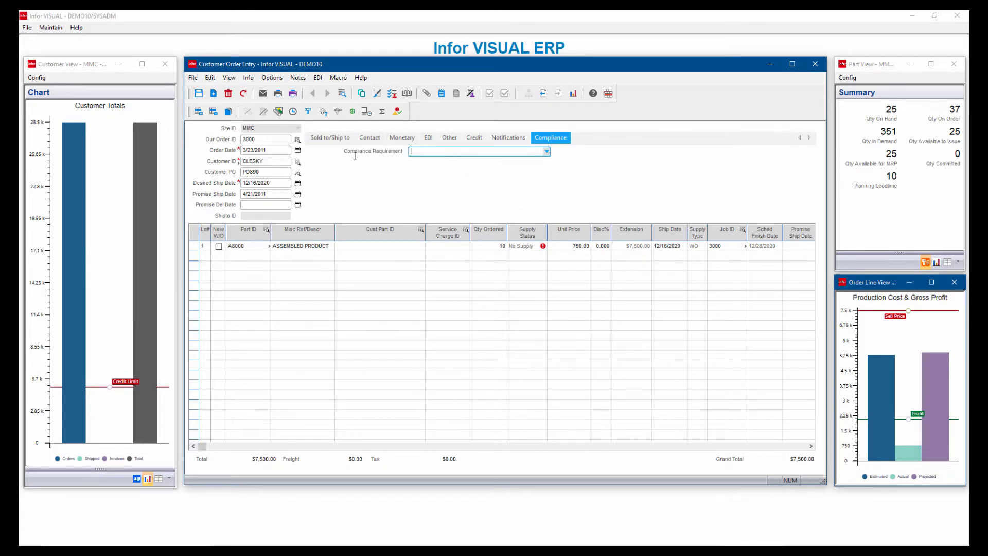
left_click(547, 152)
left_click(403, 162)
left_click(330, 138)
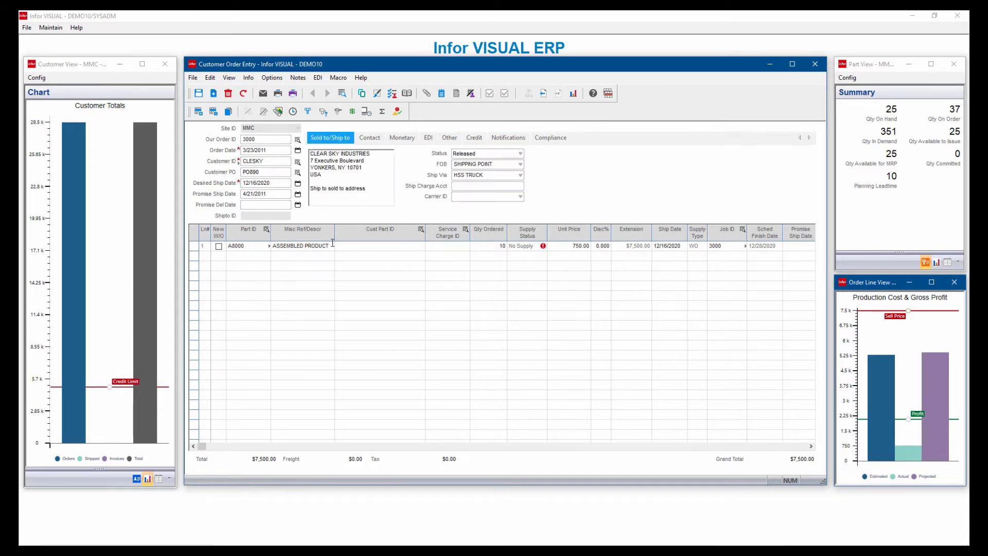
- Open part A8000 from the order line and review its Part View as chart, info table and summary, closing the windows when done
double_click(269, 246)
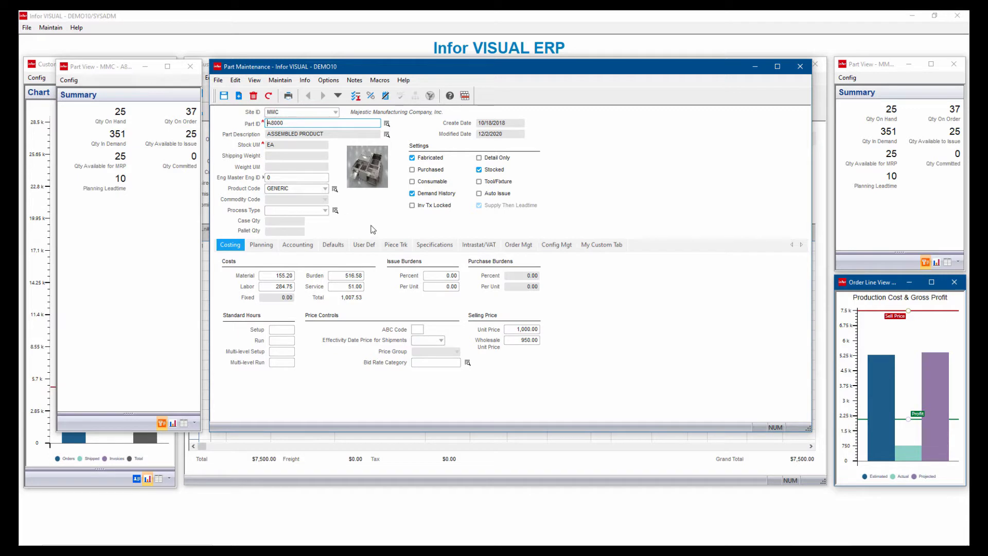
left_click(173, 423)
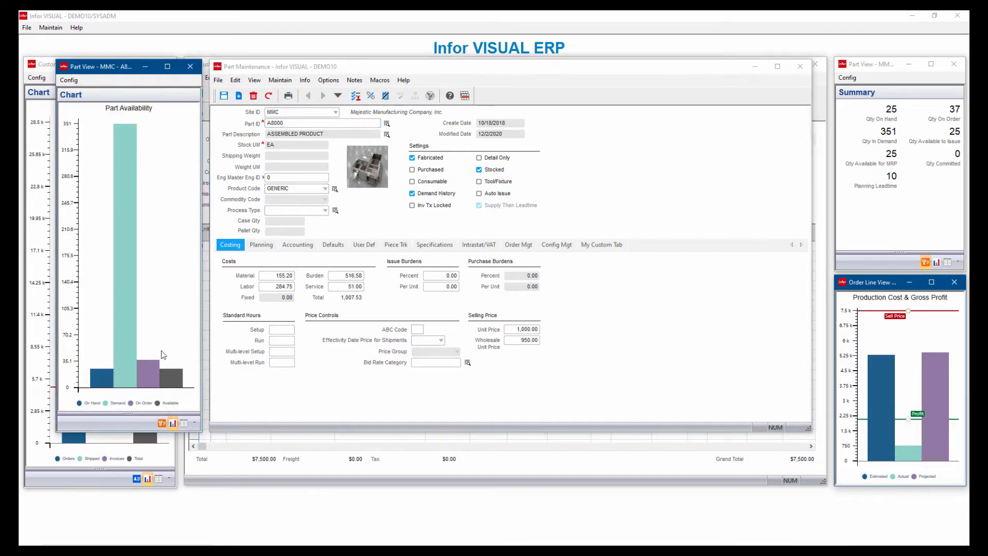
left_click(184, 423)
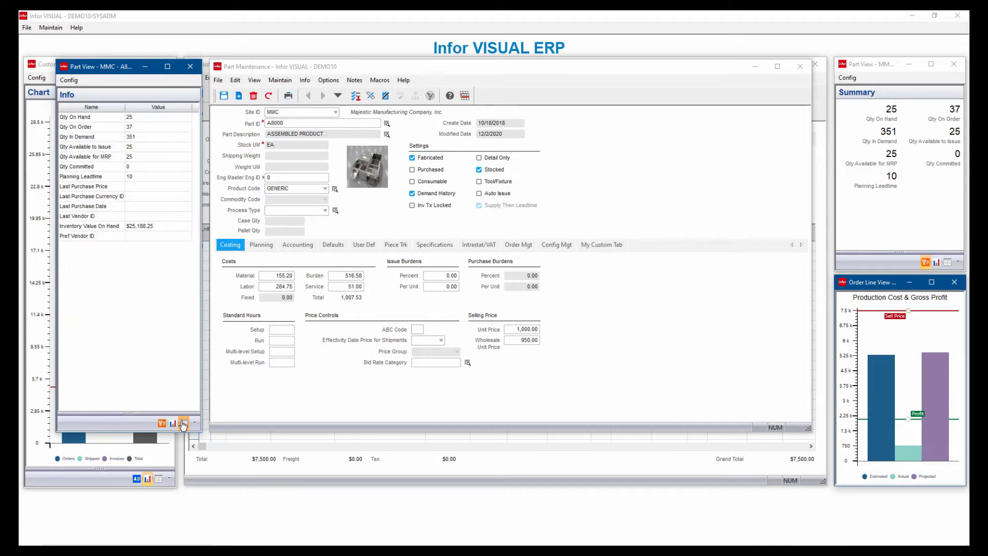
left_click(161, 423)
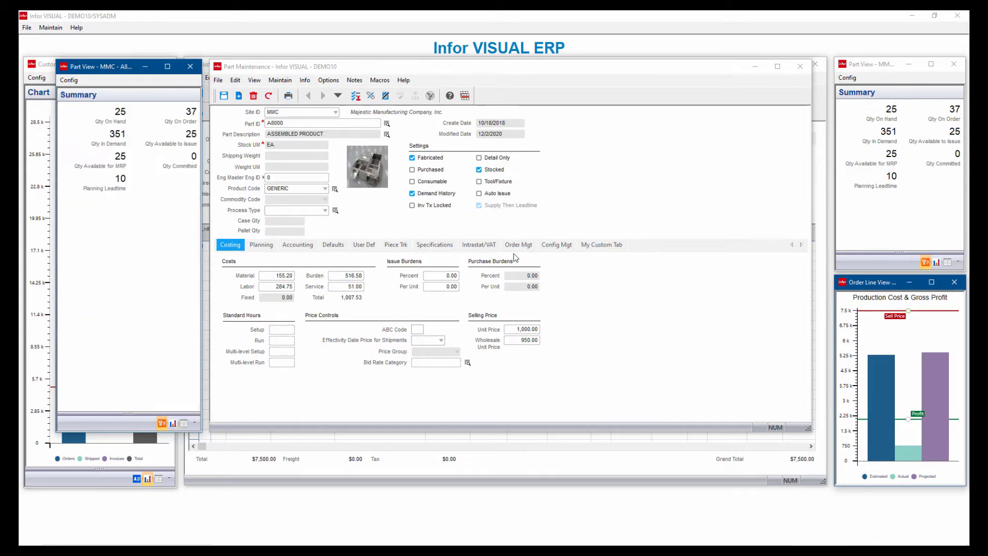
left_click(800, 66)
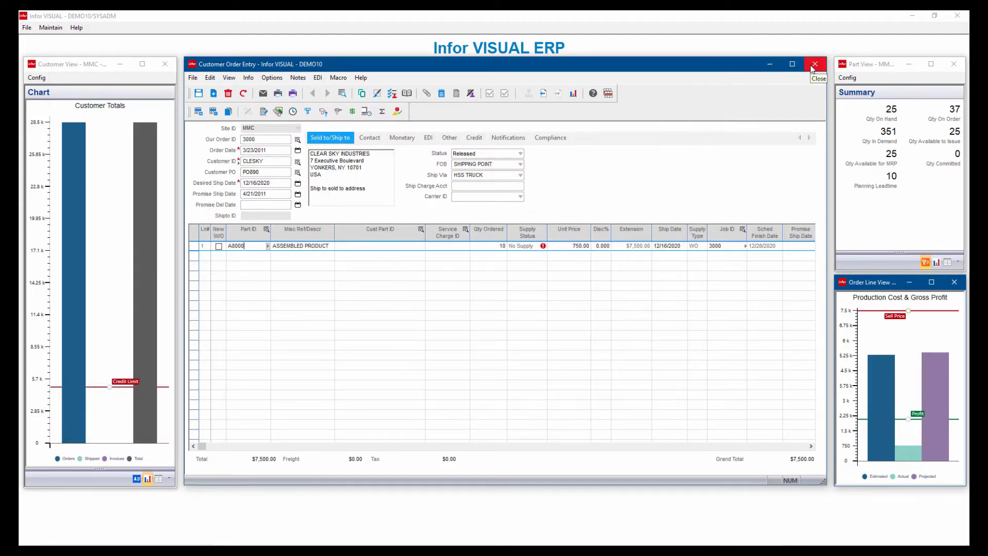
left_click(812, 66)
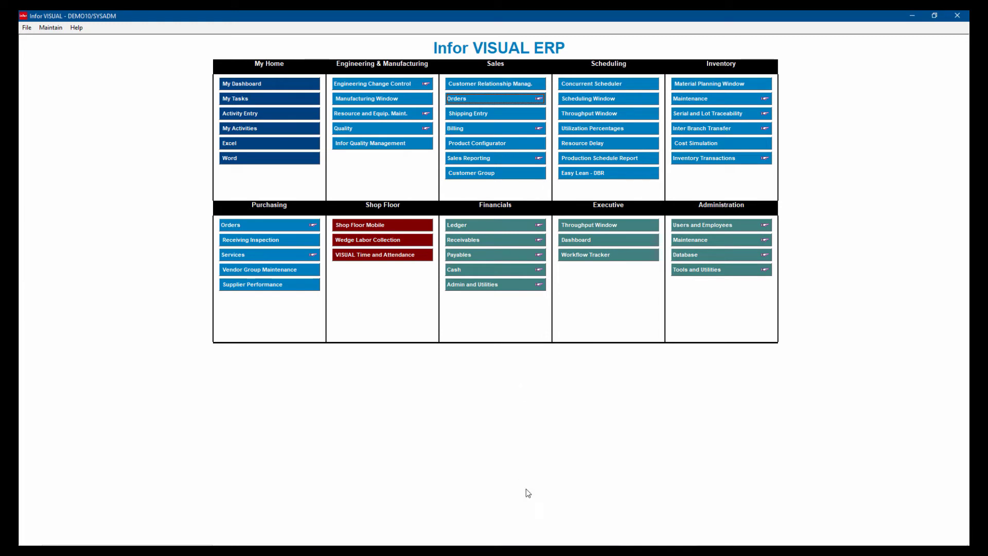
- Bring up the VISUAL Personal Menu and examine its display and customization options, leaving the Sales group collapsed
mouse_move(499, 541)
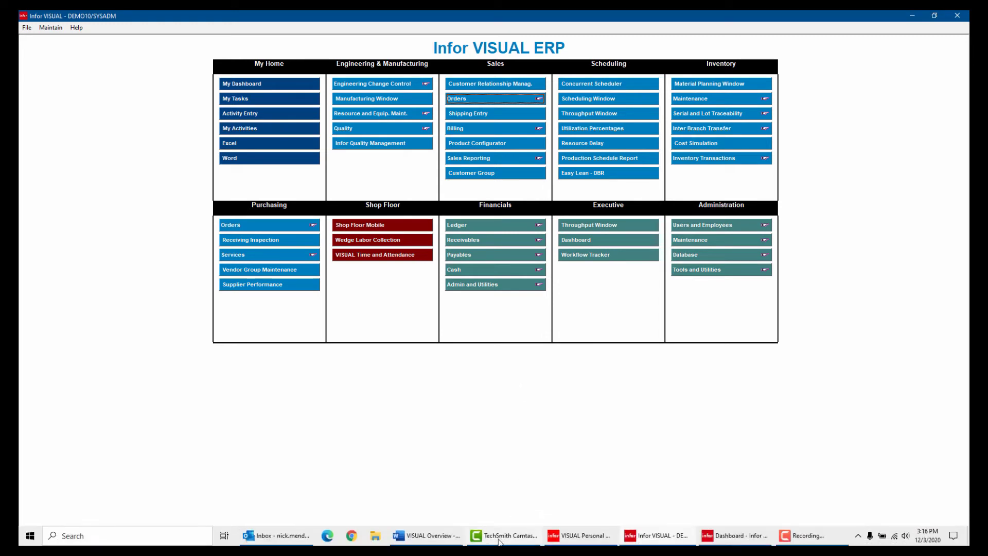
left_click(576, 537)
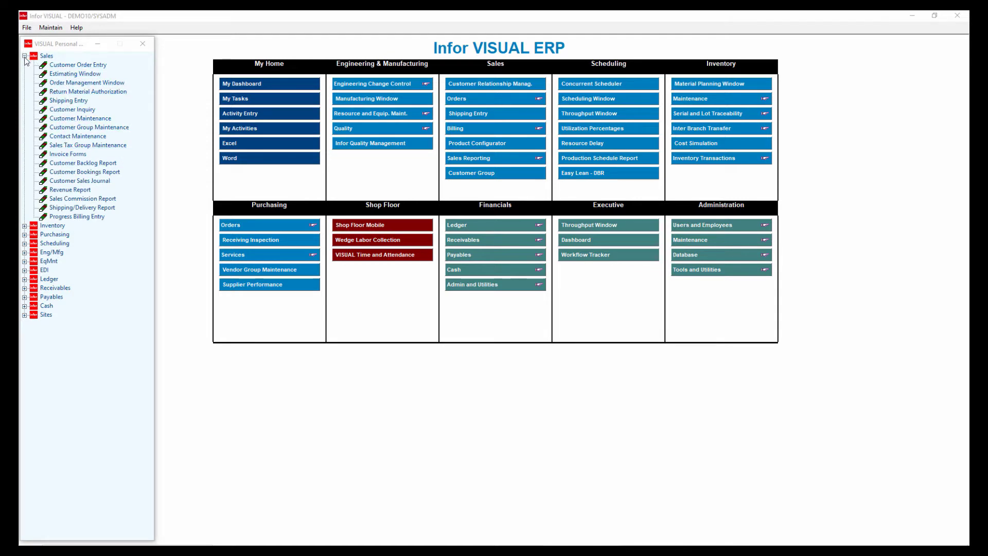
right_click(66, 355)
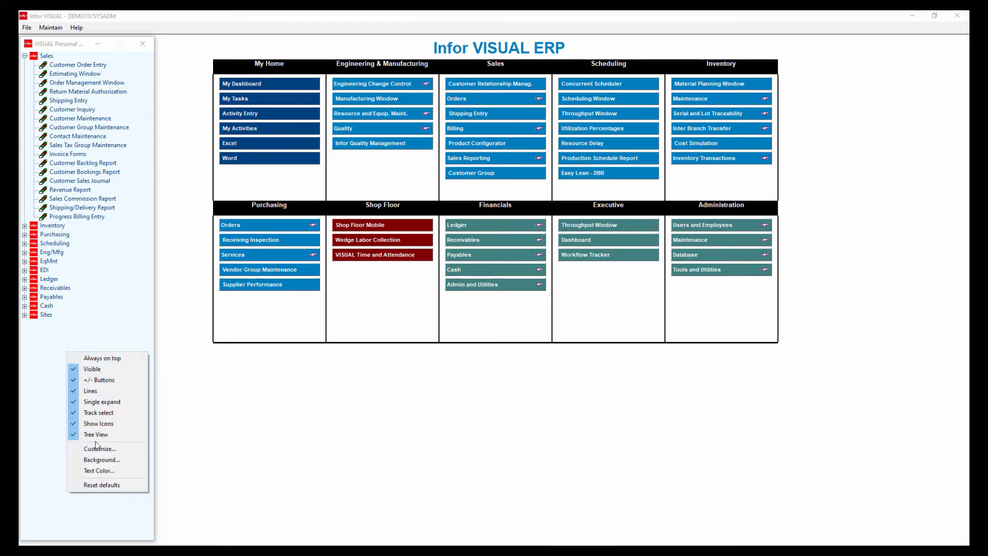
left_click(45, 340)
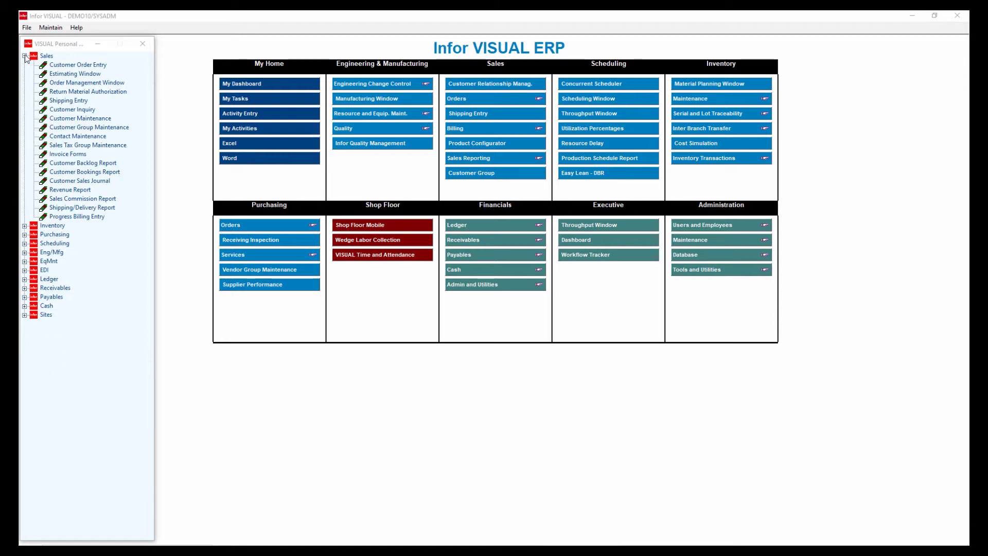
left_click(25, 56)
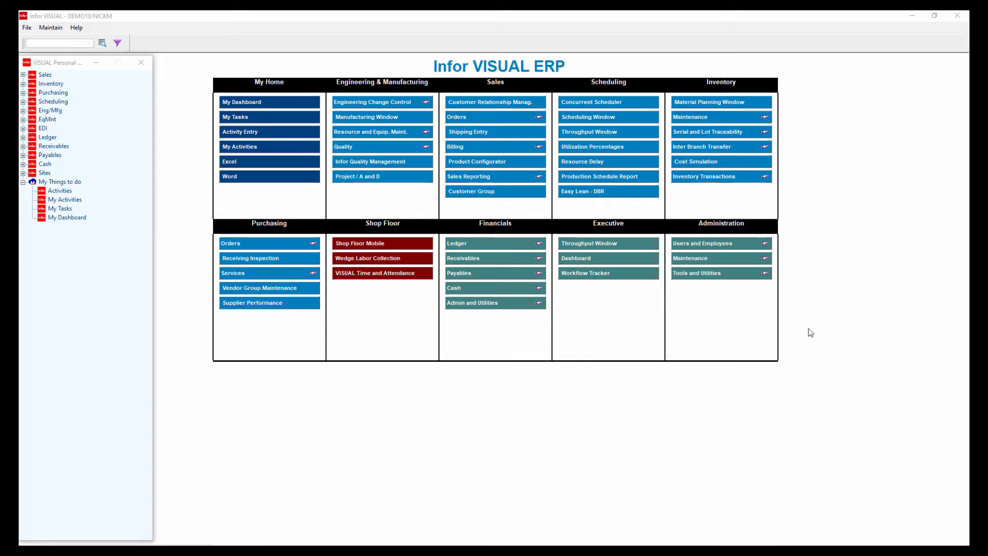
- Open the predefined purchase order workflow template "Purch Order" in the Workflow Designer
left_click(766, 274)
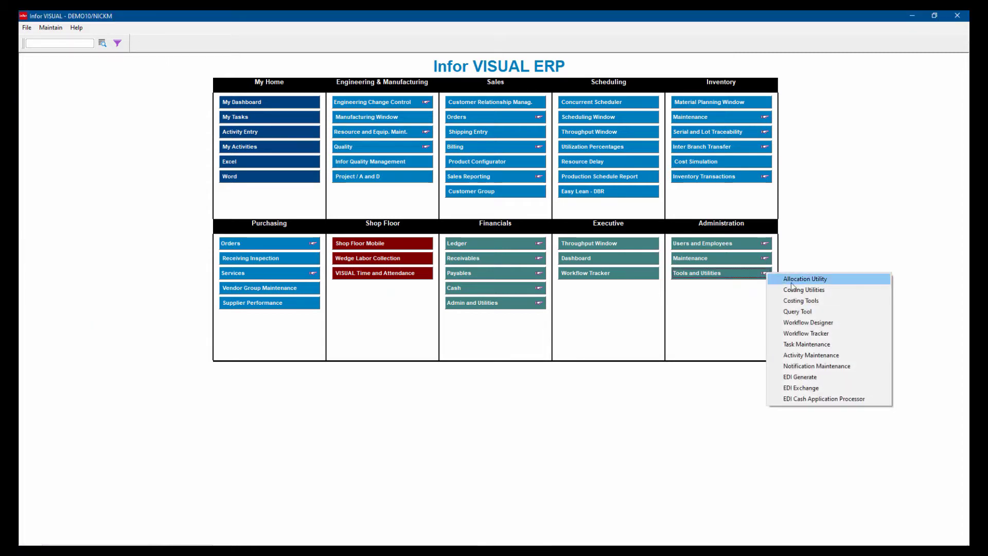
left_click(813, 324)
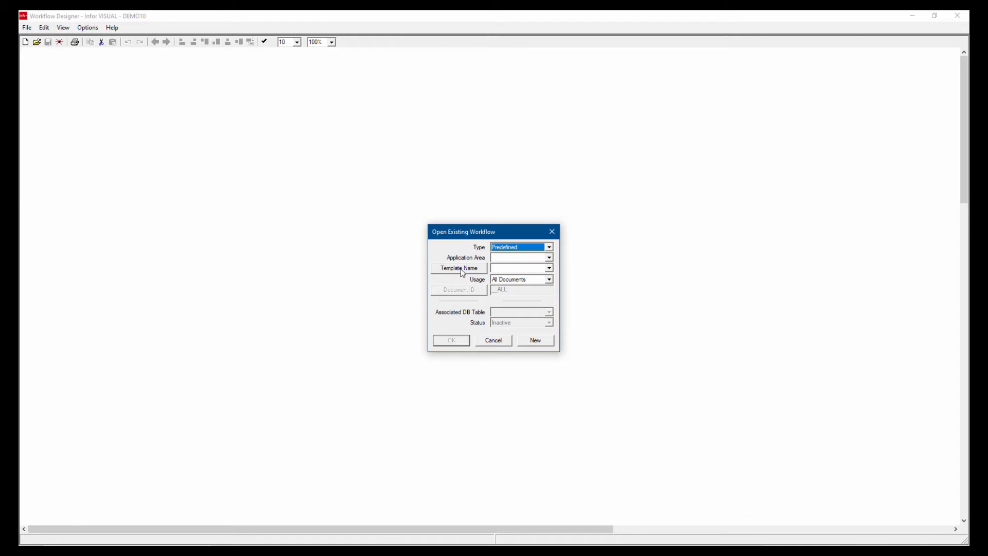
left_click(462, 271)
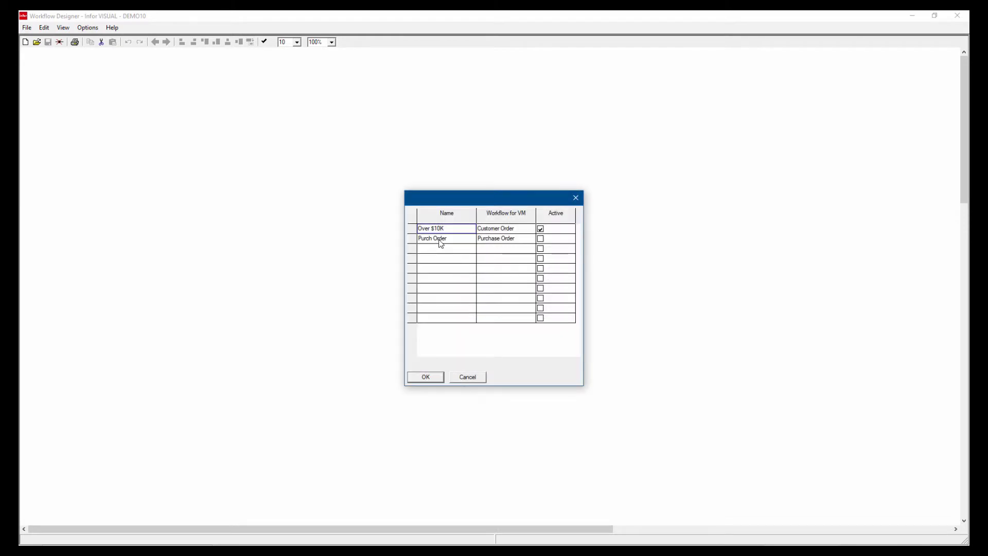
double_click(440, 240)
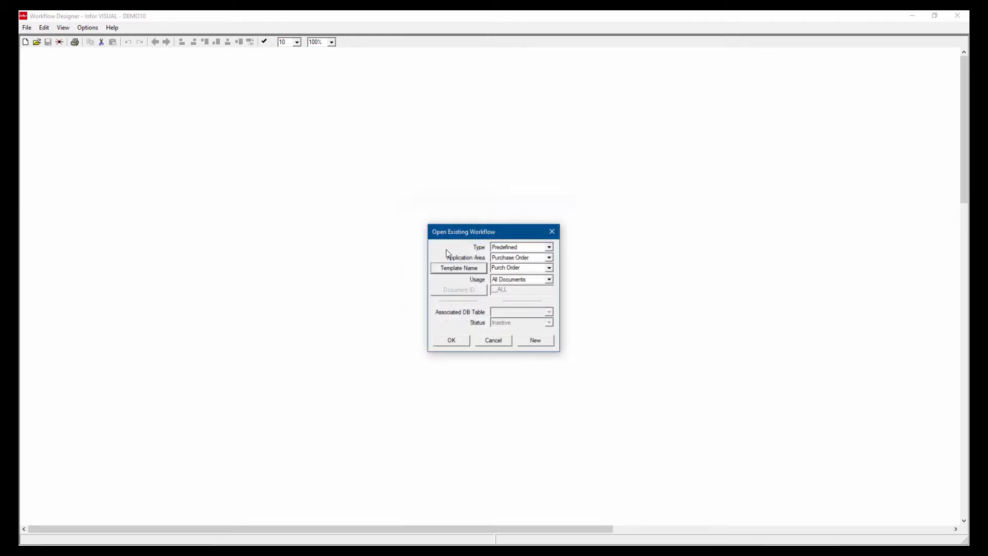
left_click(451, 341)
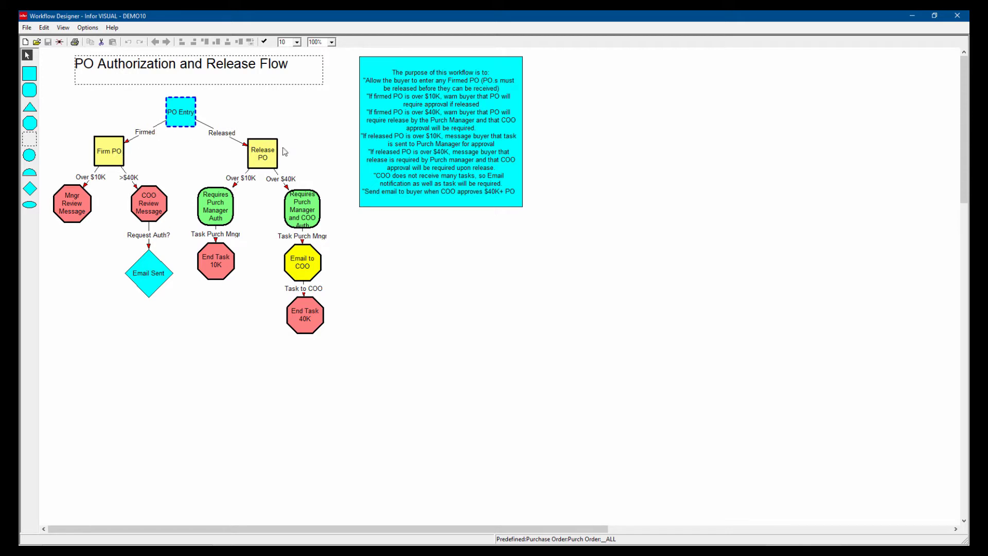
- Examine the "Released" rule with its authorization and the properties of the "Requires Purch Manager Auth" step
left_click(225, 137)
double_click(225, 137)
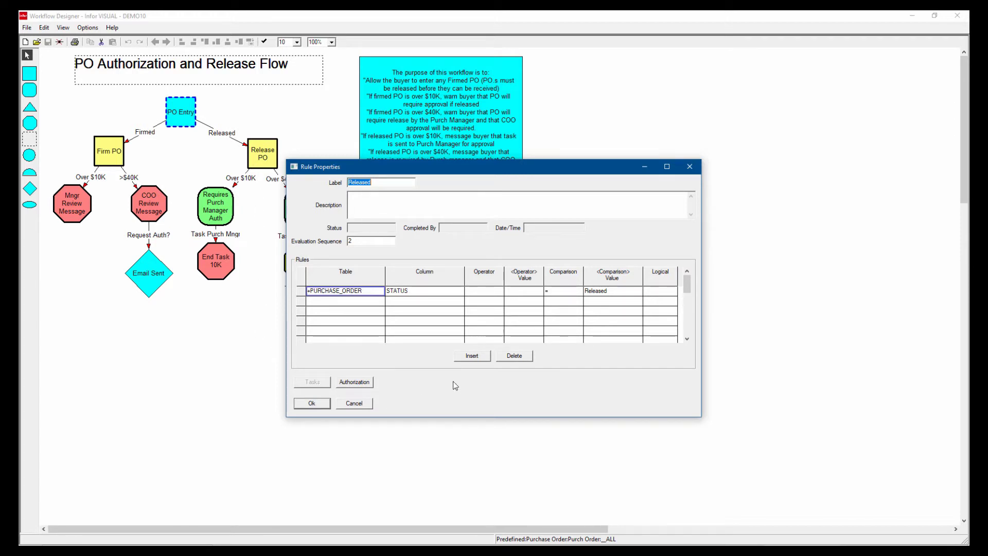
left_click(356, 384)
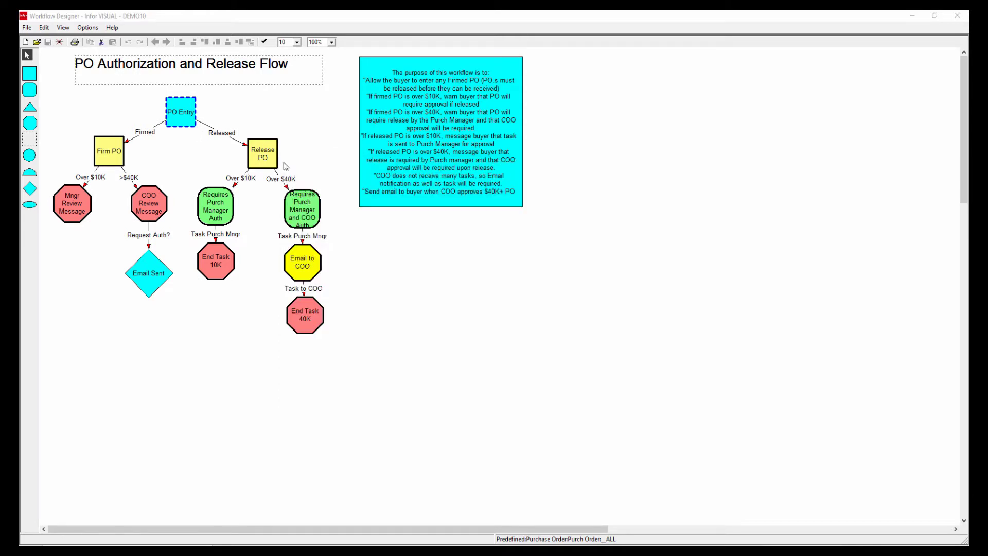
double_click(220, 206)
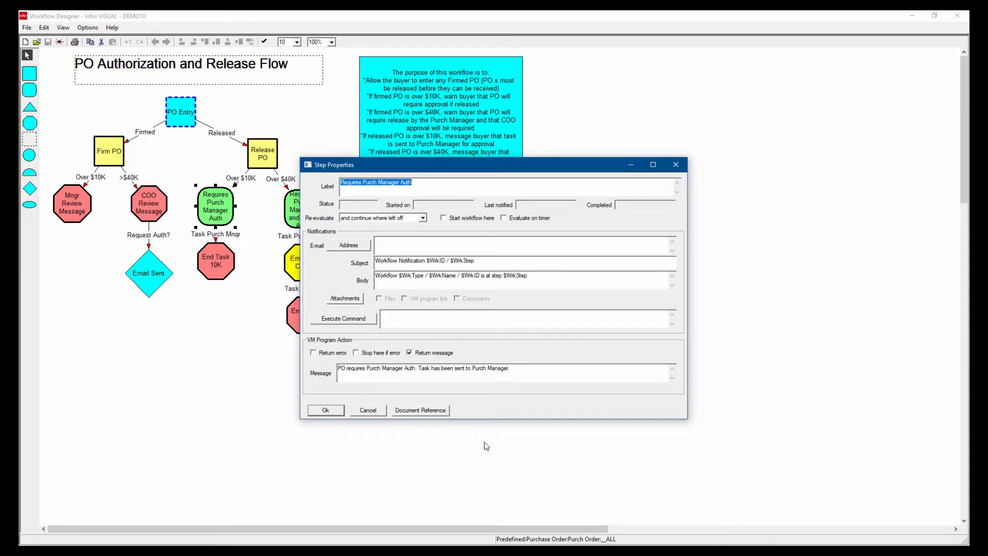
left_click(675, 165)
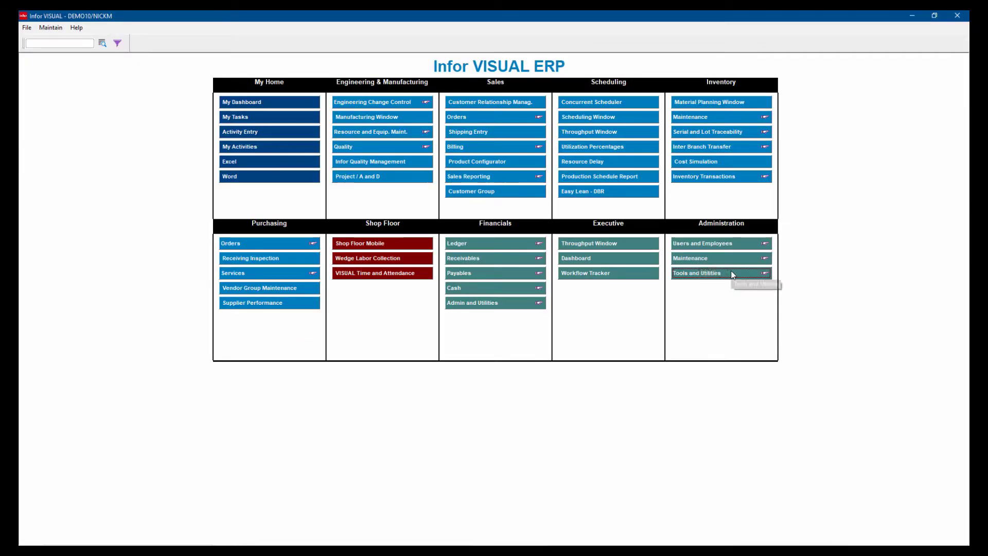
- Open customer order 3000 in Customer Order Entry and review its email notification settings
left_click(765, 273)
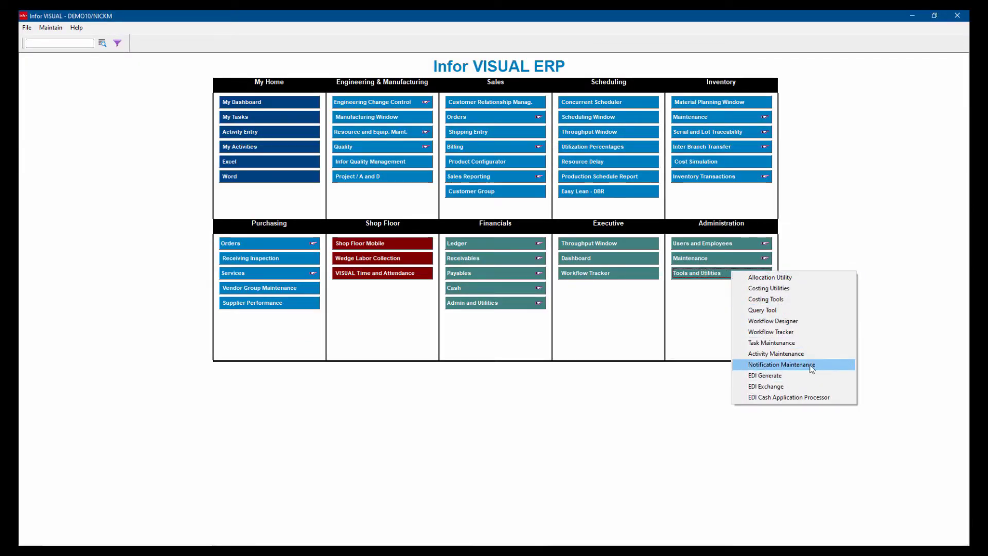
left_click(538, 117)
left_click(569, 120)
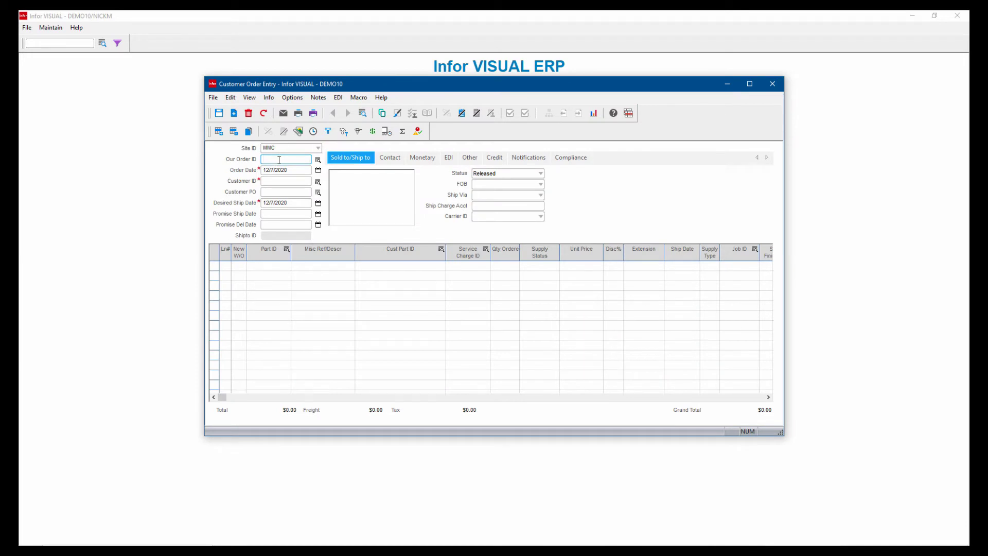
key("Tab")
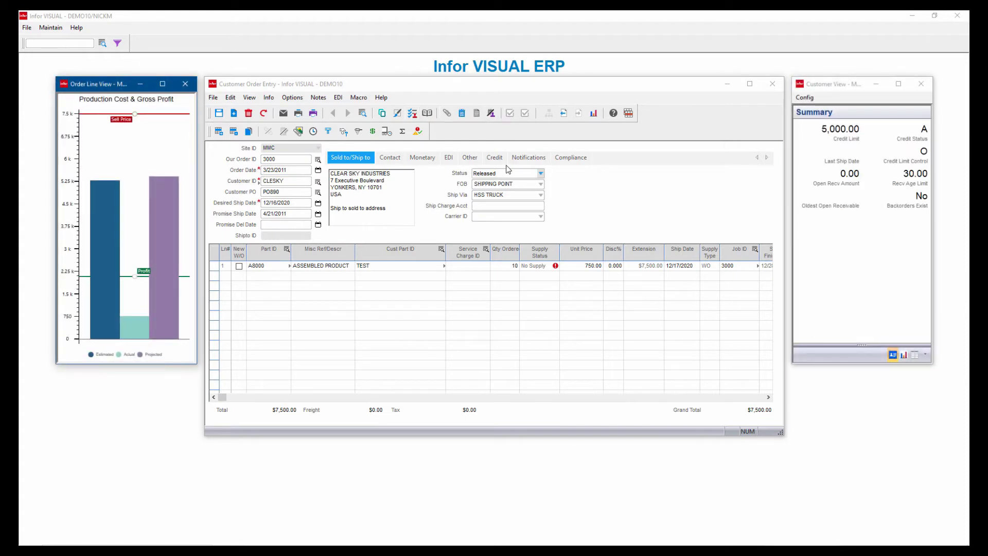
left_click(529, 158)
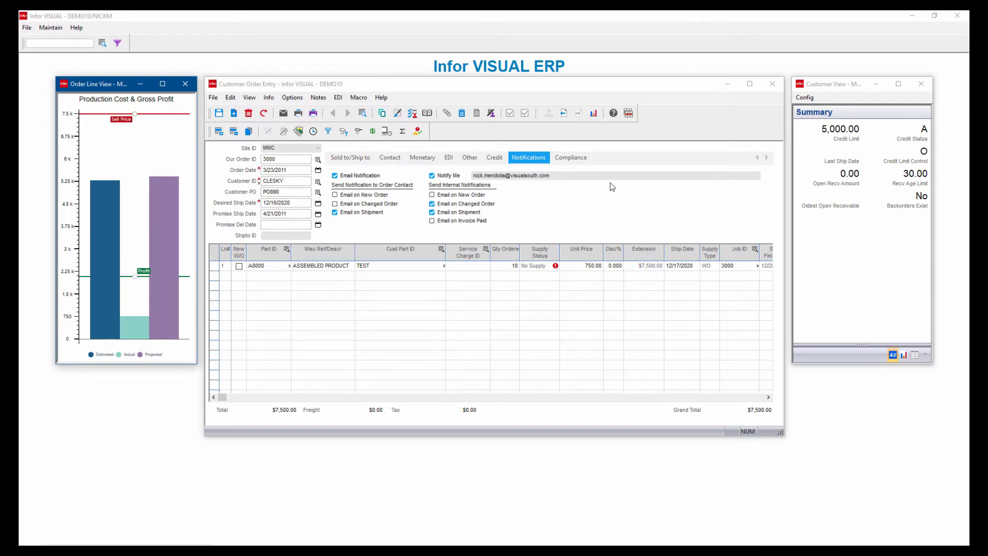
left_click(770, 477)
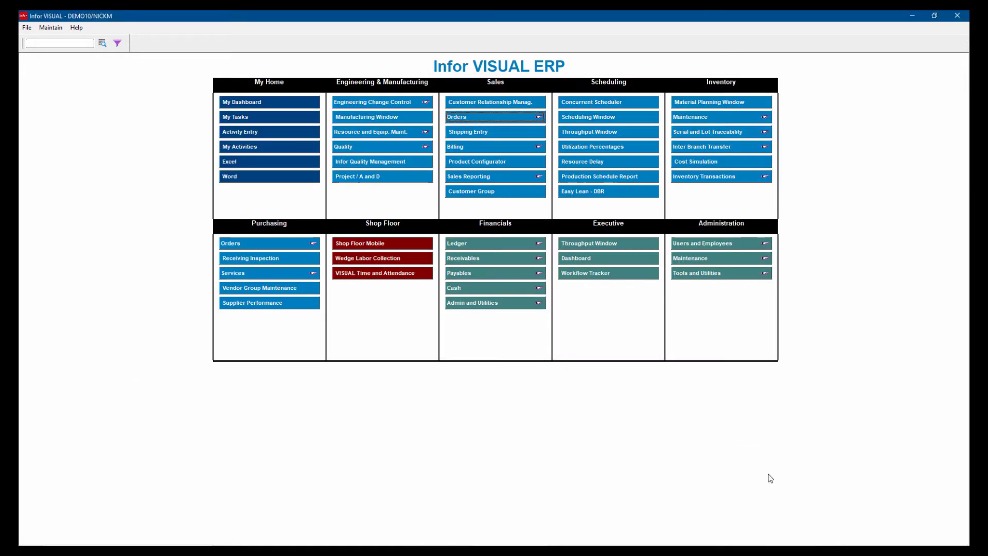
left_click(765, 274)
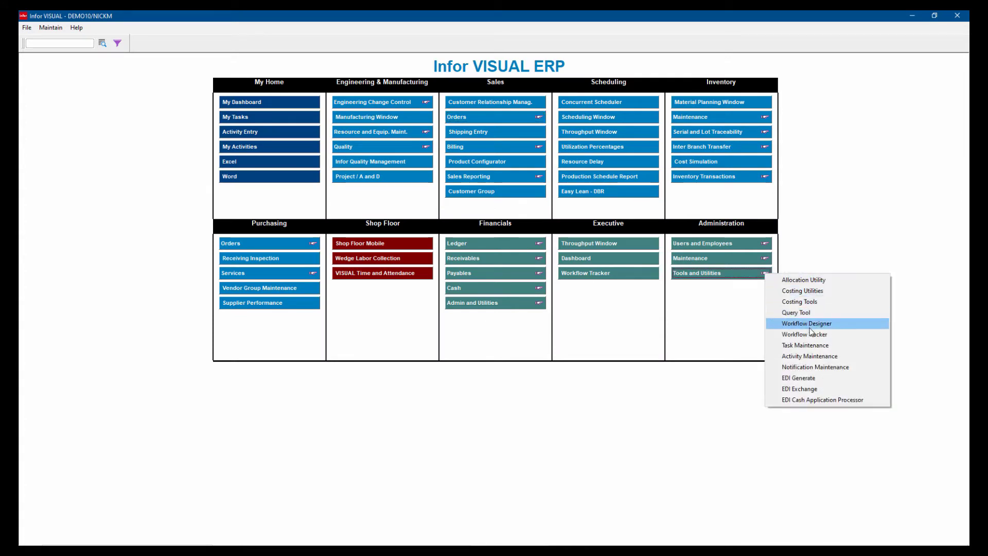
left_click(818, 359)
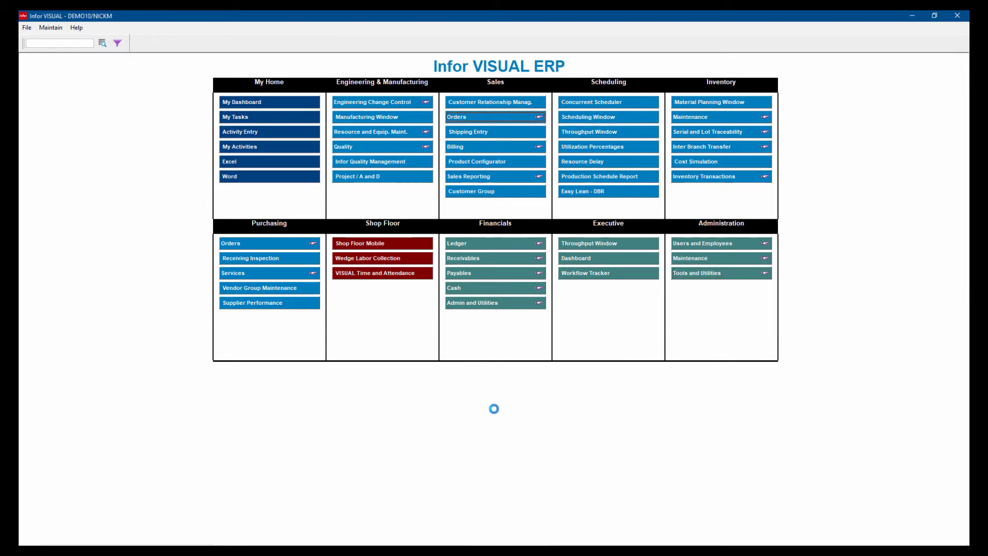
- Load customer order 3000 in Customer Order Entry
type("3")
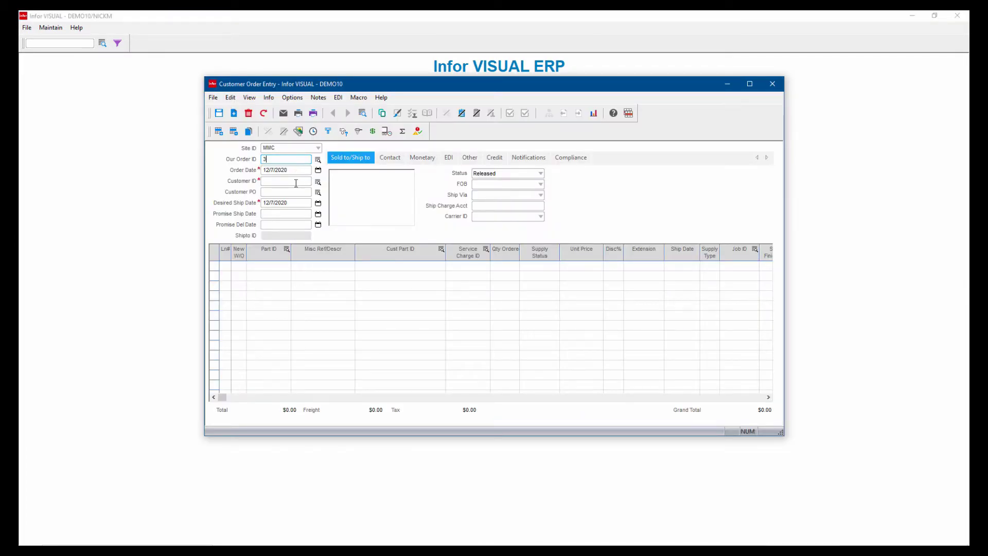
type("000")
key("Tab")
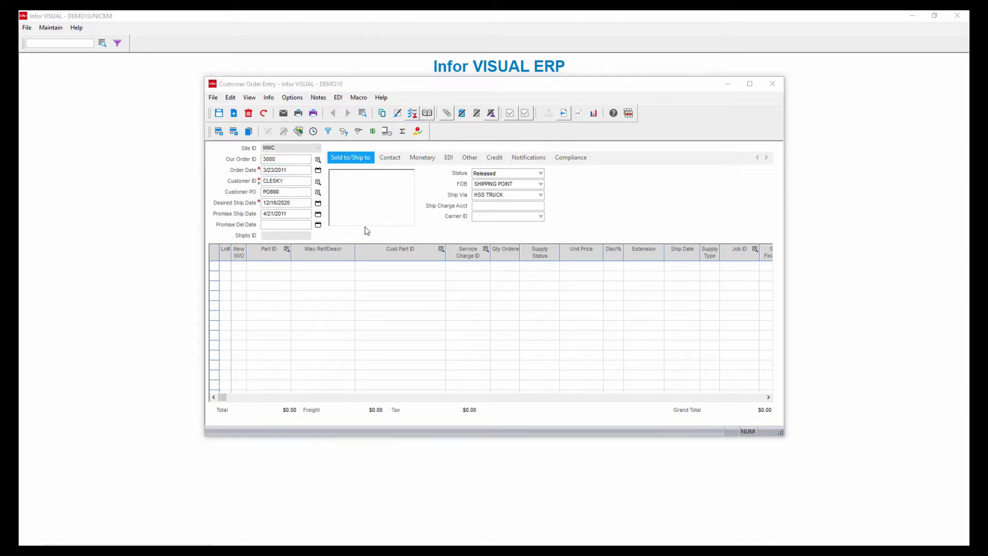
- Open a new activity for customer order 3000 and review its owner and status choices, closing it without saving
left_click(230, 97)
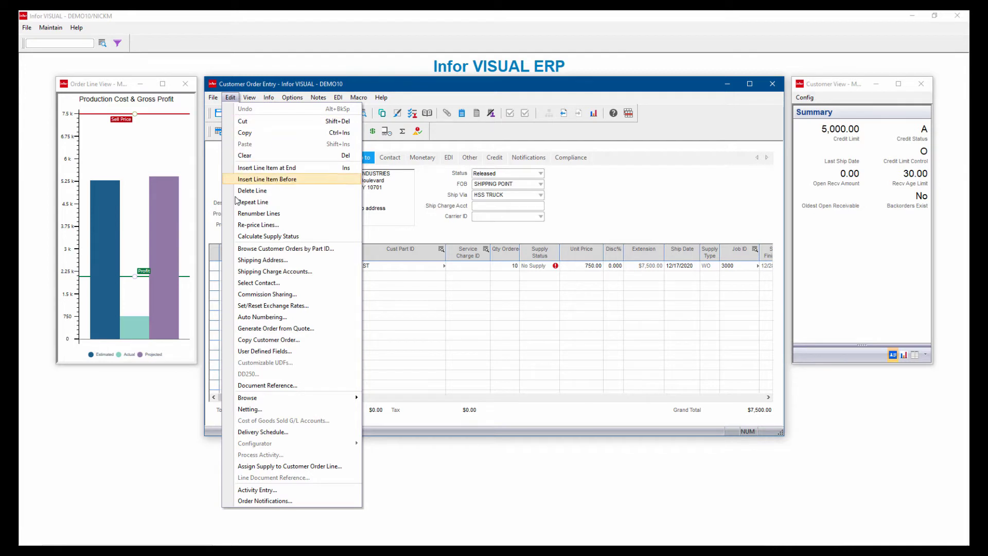
left_click(257, 490)
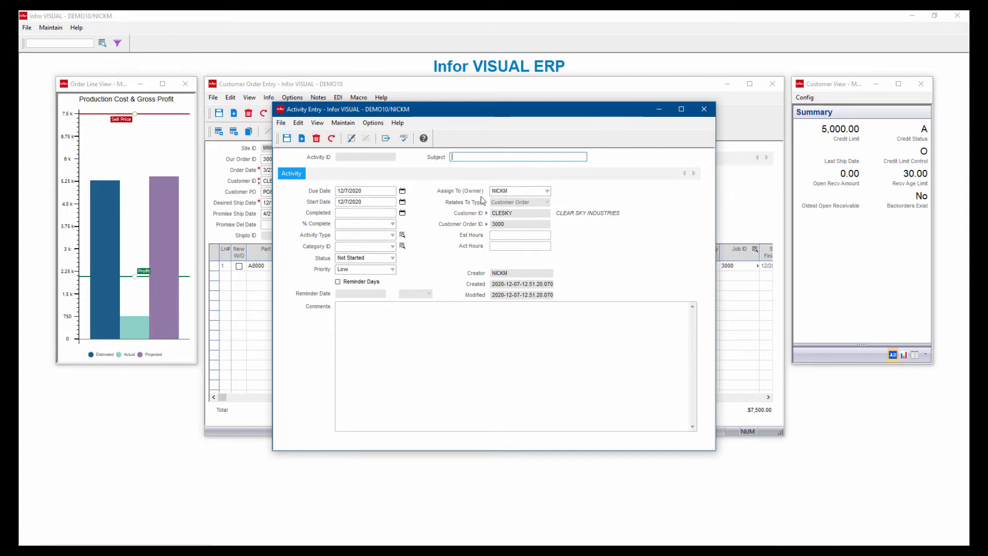
left_click(548, 192)
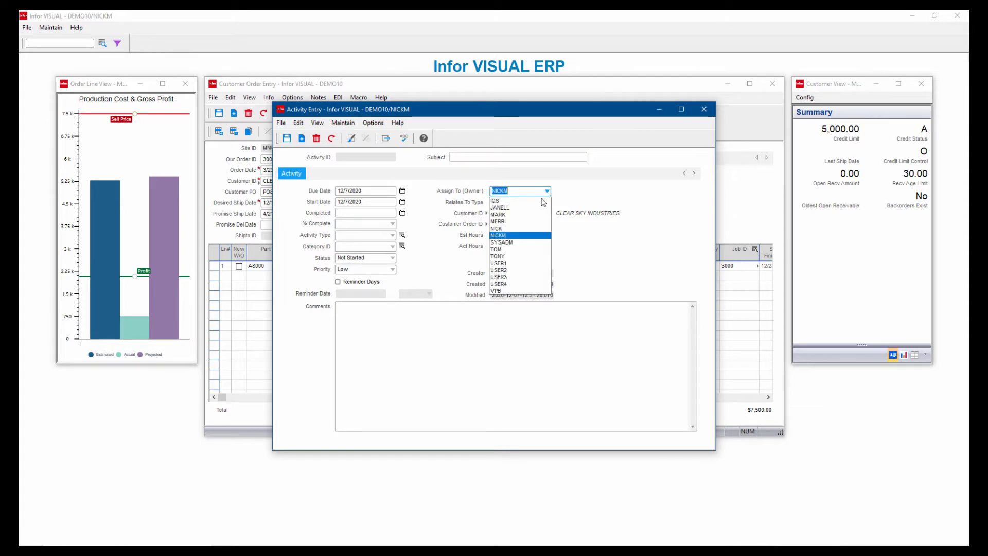
left_click(581, 263)
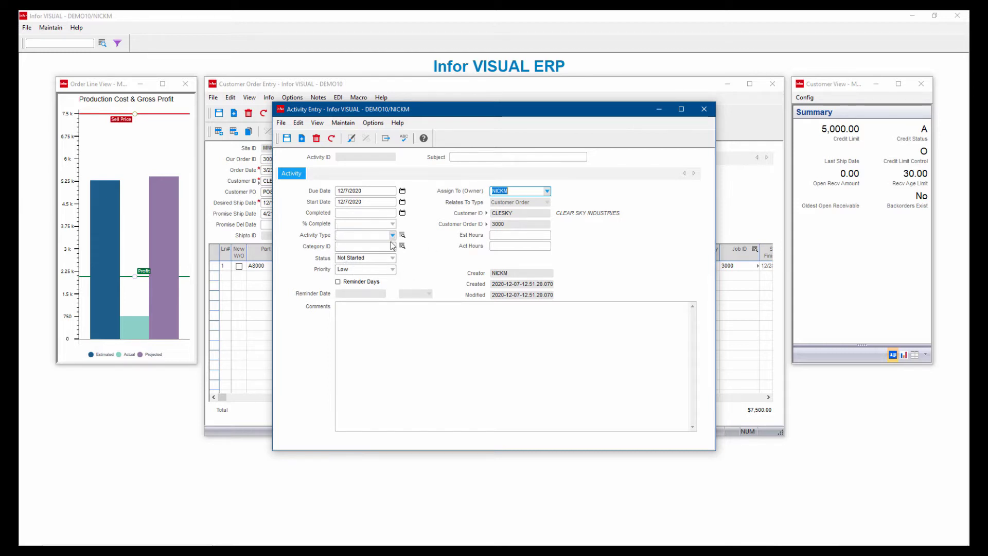
left_click(393, 259)
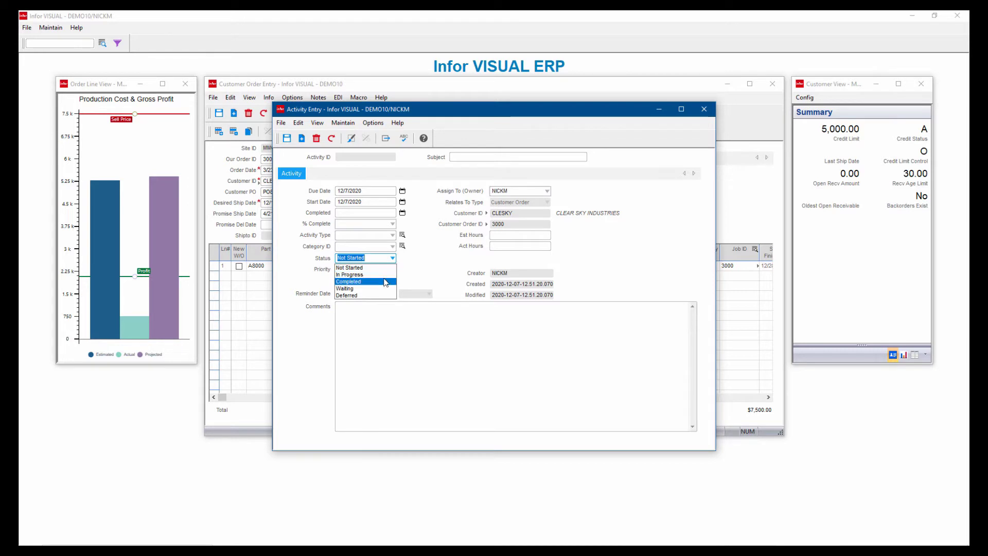
left_click(411, 267)
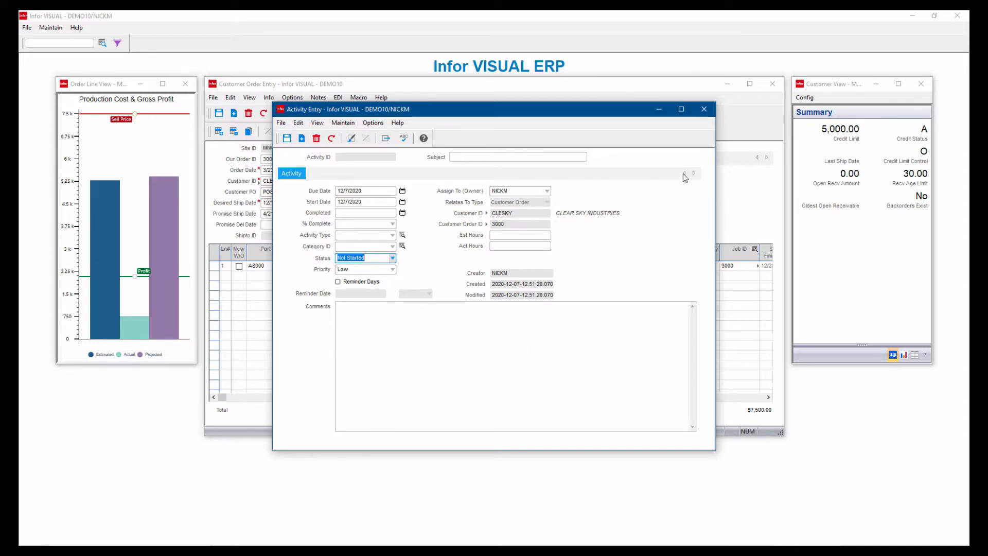
left_click(703, 110)
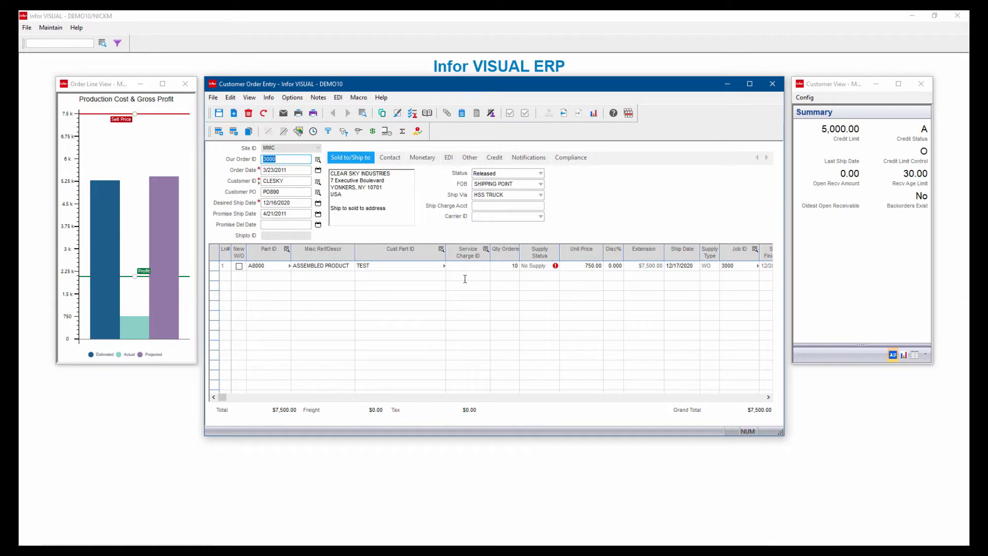
- Bring up the personal menu and open My Activities from the My Things to do group
left_click(430, 540)
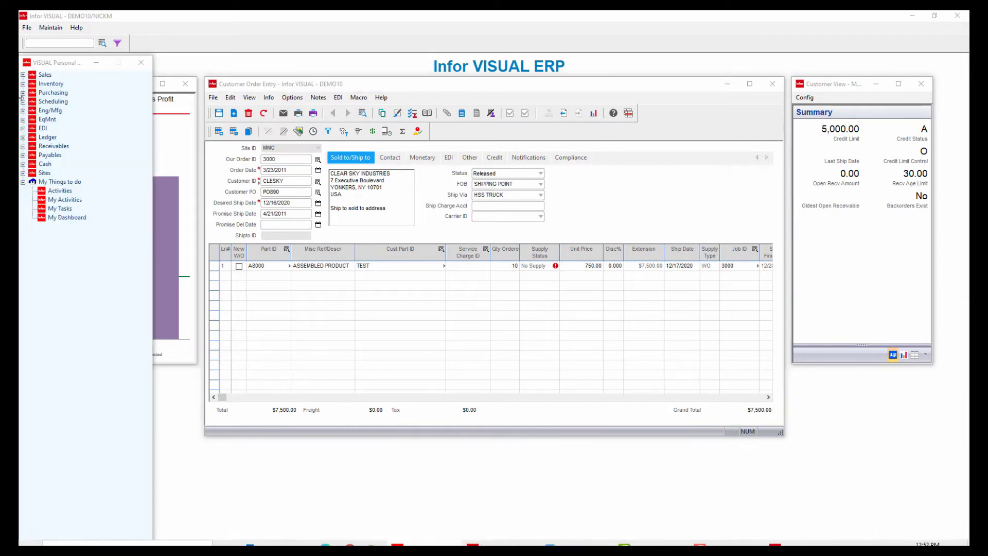
left_click(65, 201)
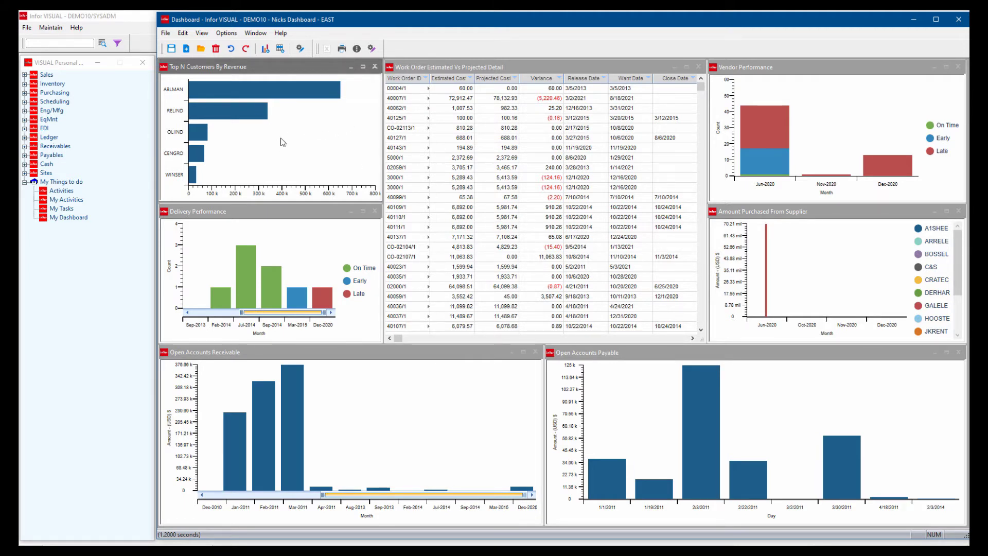
- Review the invoice details behind the ABLMAN bar of the Top N Customers By Revenue chart and close them
double_click(228, 92)
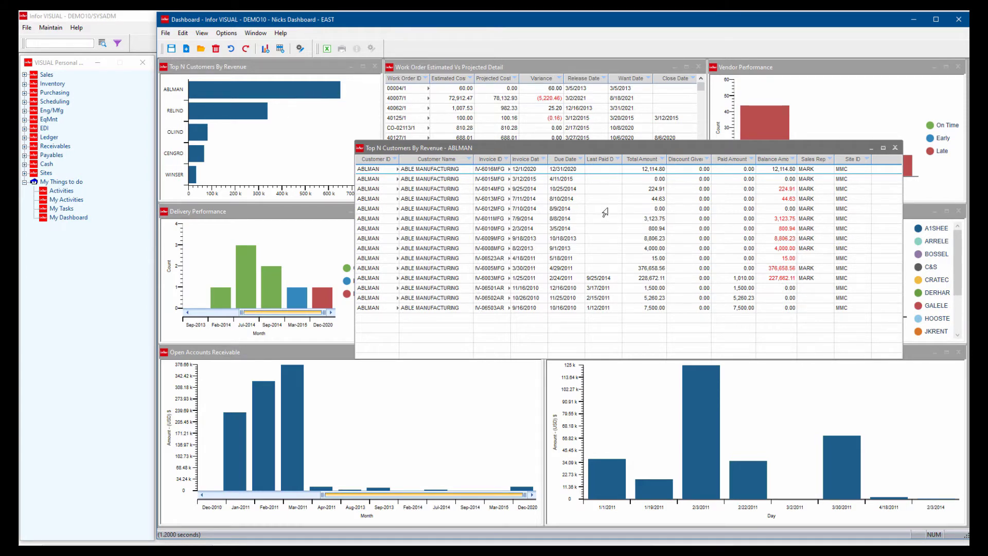
left_click(895, 147)
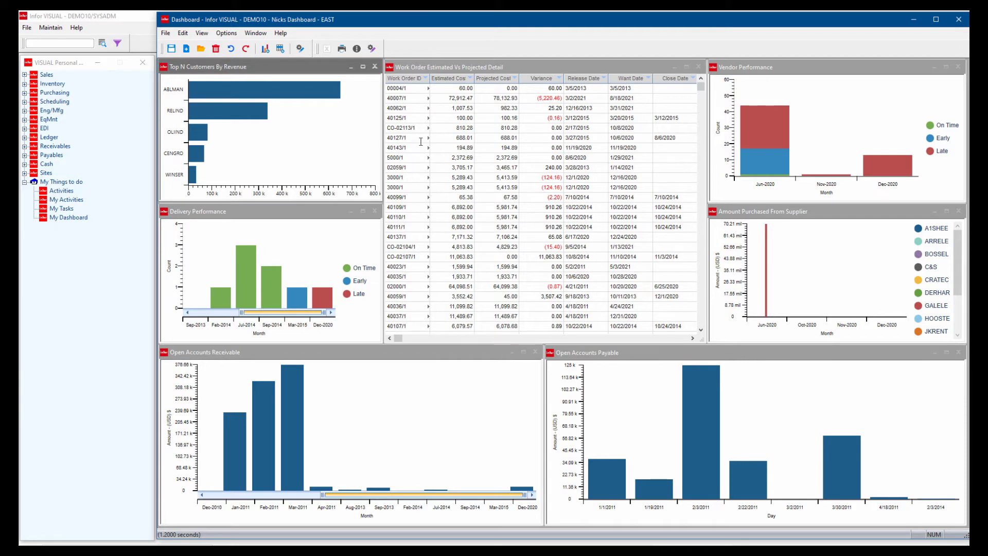
- Add a system Work Order Estimated Vs Projected chart for Released and Closed orders at site MMC, fitting it over the dashboard's central grid
left_click(264, 49)
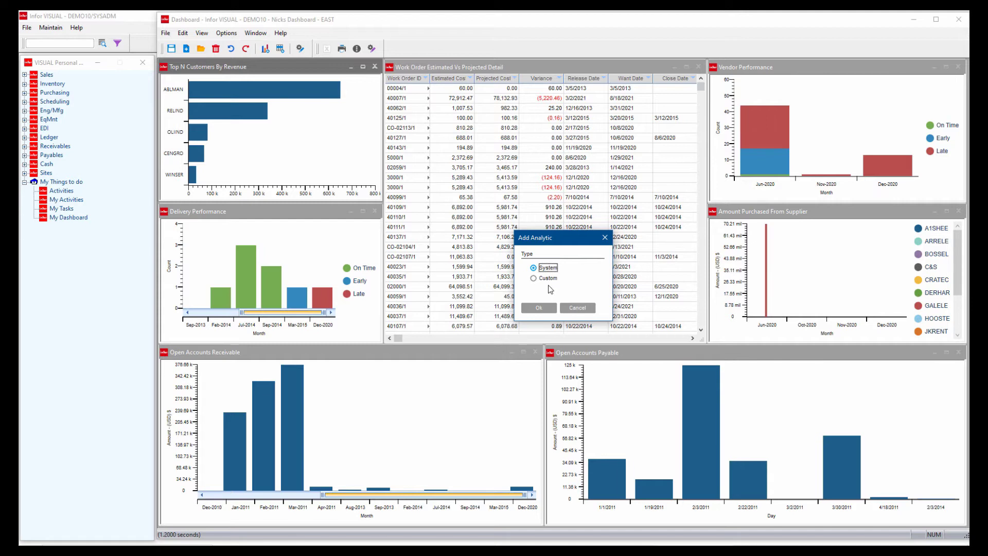
left_click(543, 308)
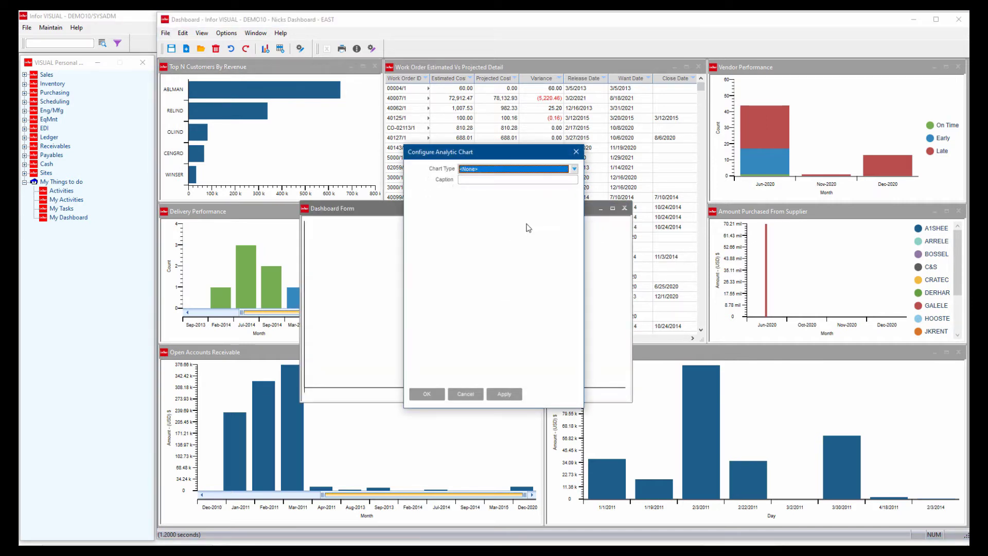
left_click(575, 169)
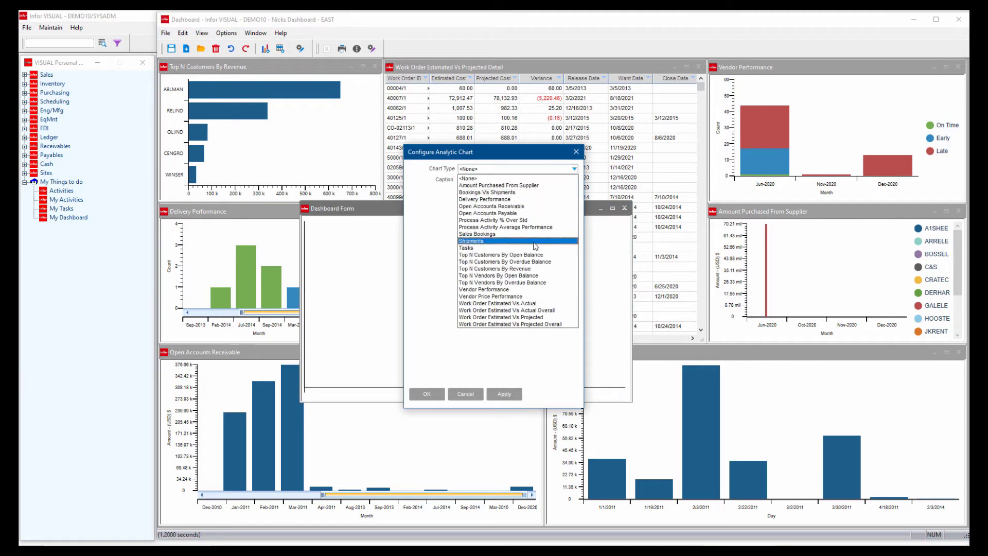
left_click(518, 318)
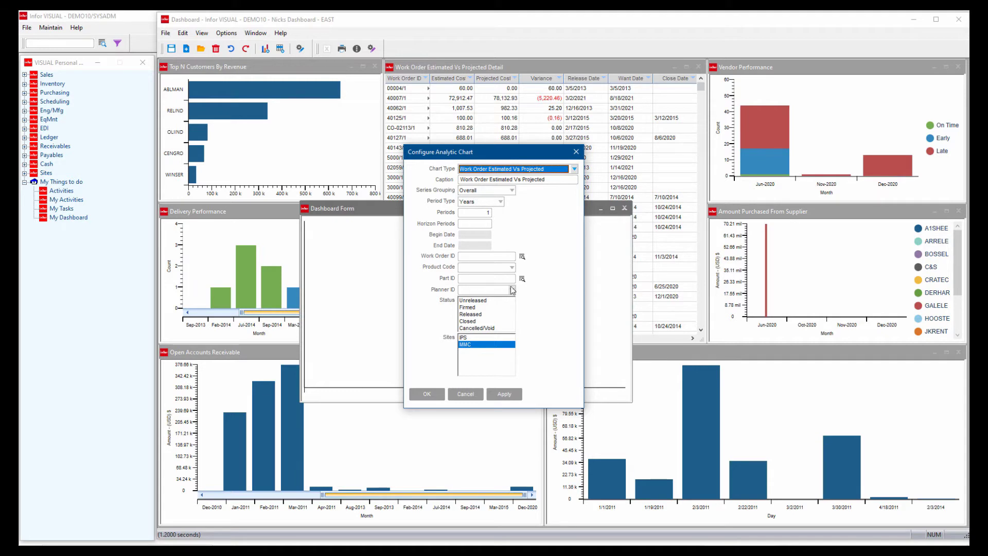
left_click(468, 315)
left_click(468, 322)
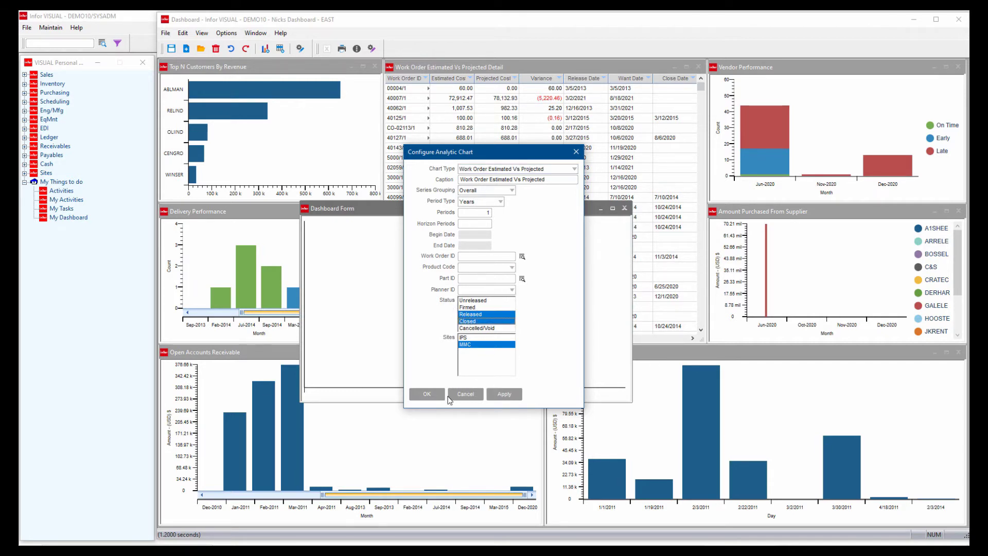
left_click(430, 393)
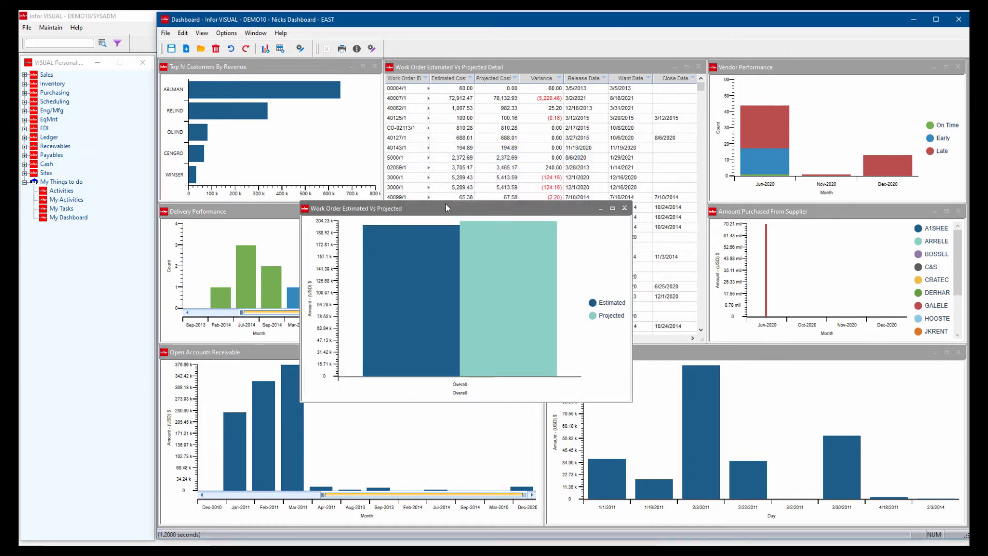
left_click_drag(446, 205, 517, 160)
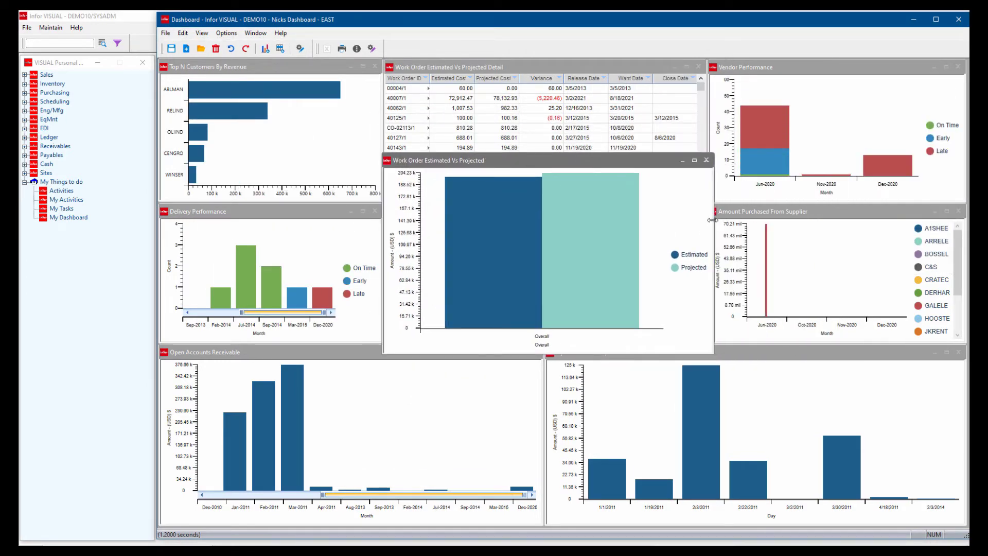
mouse_move(712, 220)
left_mouse_down()
mouse_move(624, 226)
mouse_move(707, 232)
left_mouse_up()
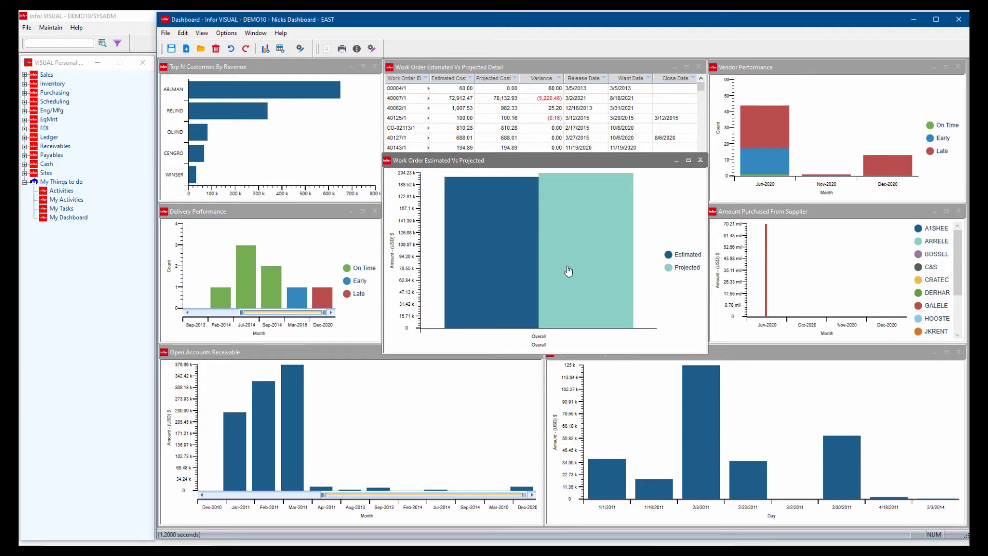
- View the work orders behind the Estimated bar in an enlarged detail window, closing both it and the Work Order Estimated Vs Projected chart
mouse_move(568, 269)
double_click(481, 249)
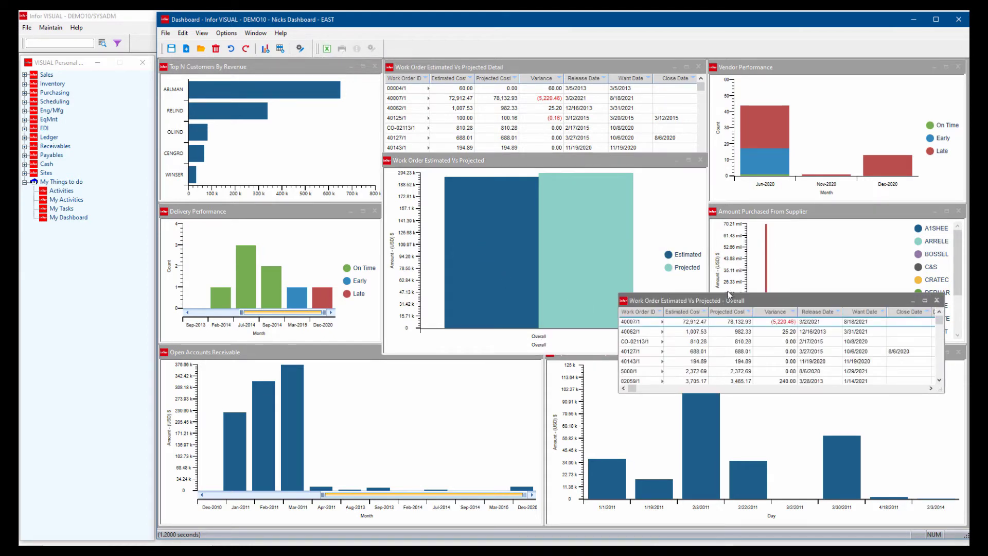
left_click_drag(726, 294, 725, 144)
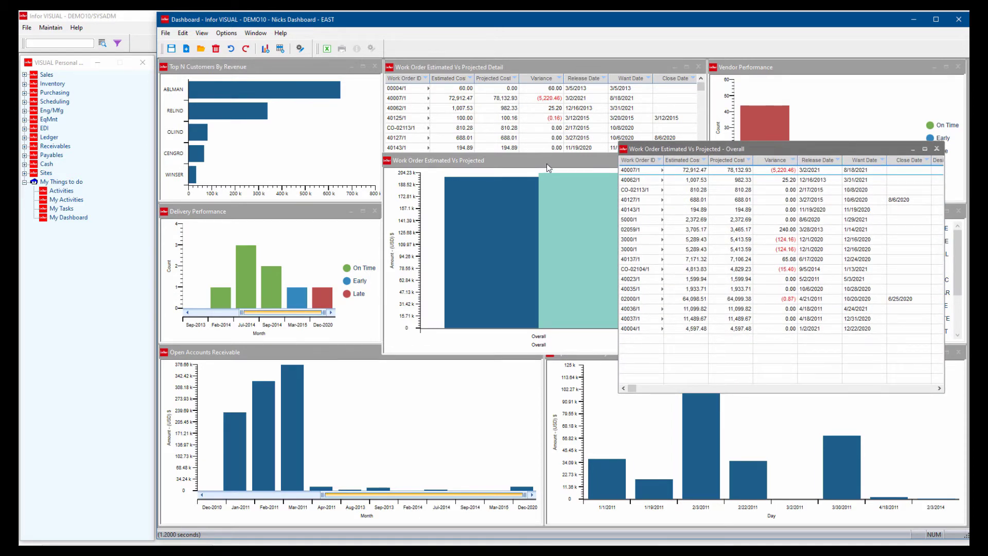
left_click(936, 149)
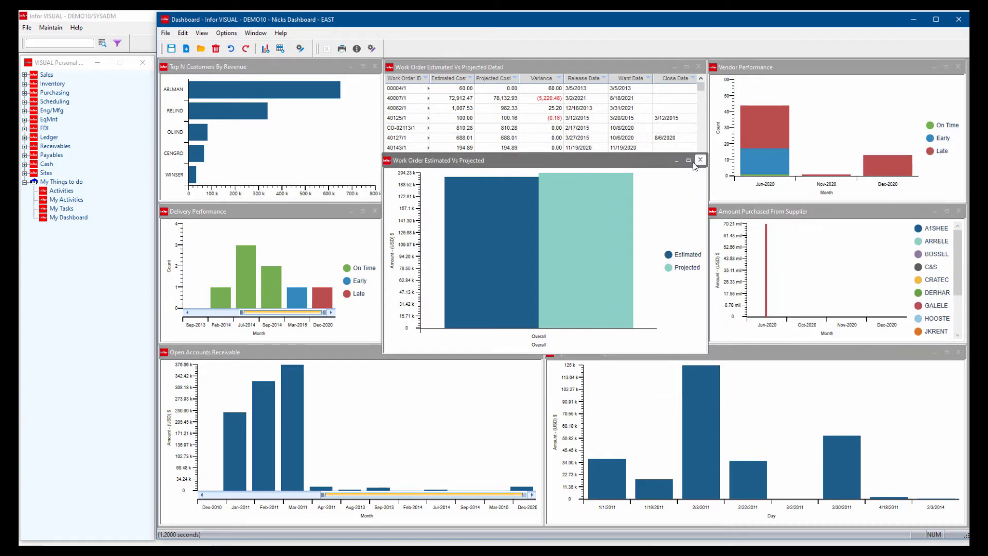
left_click(700, 160)
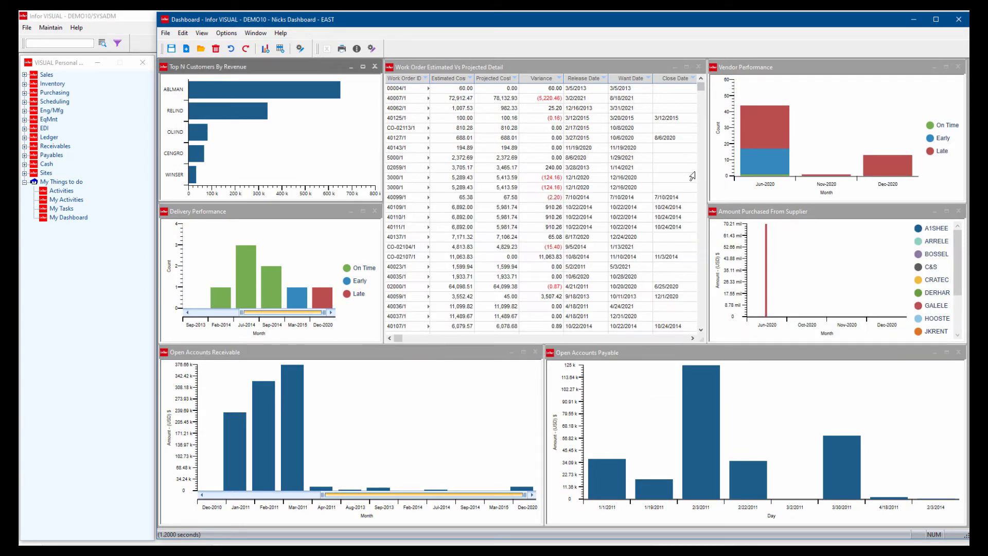
- Review the grid configurations offered for a new system detail grid, discarding the empty grid
left_click(281, 49)
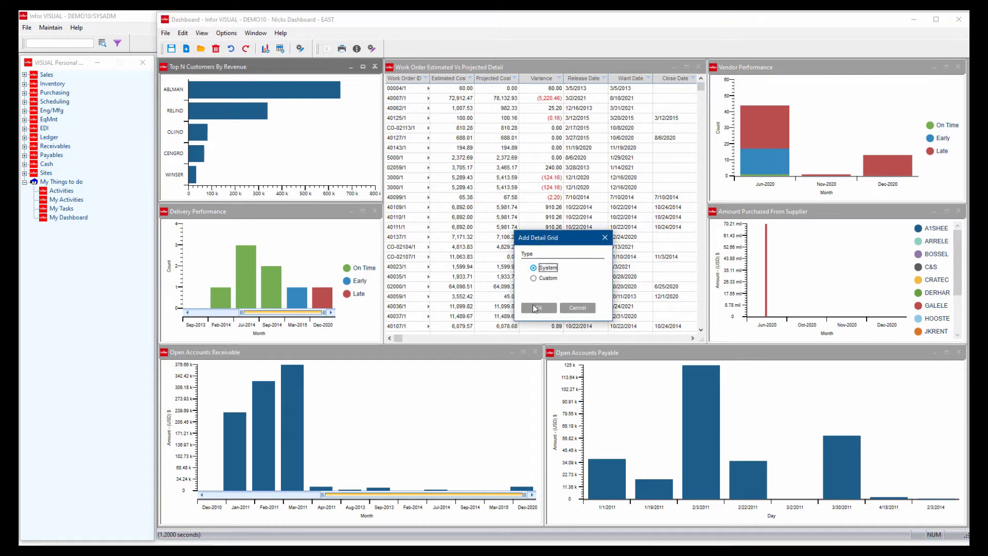
left_click(535, 307)
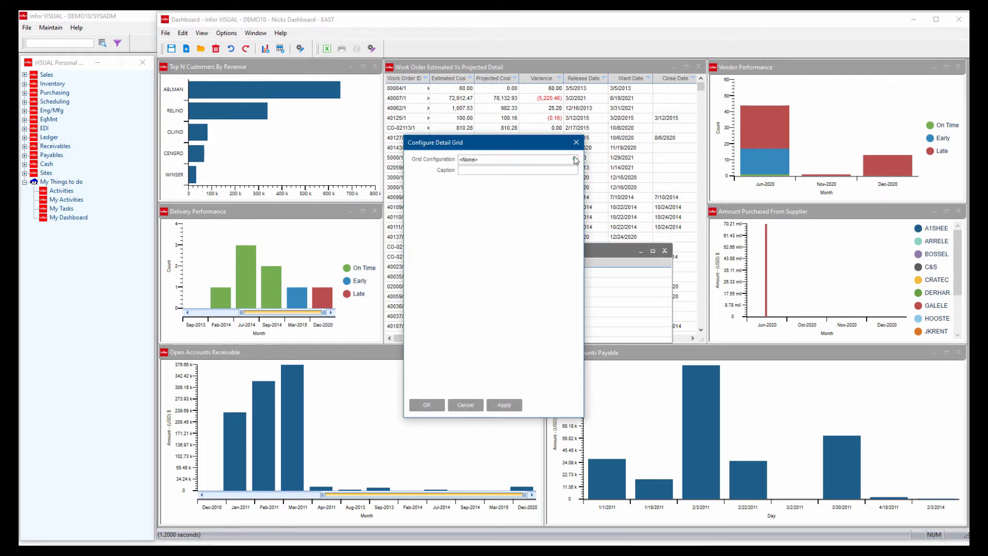
left_click(575, 159)
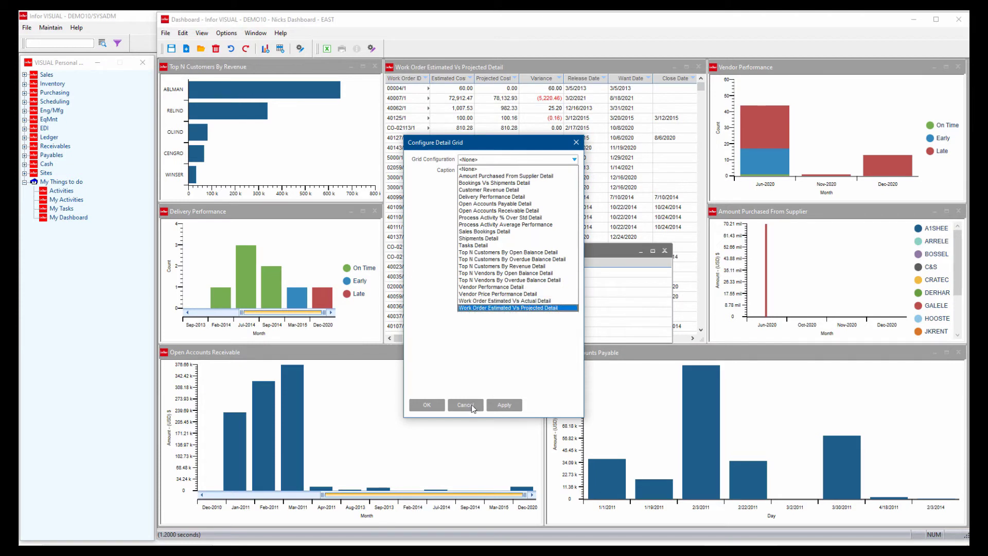
left_click(472, 407)
left_click(471, 406)
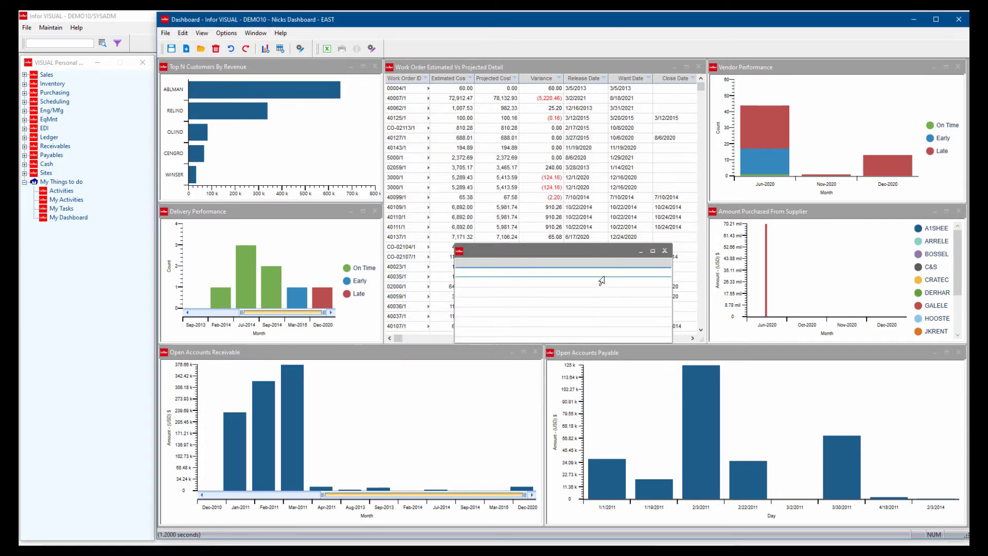
left_click(665, 251)
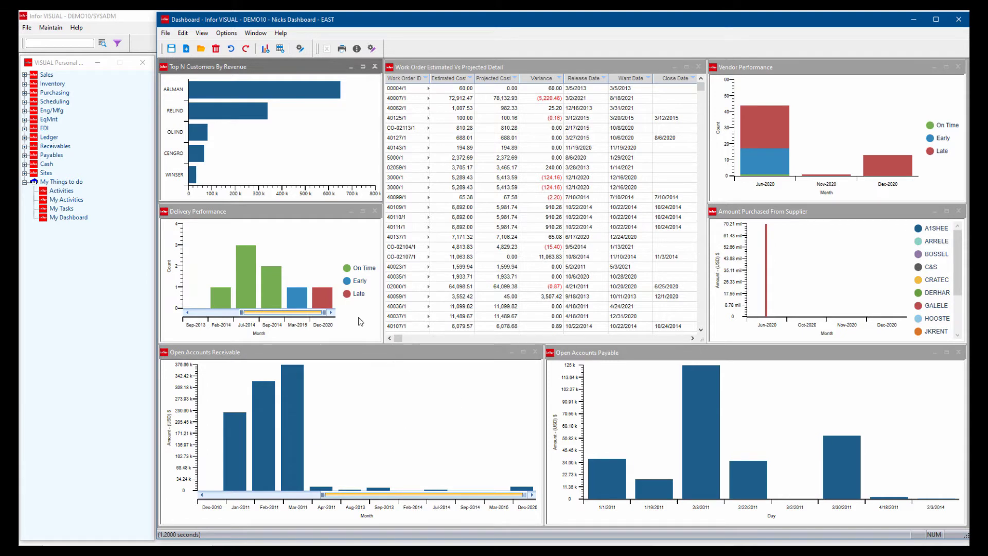
- Refresh the dashboard and widen the month range displayed in the Open Accounts Receivable chart
left_click(247, 49)
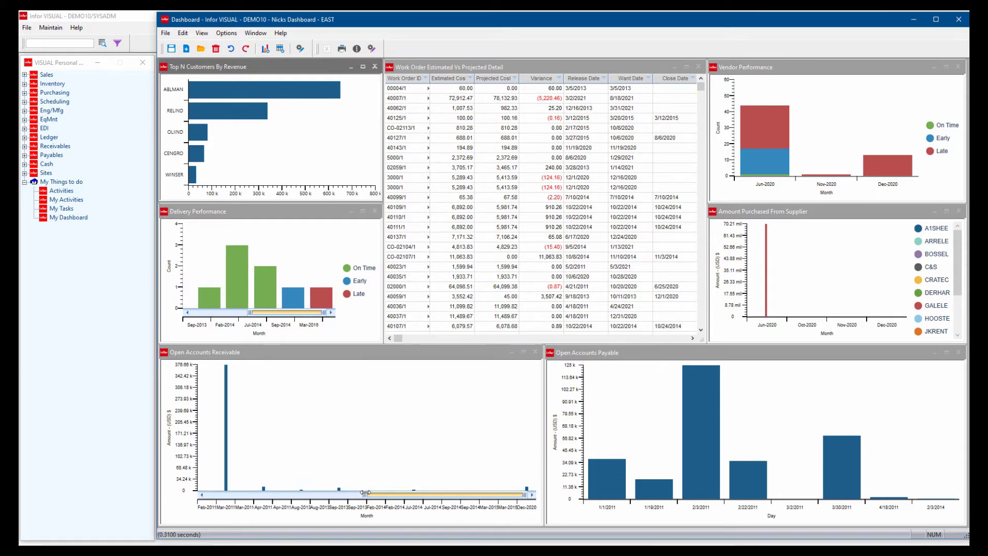
left_click_drag(365, 495, 334, 495)
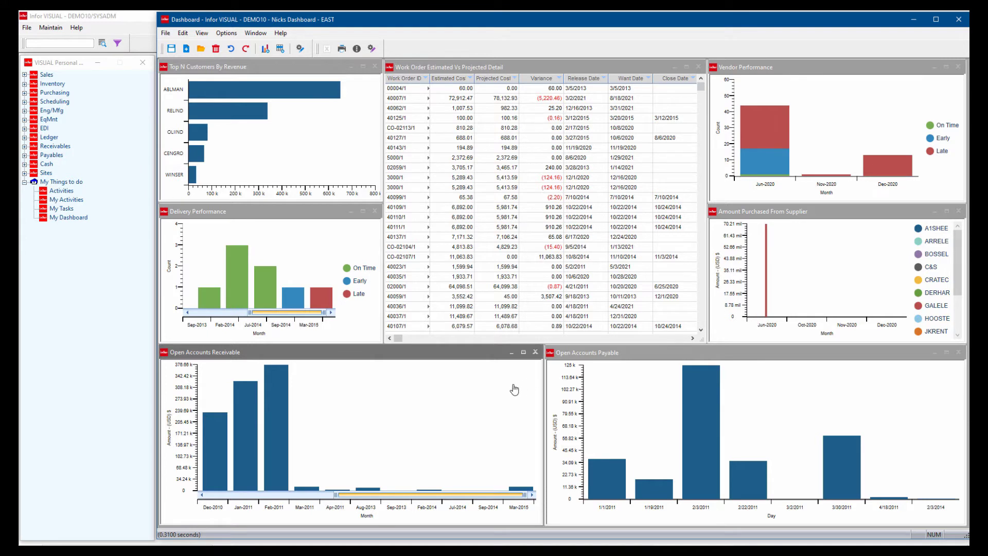
double_click(465, 387)
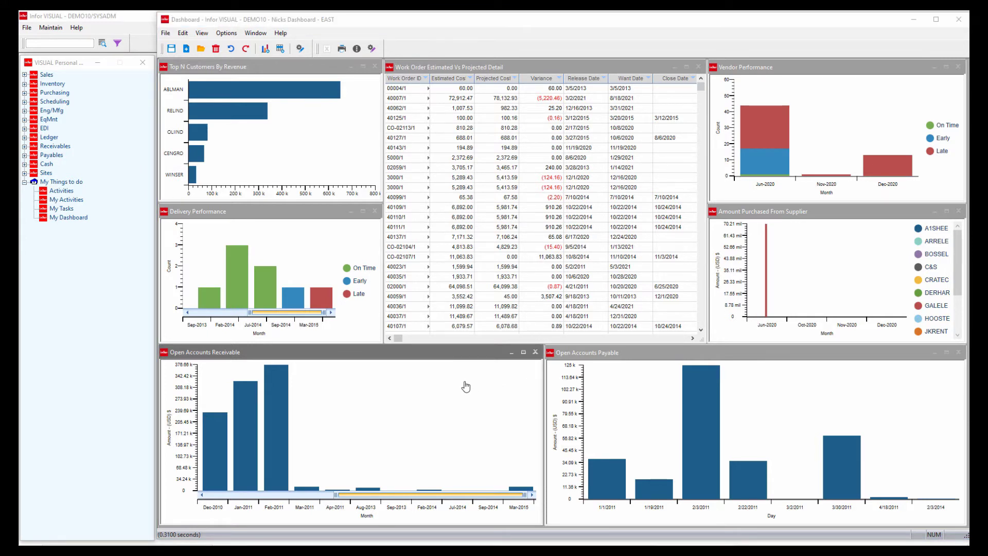
left_click(475, 24)
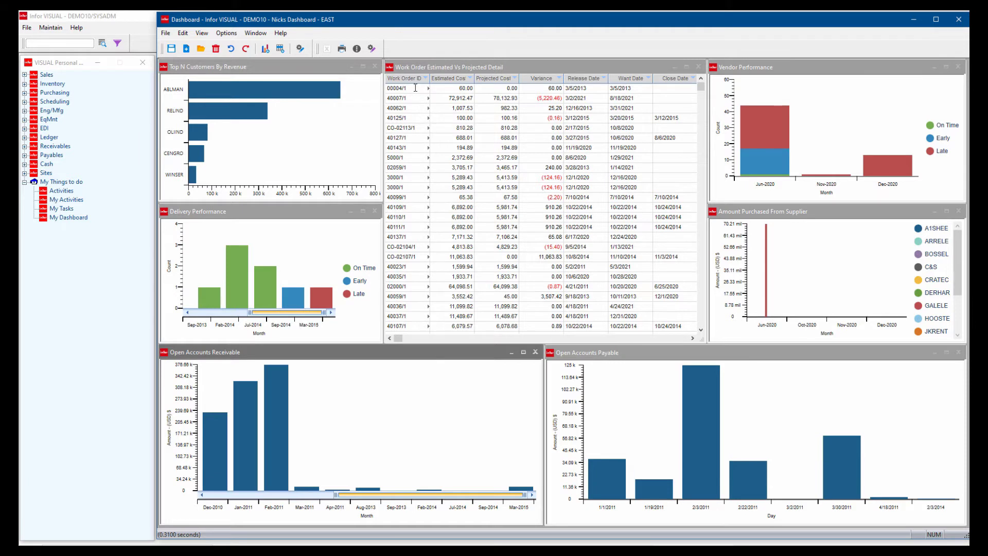
left_click(446, 69)
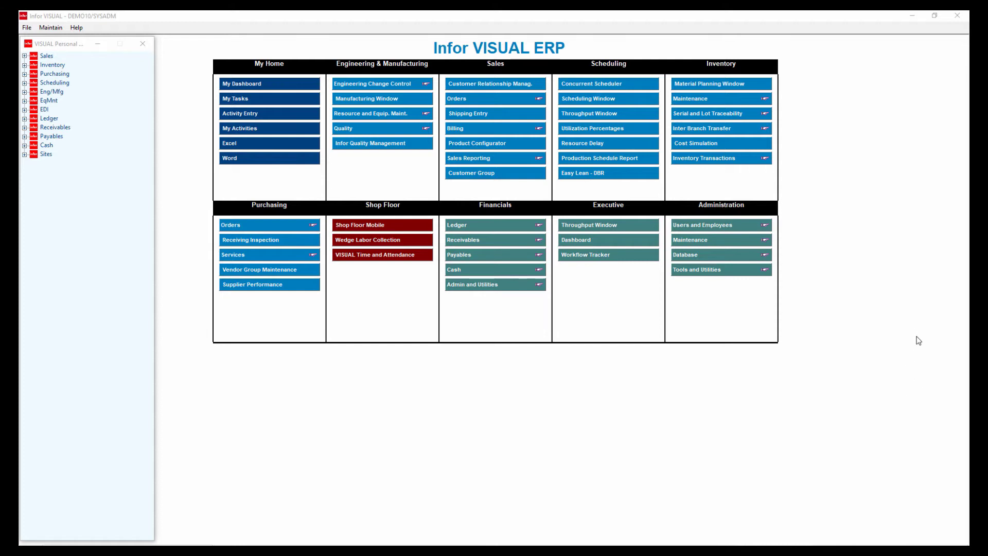
- Open Part Maintenance from the Inventory group and load part A8000
left_click(769, 101)
left_click(792, 108)
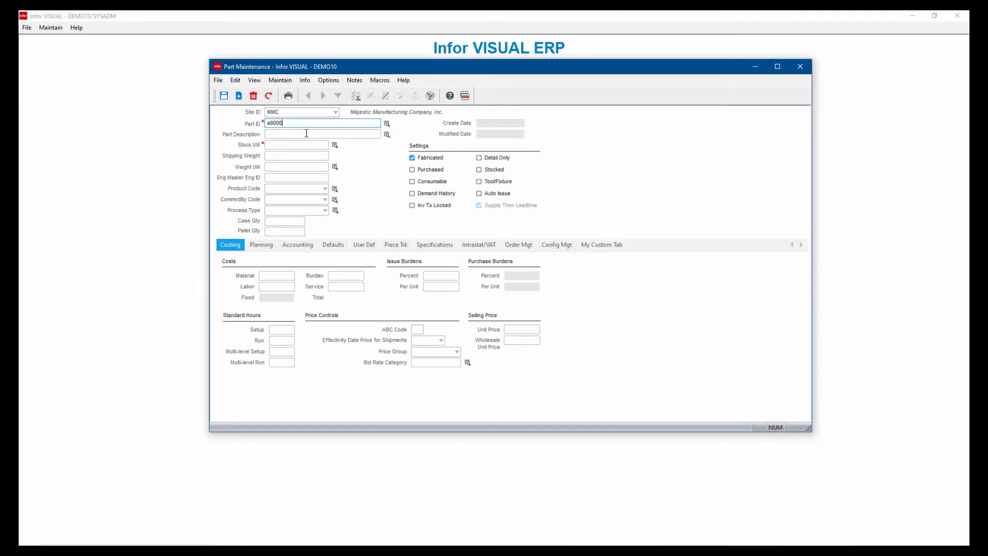
type("a8000")
key("Tab")
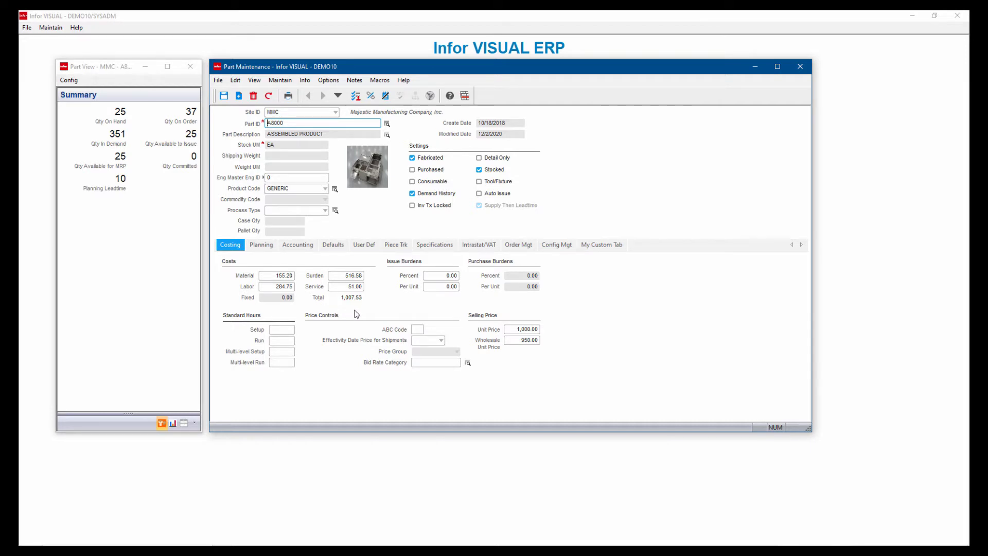
- Show the planning settings of part A8000 and open its engineering master 0 in the Manufacturing Window
key("ctrl+Tab")
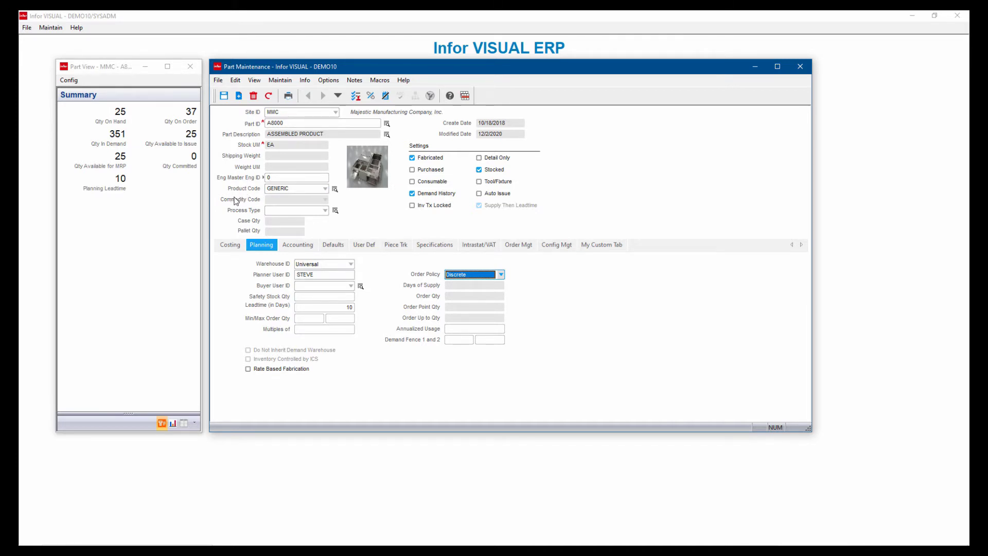
left_click(263, 177)
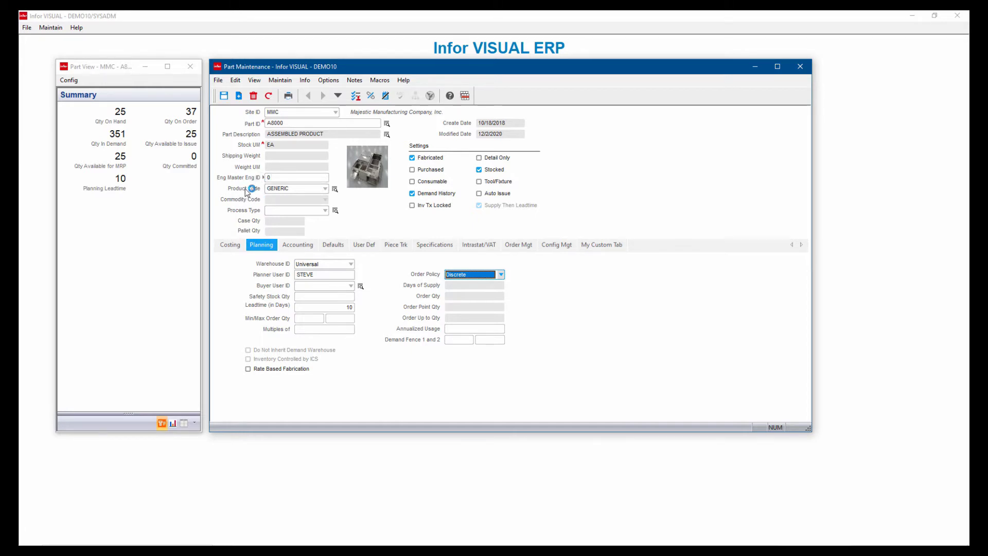
left_click(263, 180)
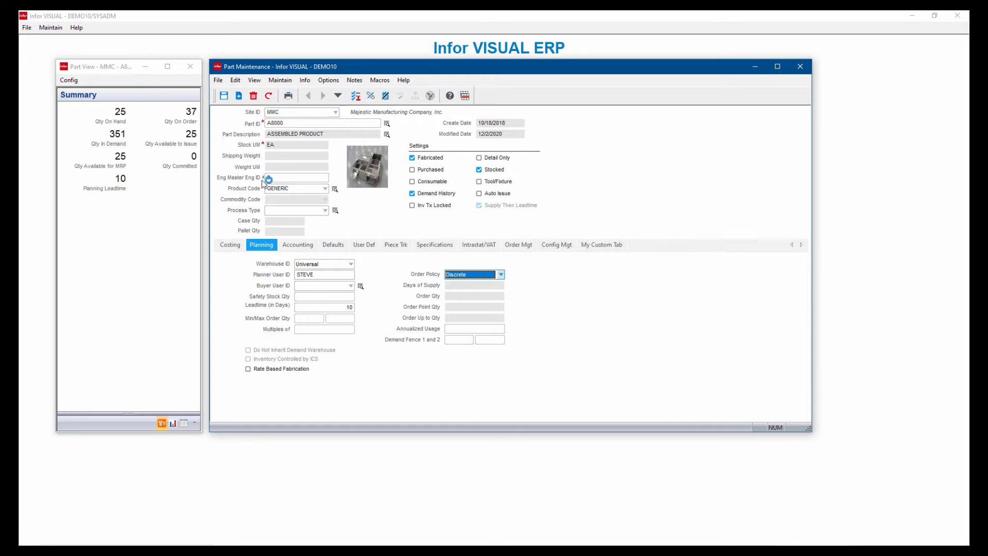
left_click(262, 179)
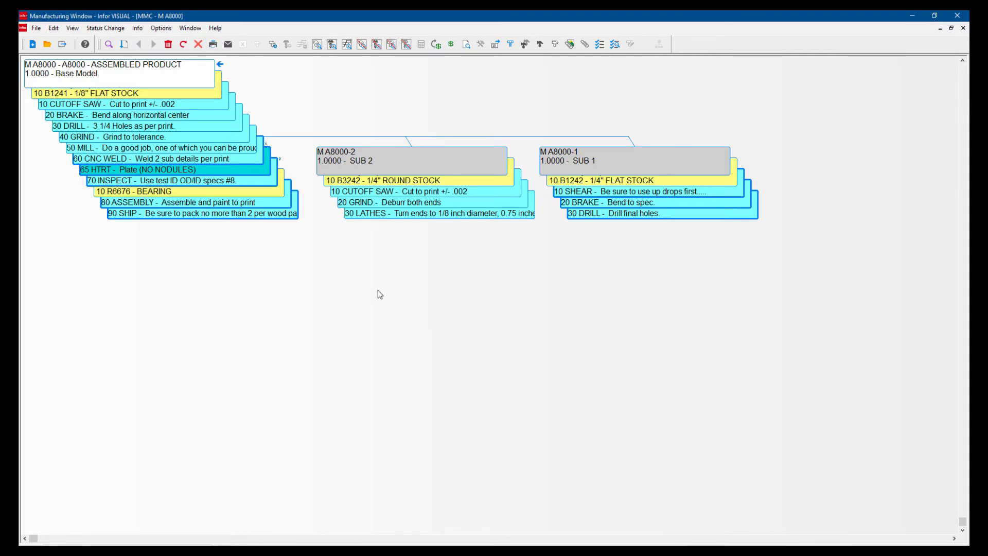
- View the documents referenced by the A8000 engineering master header, closing both the document list and the header
double_click(206, 78)
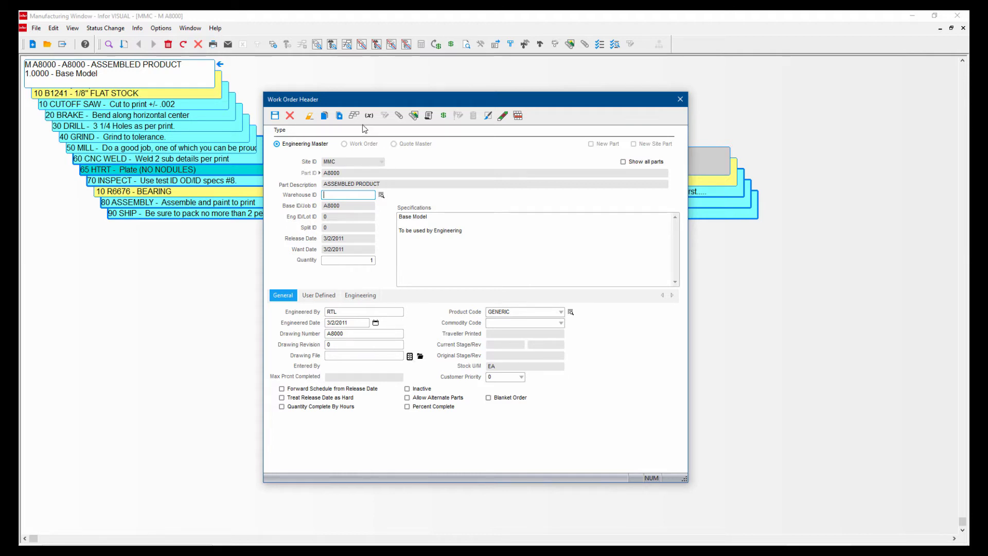
left_click(399, 115)
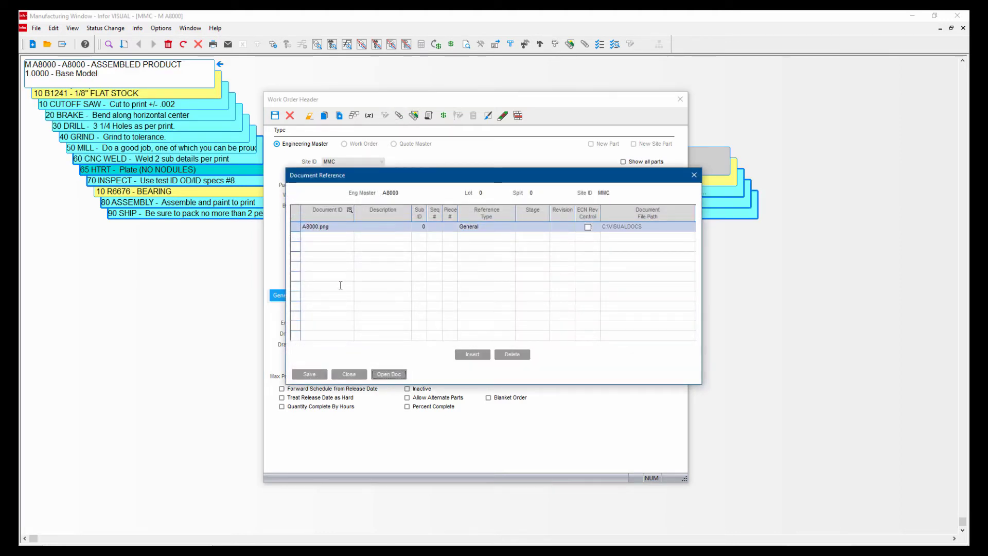
left_click(354, 375)
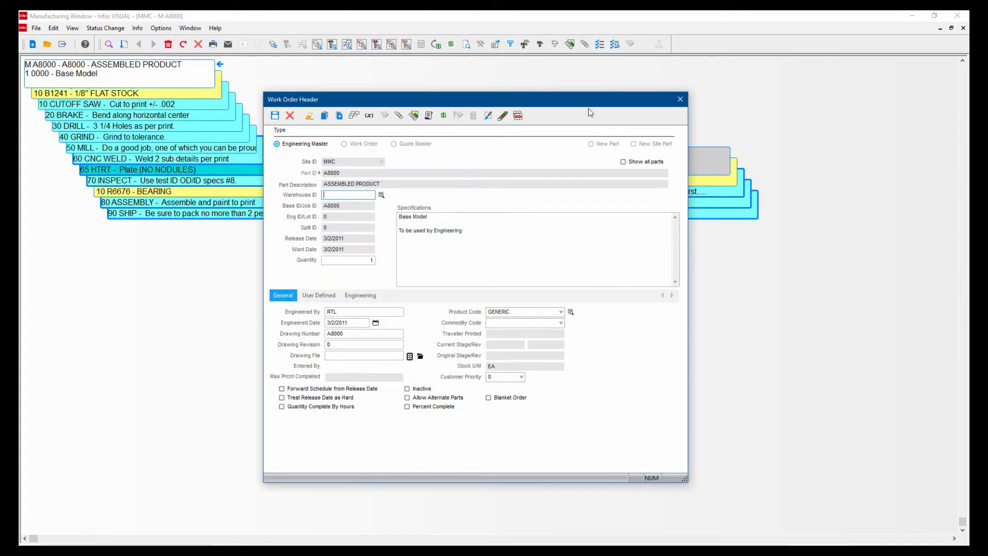
left_click(679, 100)
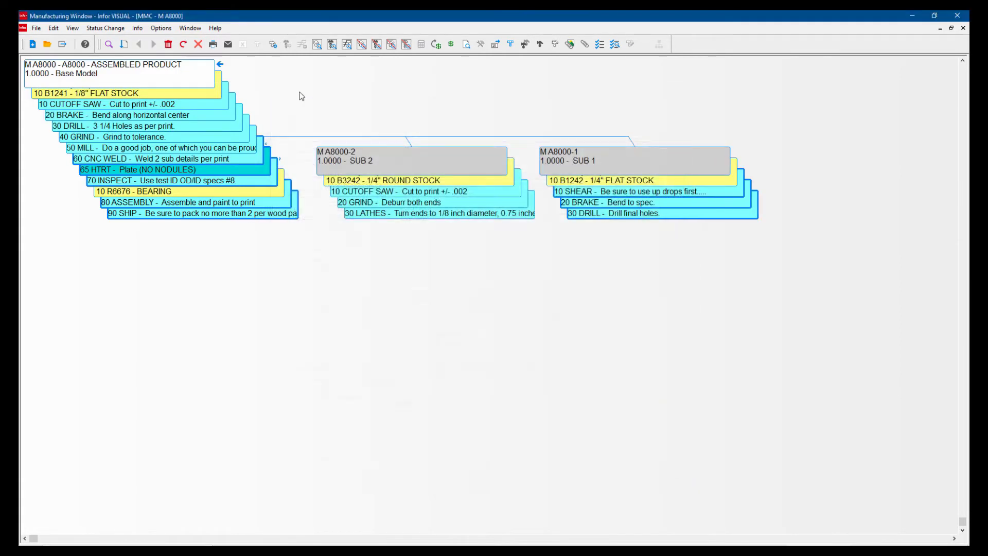
- Inspect the B1241 flat stock material card and the 10 CUTOFF SAW operation with its specification text, closing each card
double_click(204, 97)
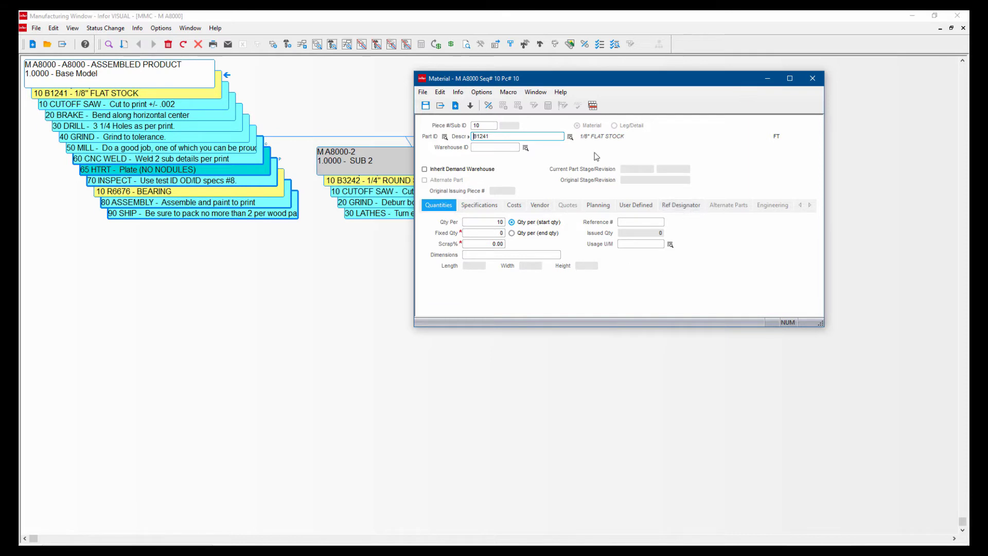
left_click(813, 78)
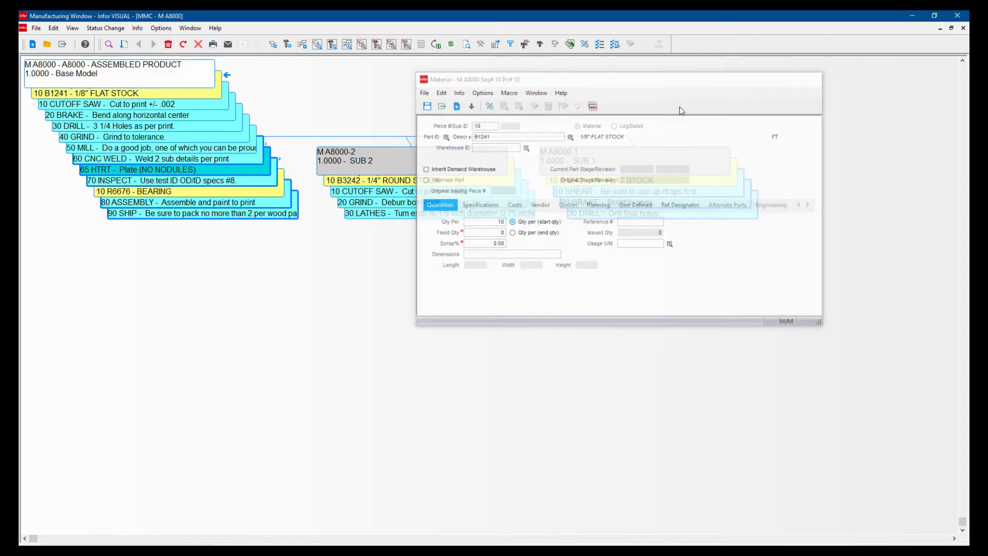
double_click(224, 105)
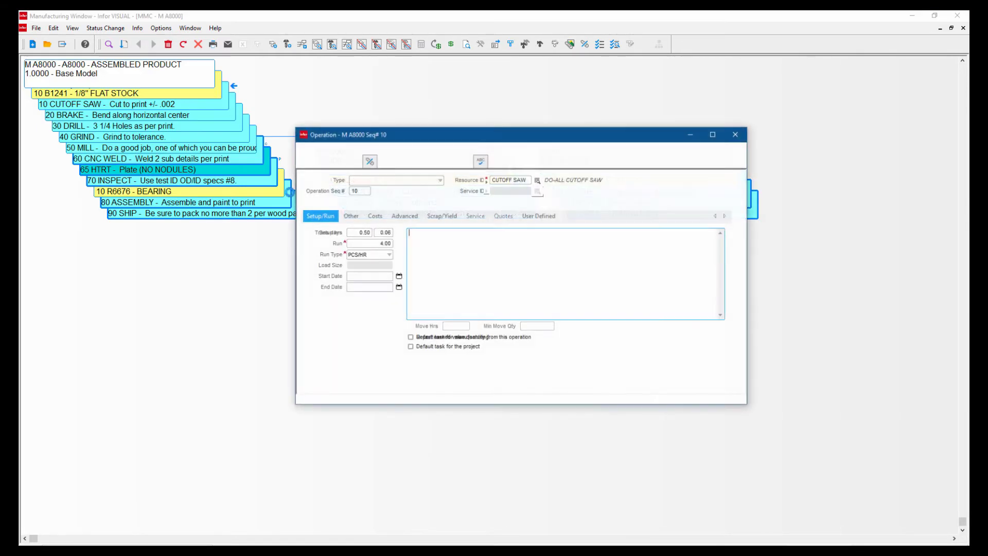
left_click(459, 236)
key("ctrl+a")
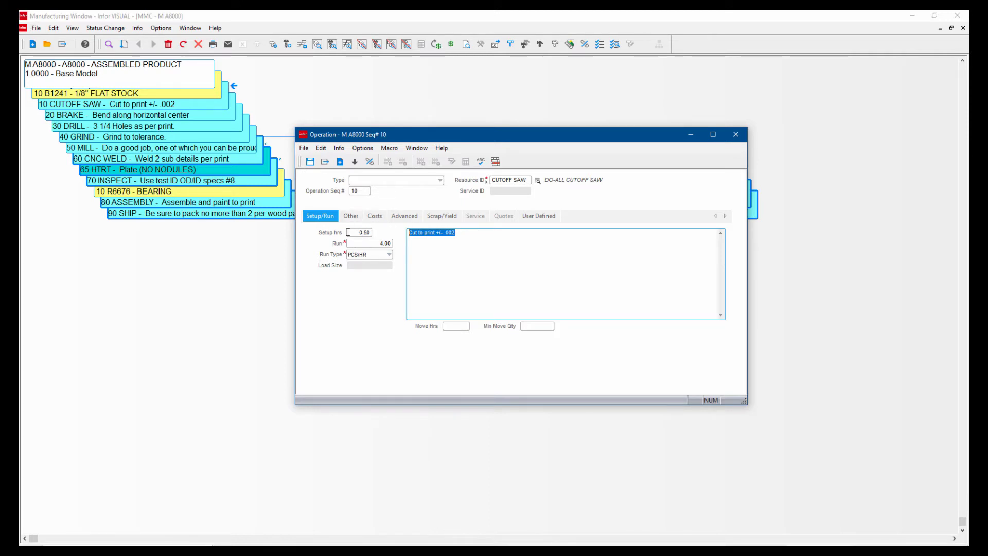
left_click(735, 134)
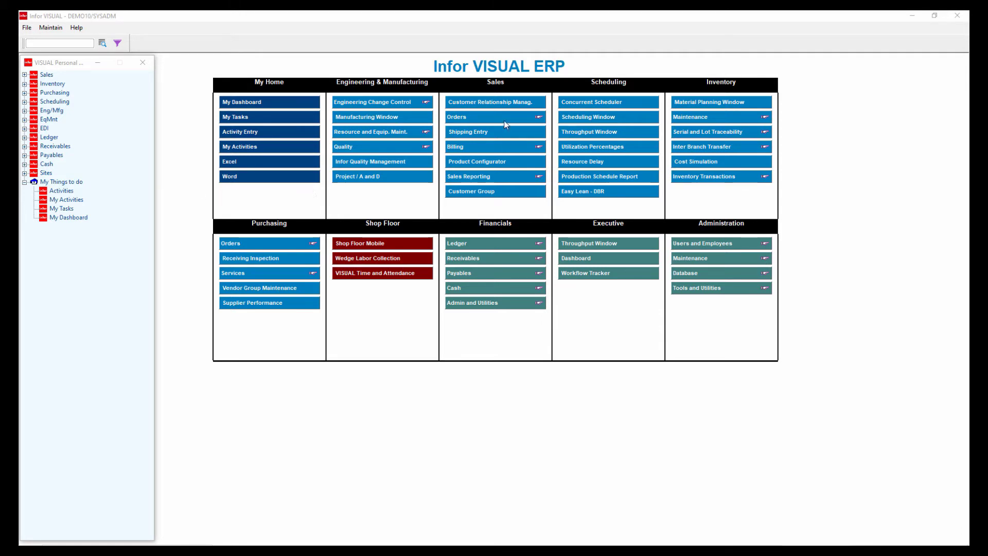
- Open Customer Order Entry from the Sales group and load the Clear Sky Industries order for part A8000
left_click(539, 117)
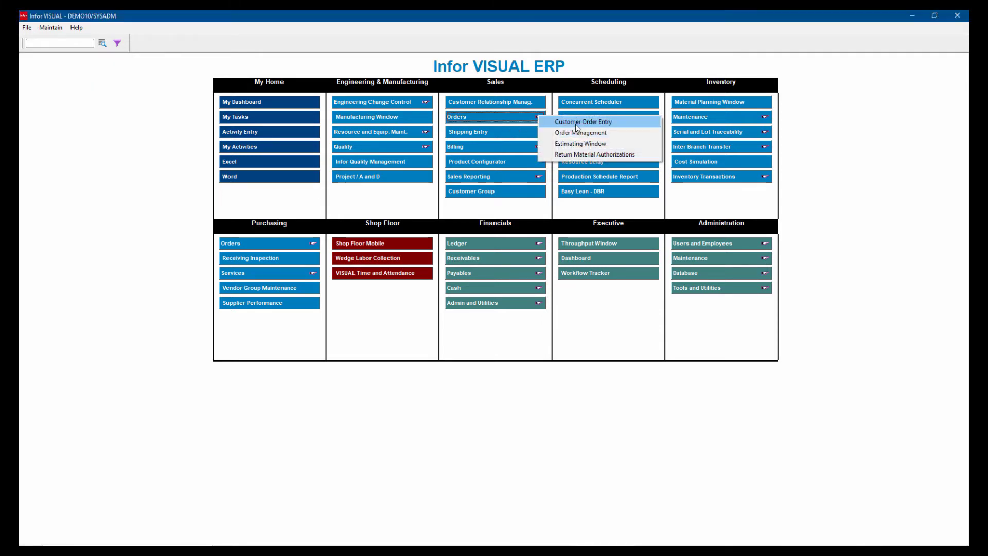
left_click(575, 125)
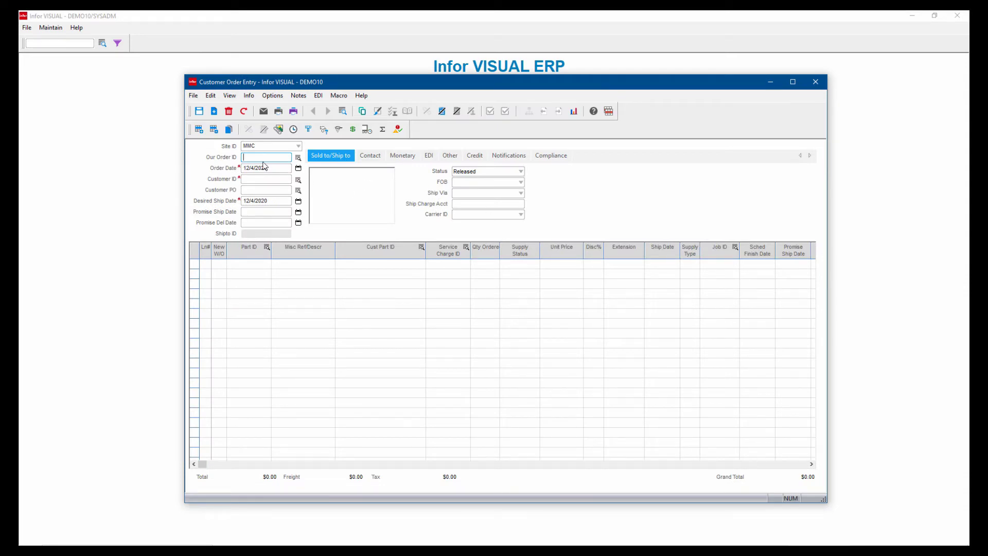
key("Return")
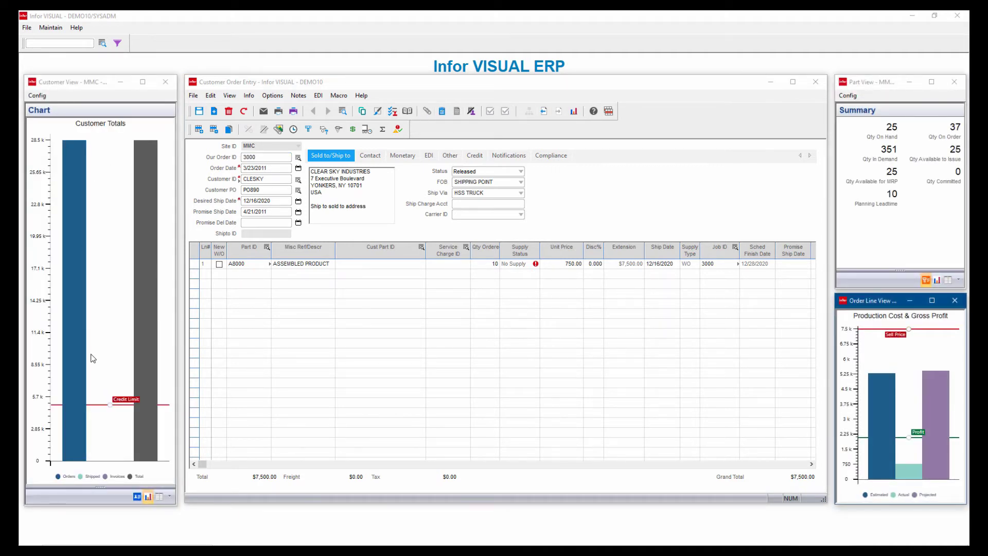
- Review the customer and order line charts for the A8000 line and open the work order linked to its job
mouse_move(80, 359)
left_click(194, 264)
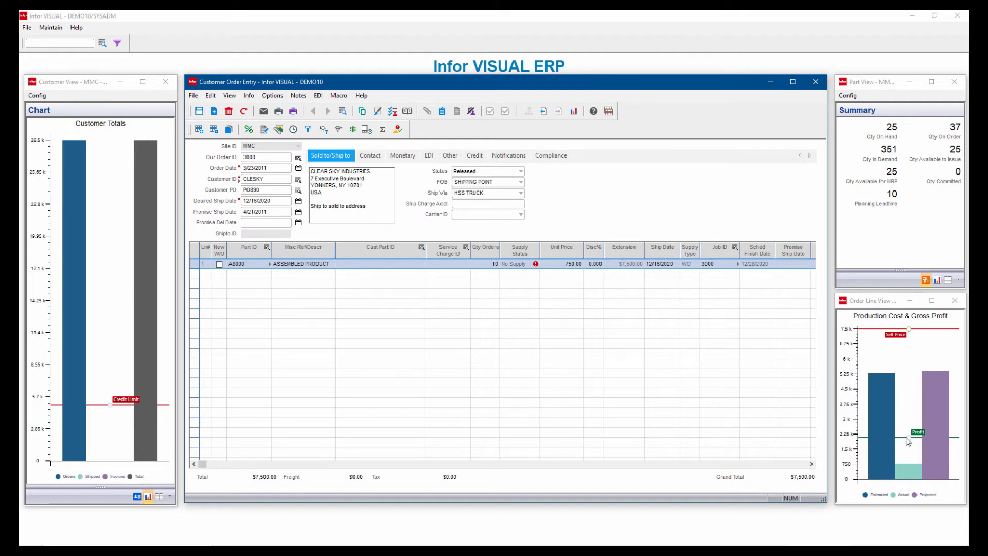
mouse_move(909, 441)
mouse_move(889, 397)
mouse_move(933, 394)
left_click(295, 297)
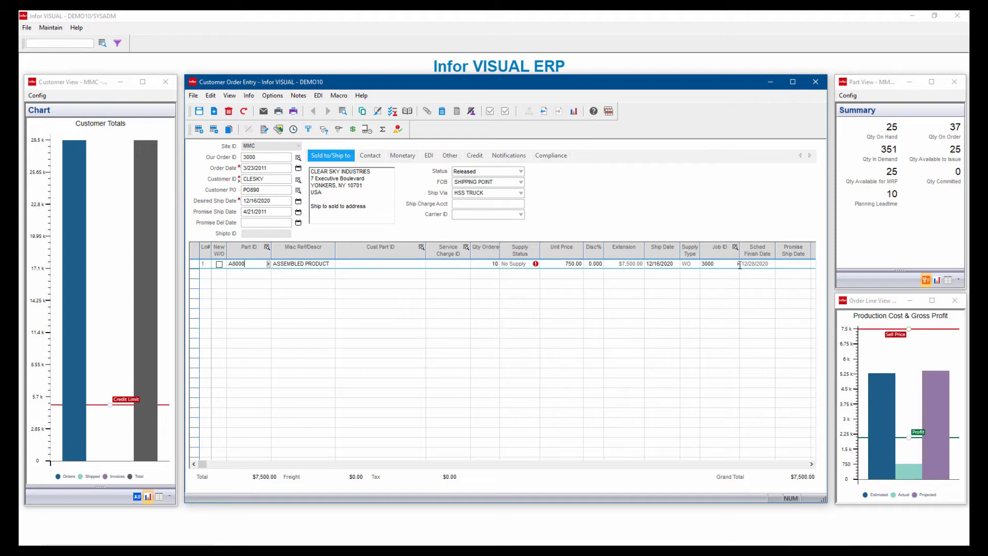
left_click(737, 264)
left_click(737, 264)
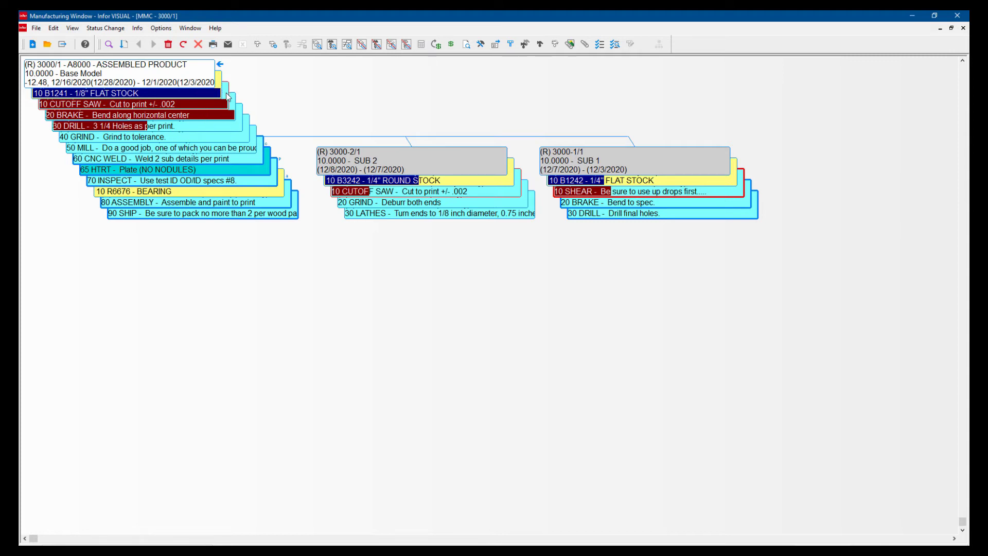
- Open the work order's labor tickets and view them for individual operations, including the cutoff saw, drill and brake
left_click(235, 109)
left_click(258, 170)
left_click(137, 28)
left_click(153, 63)
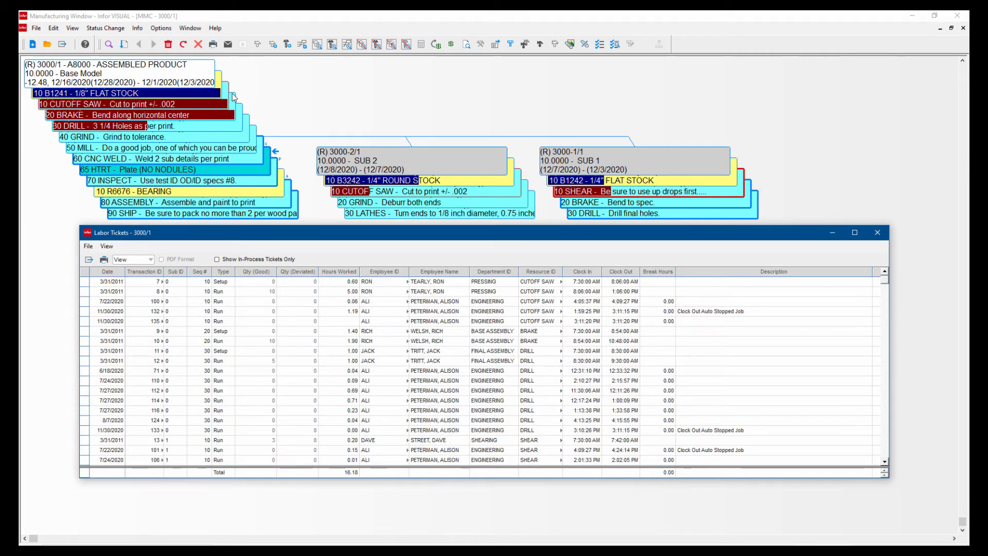
left_click(228, 99)
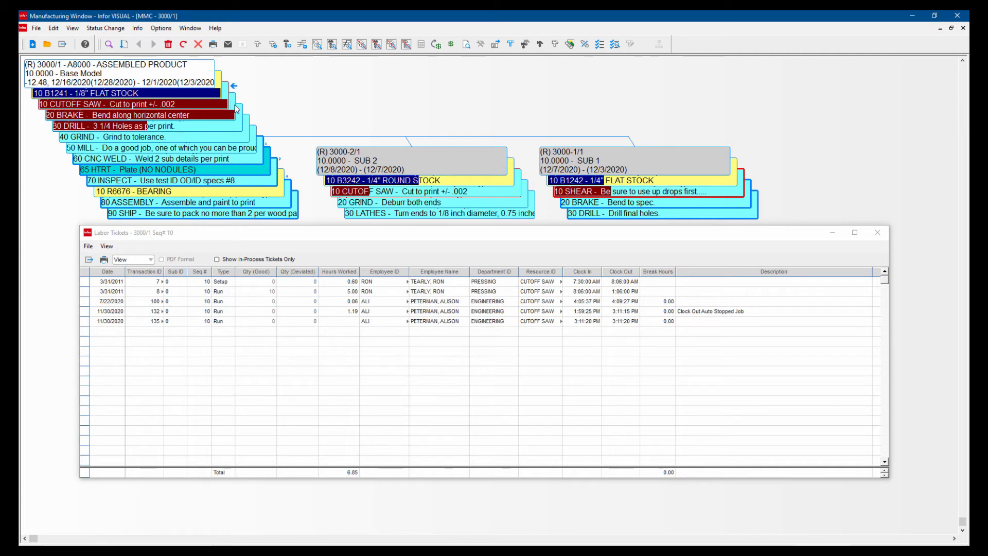
left_click(241, 121)
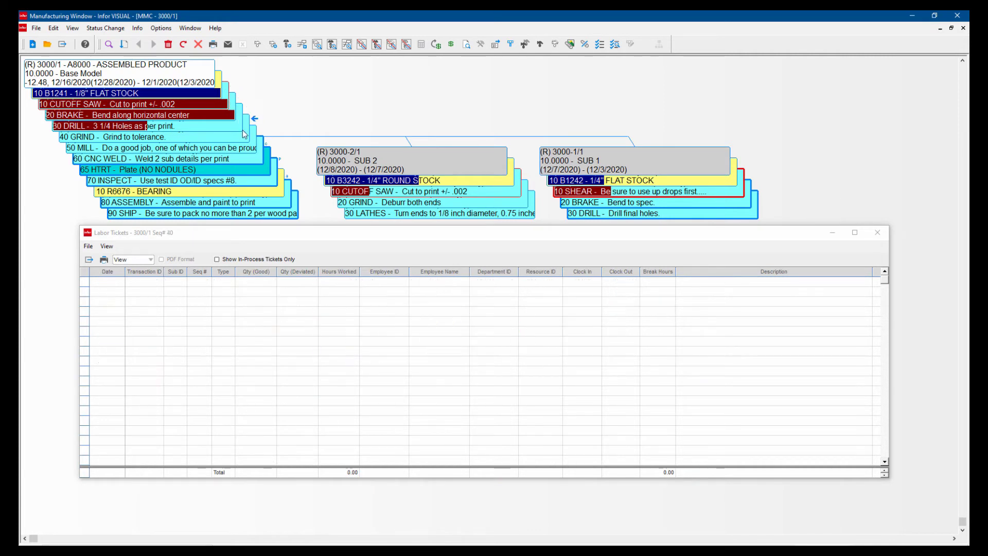
left_click(225, 108)
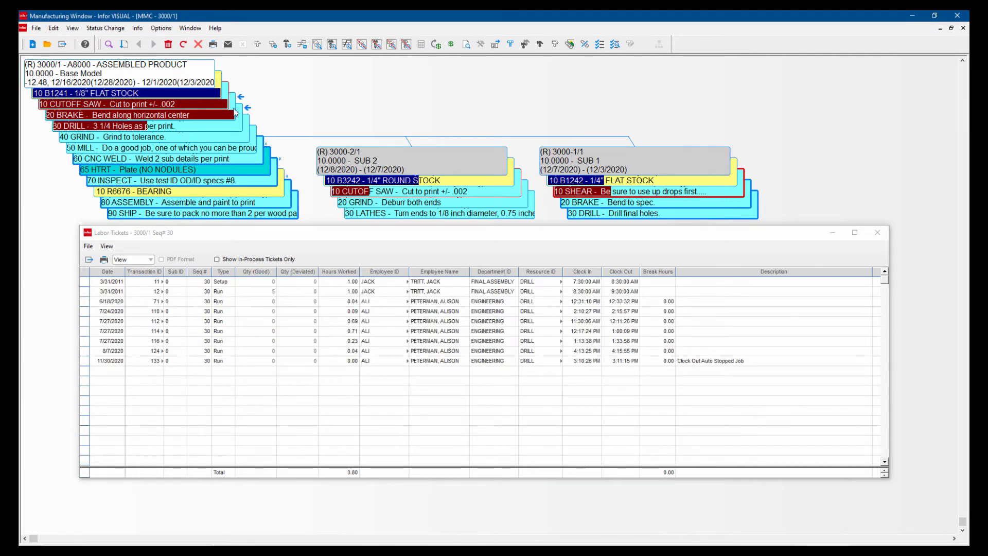
- Limit the labor tickets to in-process ones, check the cutoff saw and shear operations on the sub-assemblies, and close the list
left_click(217, 260)
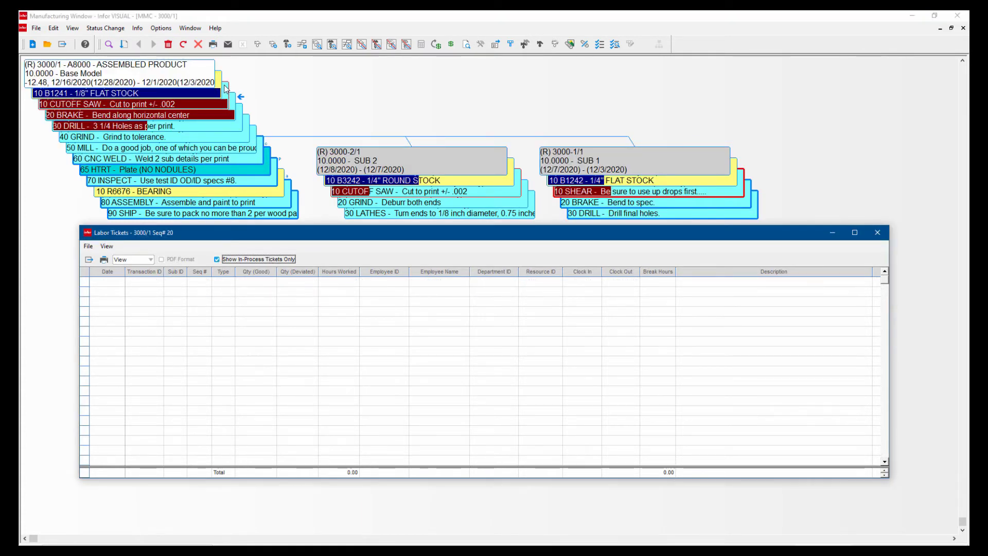
left_click(225, 103)
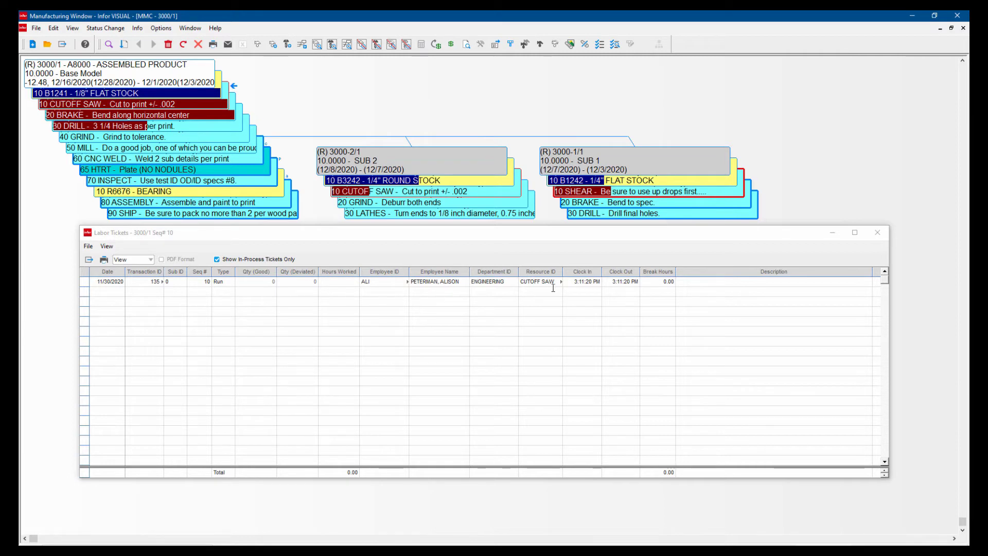
left_click(465, 196)
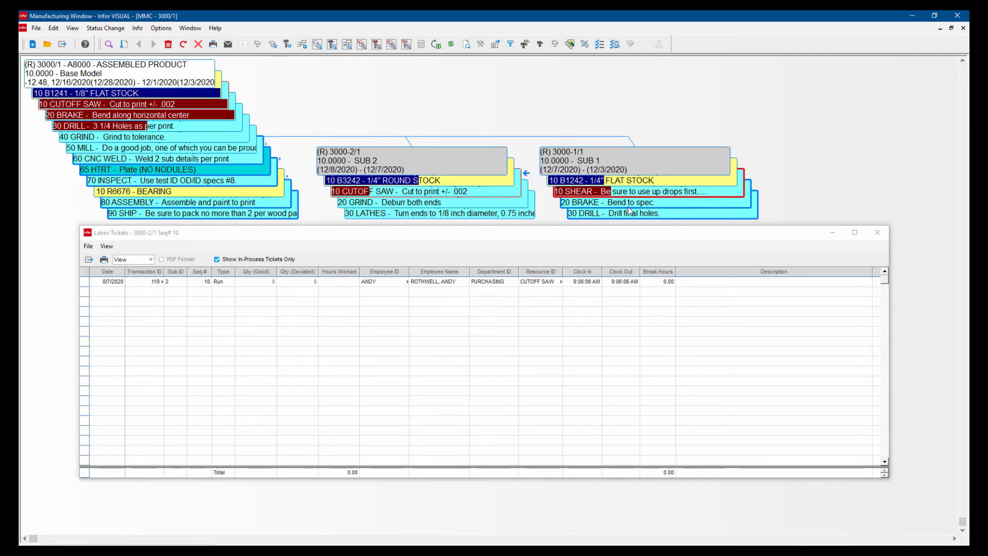
left_click(636, 192)
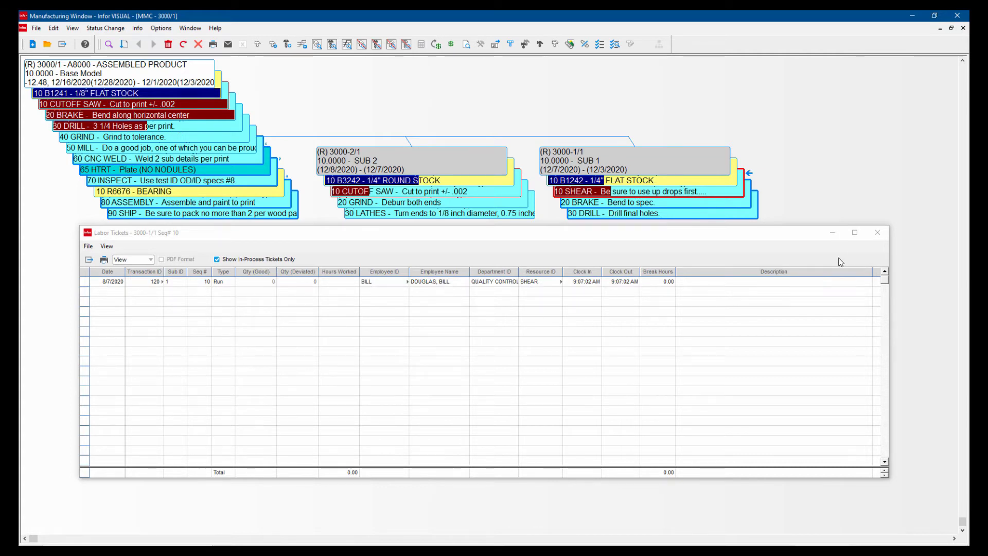
left_click(875, 238)
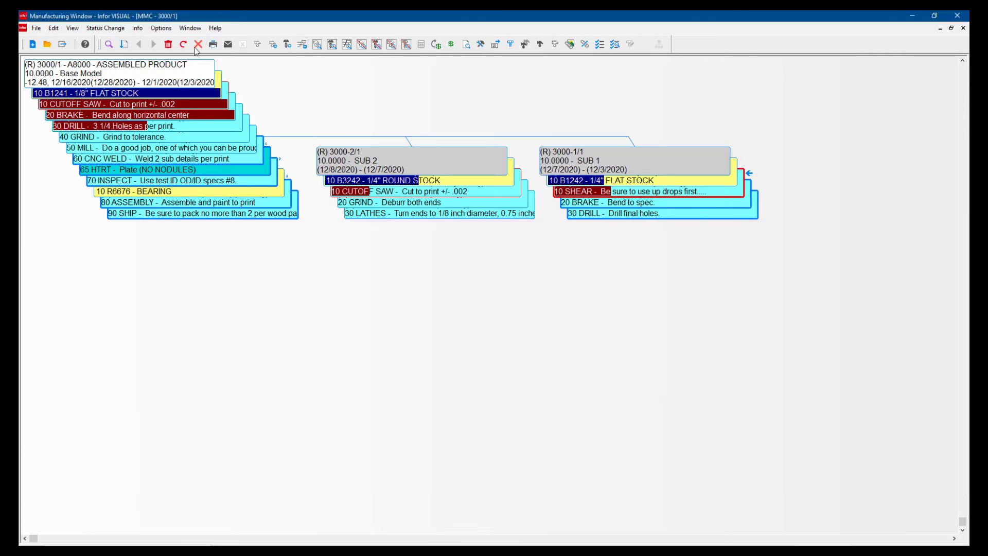
- View the work order's material issues for flat stock B1241 and the sub-assembly materials, closing the list
left_click(140, 28)
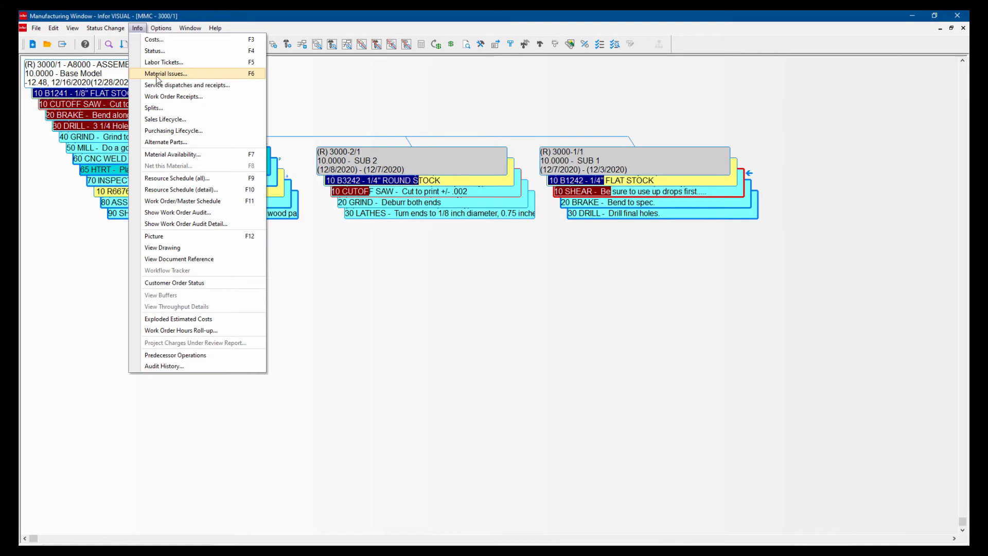
left_click(155, 75)
left_click_drag(367, 83, 352, 248)
left_click(220, 89)
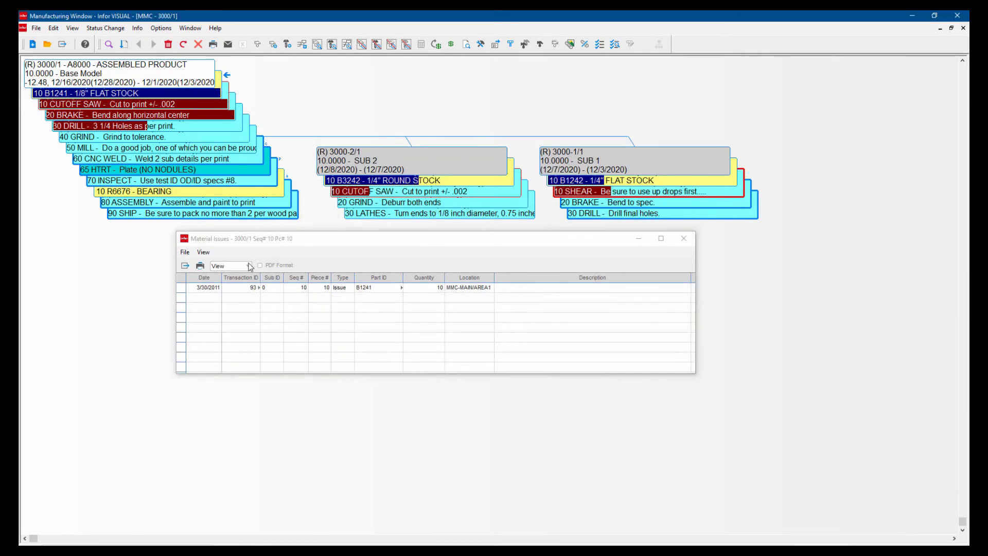
left_click(463, 181)
left_click(684, 238)
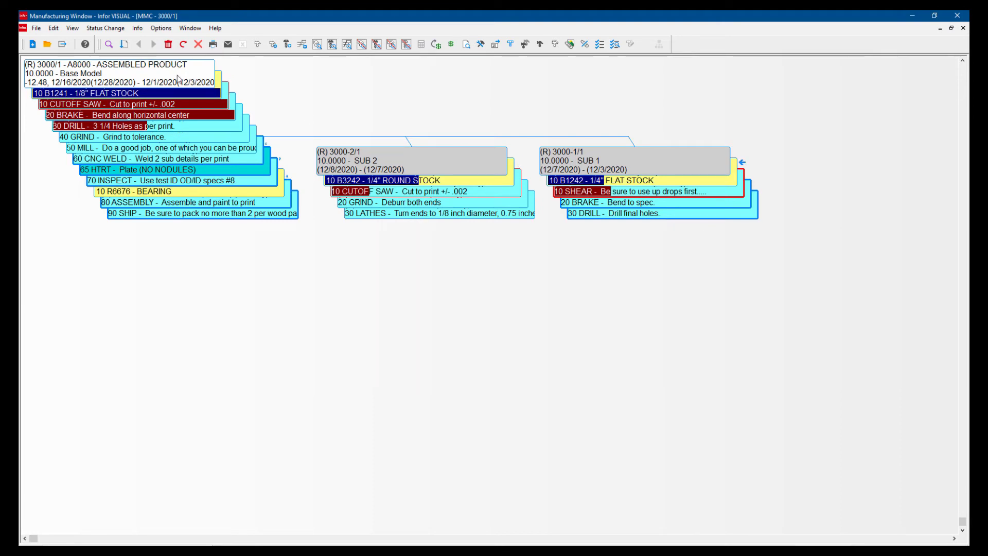
- Open the work order's cost comparison and expand the Estimated and Actual columns into material, labor, burden and service
left_click(137, 28)
left_click(149, 36)
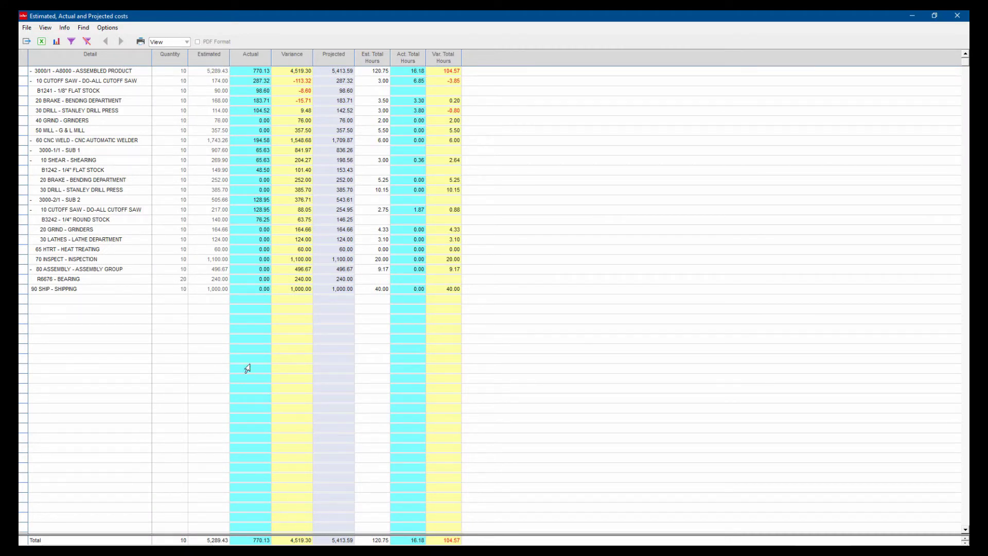
left_click(212, 61)
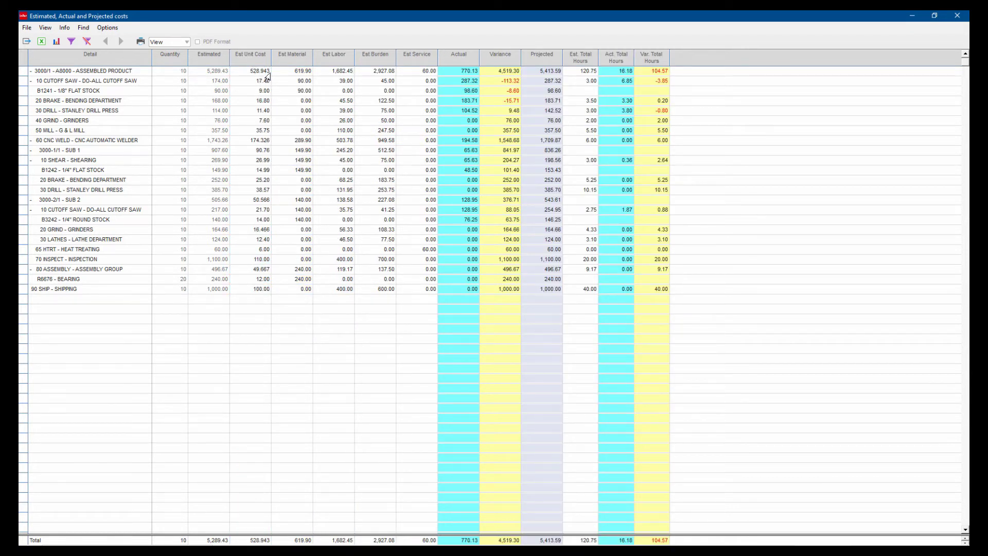
left_click(468, 60)
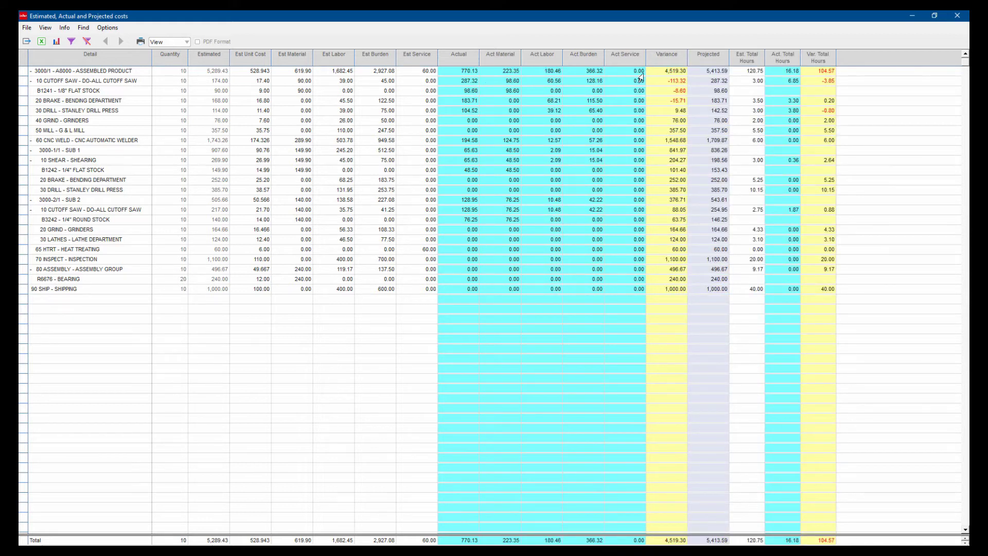
- Collapse the 10 CUTOFF SAW cost detail and select that row together with the 20 BRAKE row
double_click(674, 85)
left_click(673, 91, "shift")
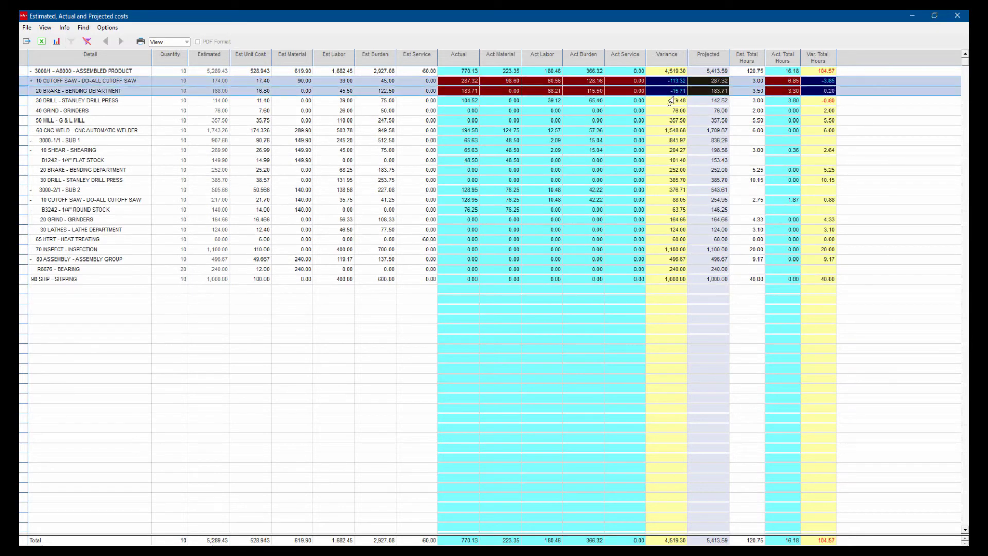
- Collapse the 60 CNC WELD cost detail and close the estimated, actual and projected cost comparison
double_click(638, 132)
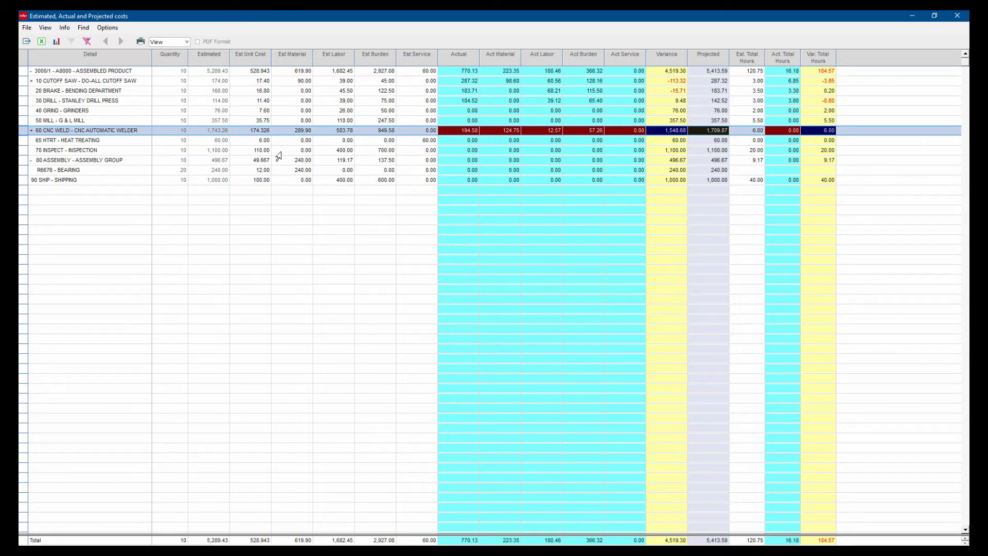
left_click(956, 16)
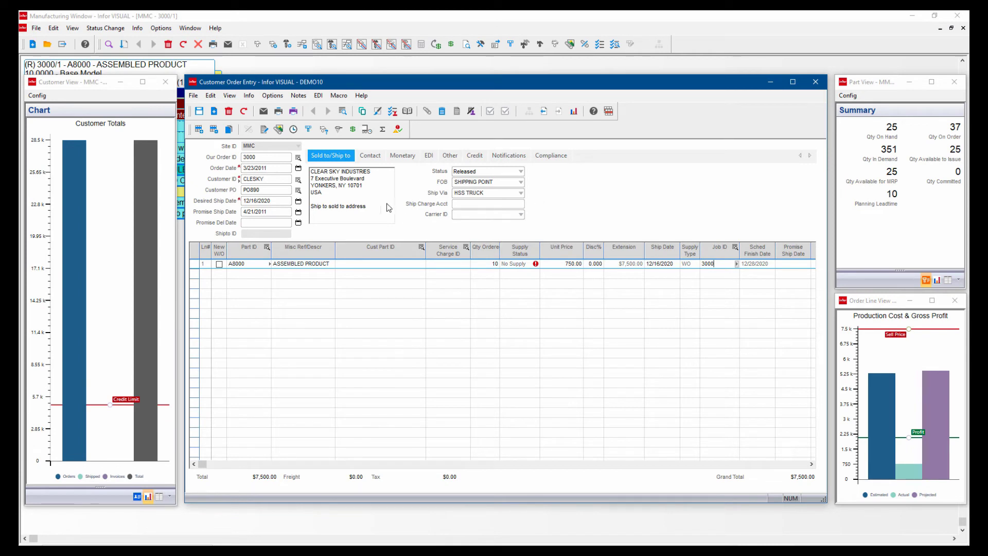
- View the document lifecycle of sales order 3000 from the customer order and close it
left_click(248, 96)
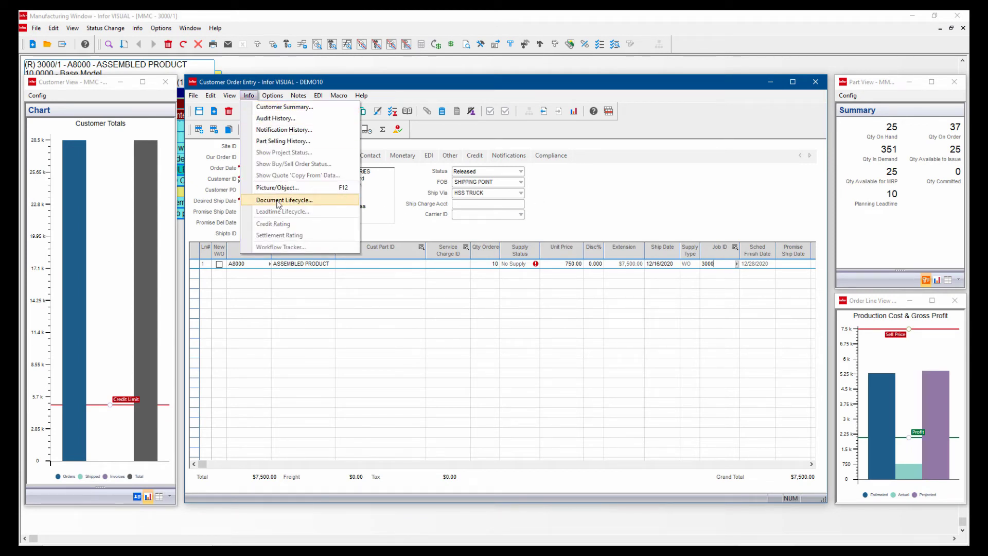
left_click(277, 202)
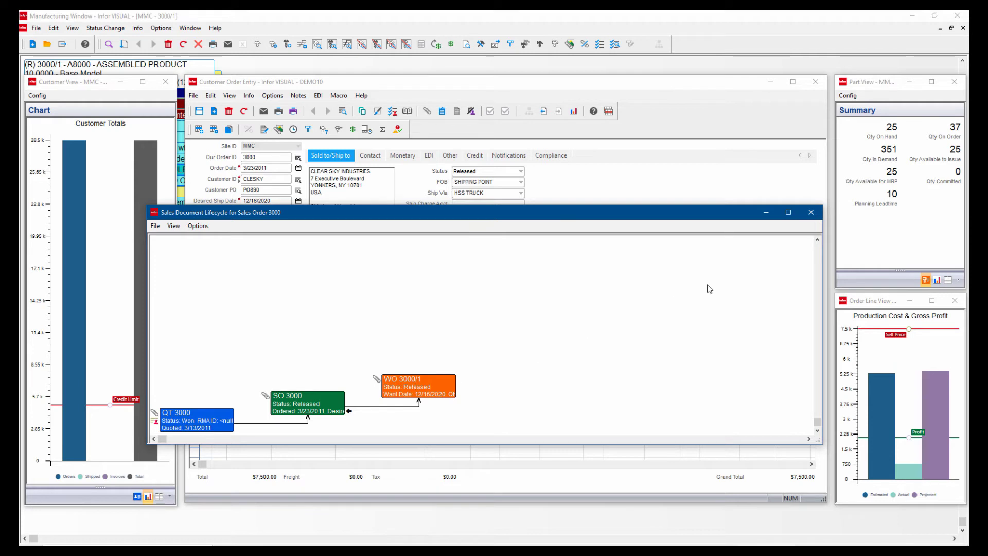
left_click(811, 213)
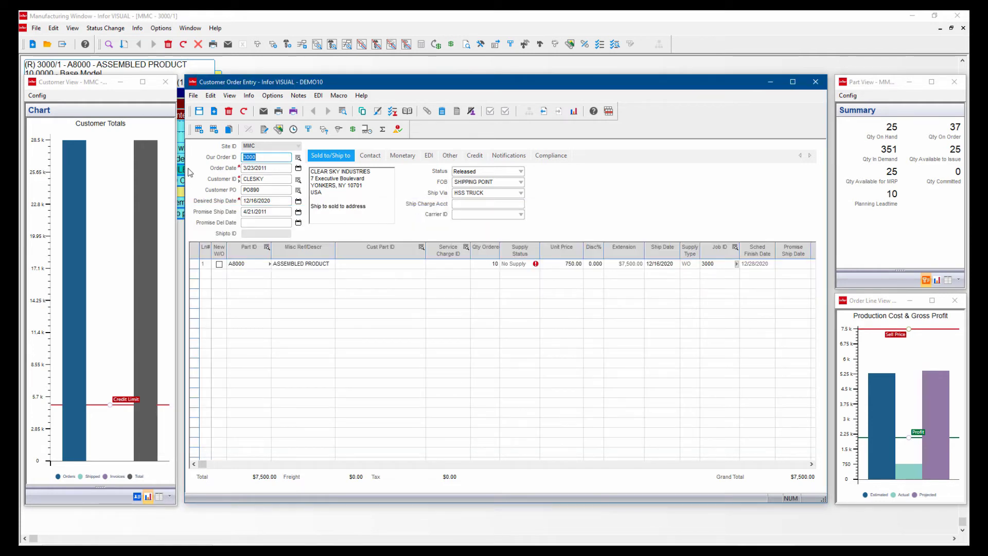
- Load customer order 02008, view its document lifecycle from quote to payments, and close the diagram
type("02008")
key("Return")
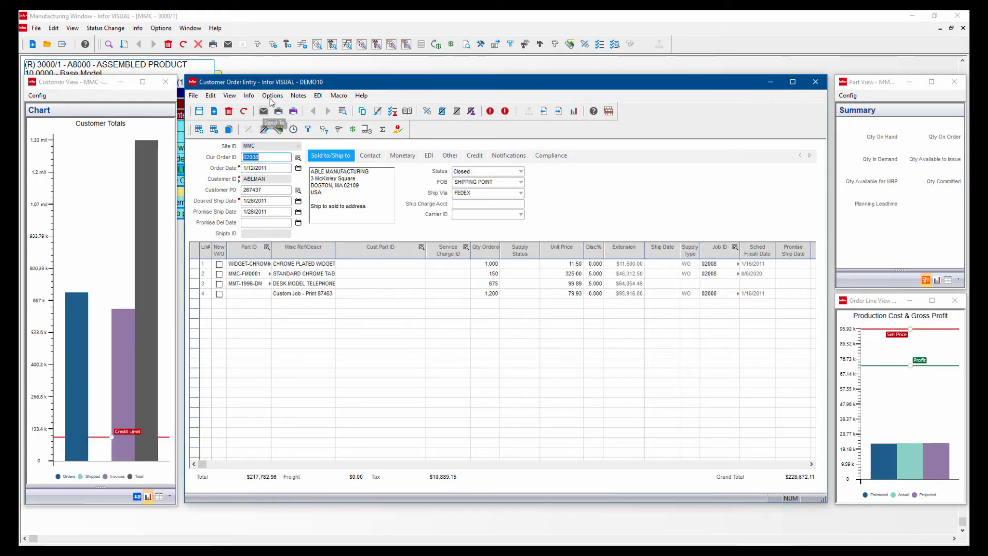
left_click(249, 96)
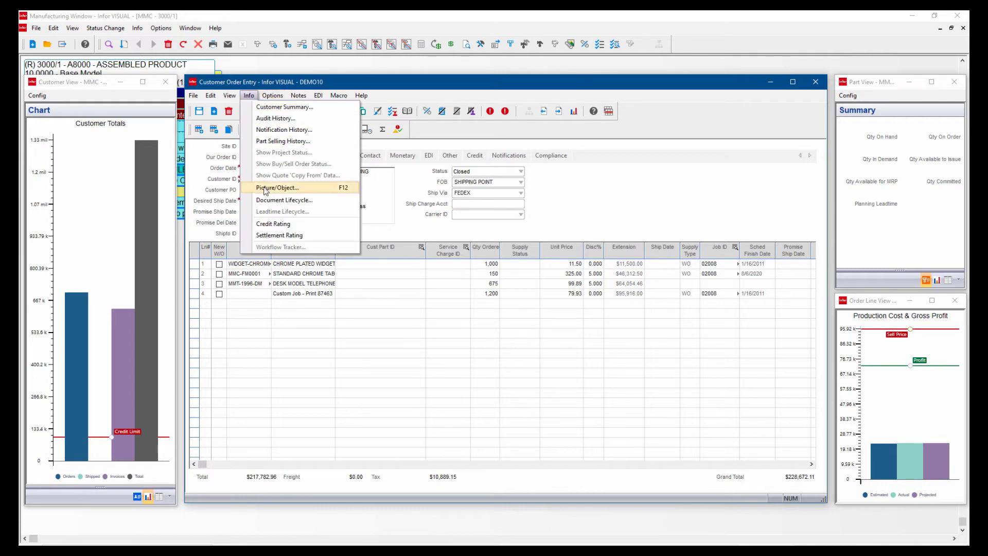
left_click(284, 201)
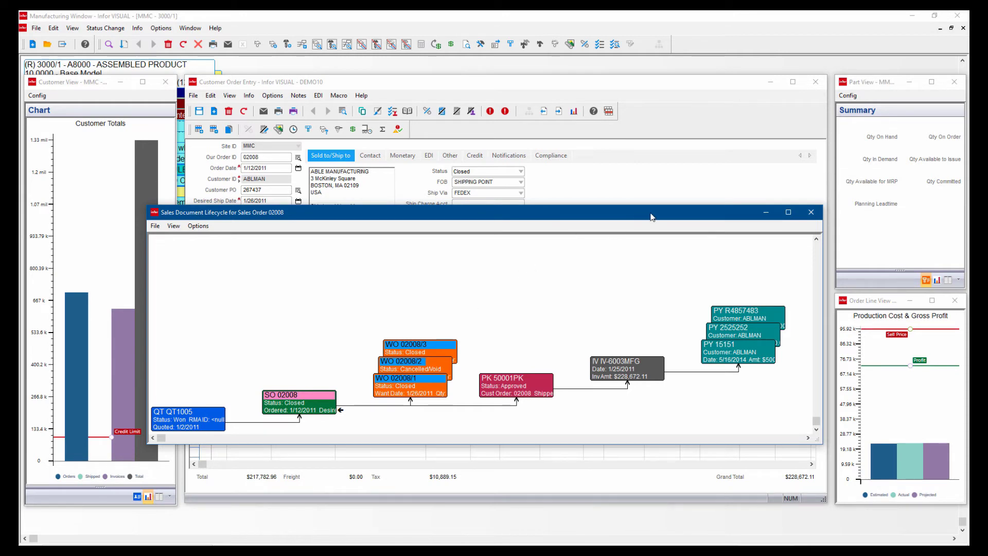
left_click(811, 212)
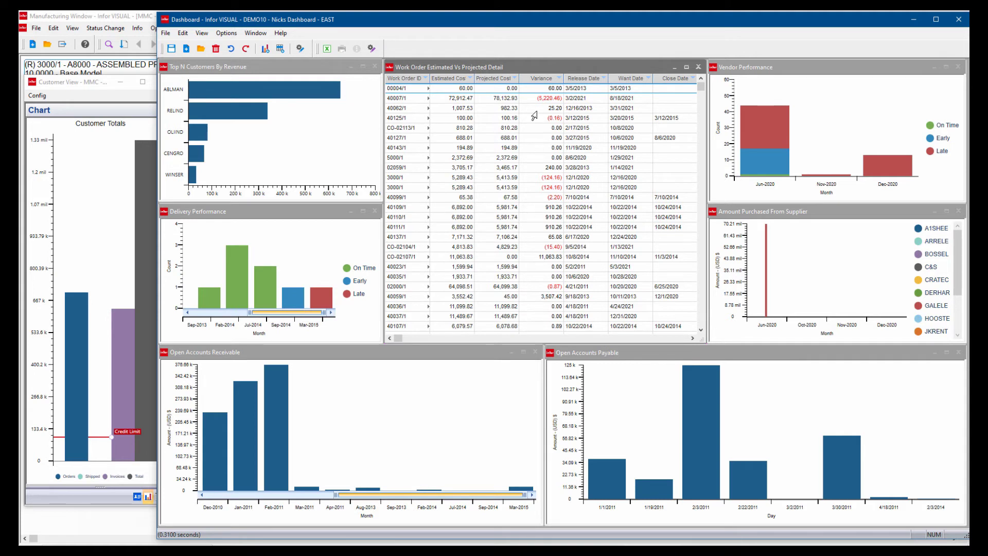
- Sort the dashboard's Work Order Estimated Vs Projected Detail grid by variance in both directions, and limit its status filter to Released
left_click(546, 81)
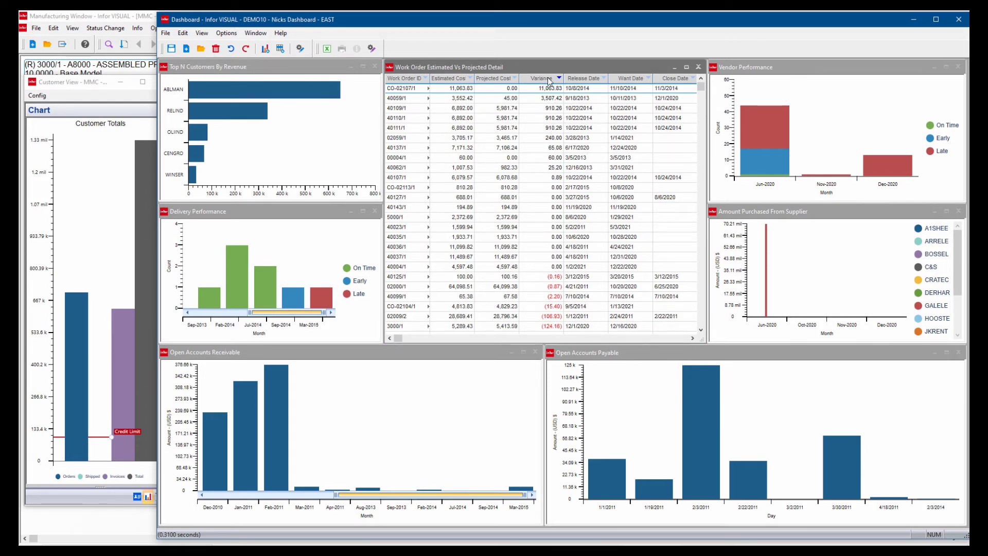
left_click(547, 77)
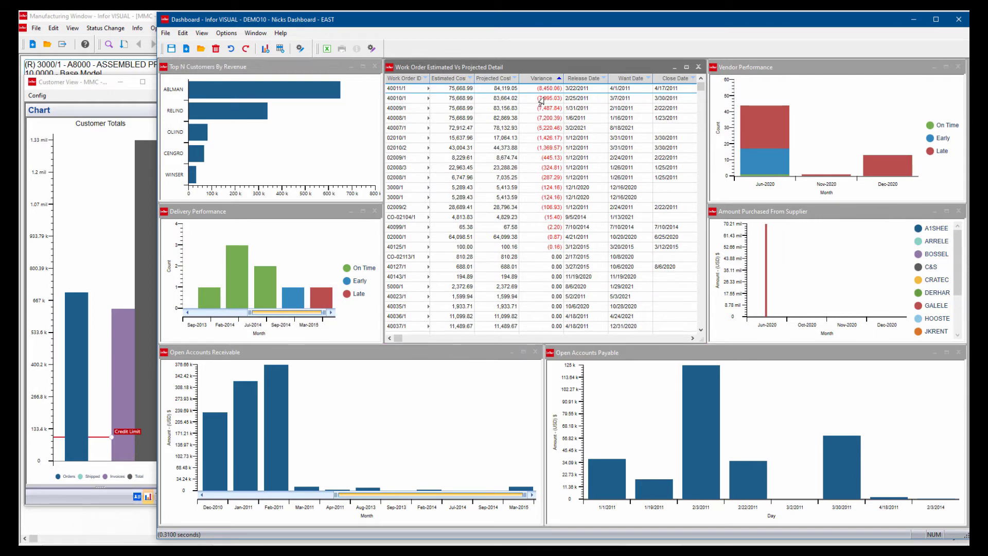
left_click(371, 48)
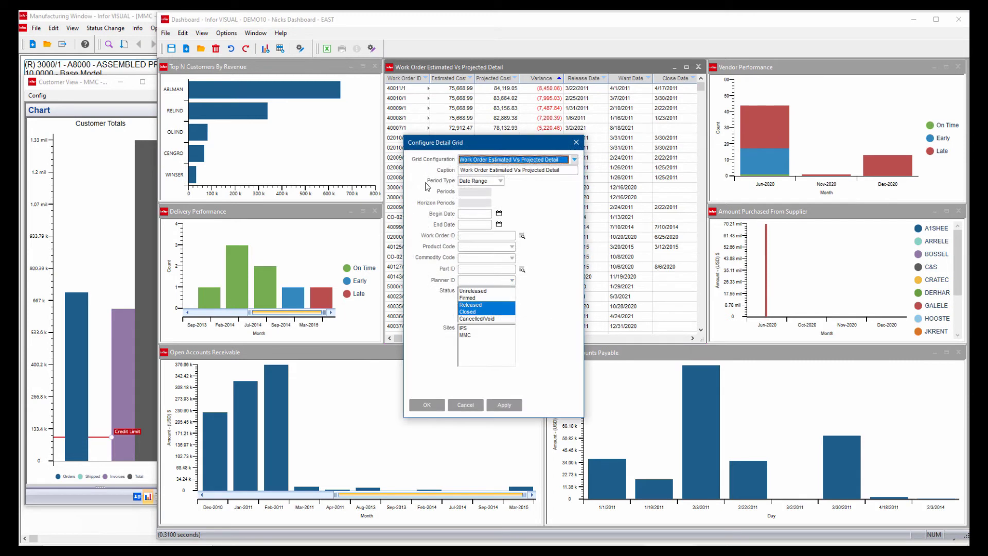
left_click(472, 312)
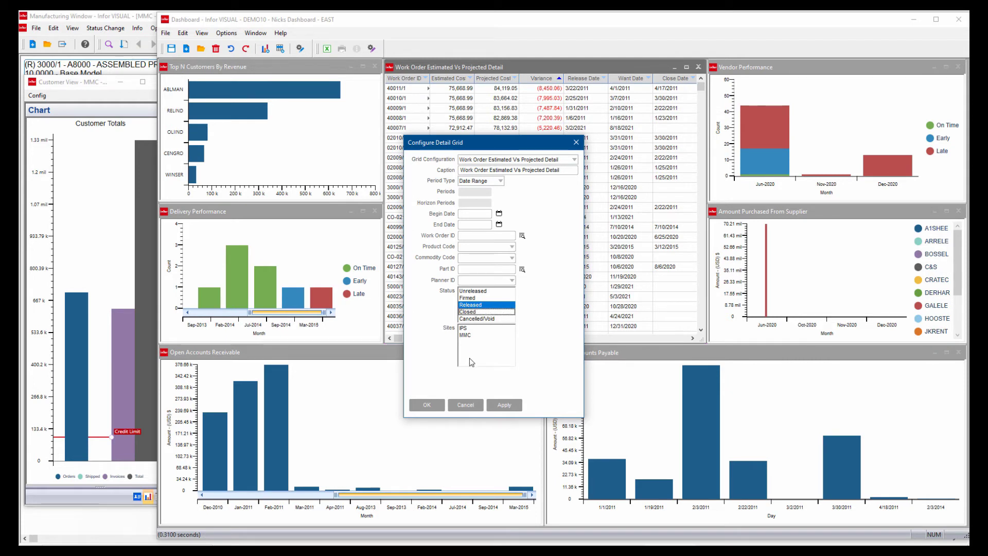
left_click(433, 410)
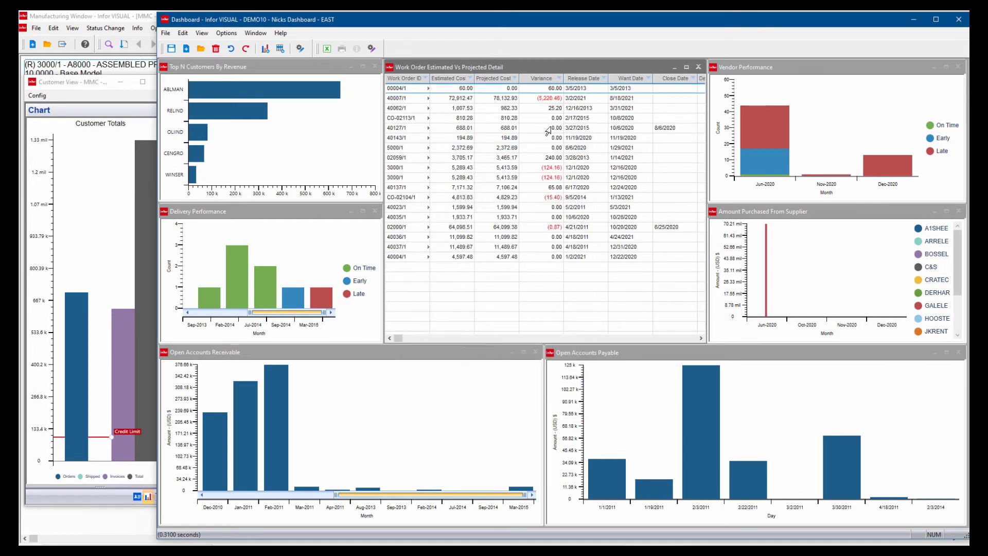
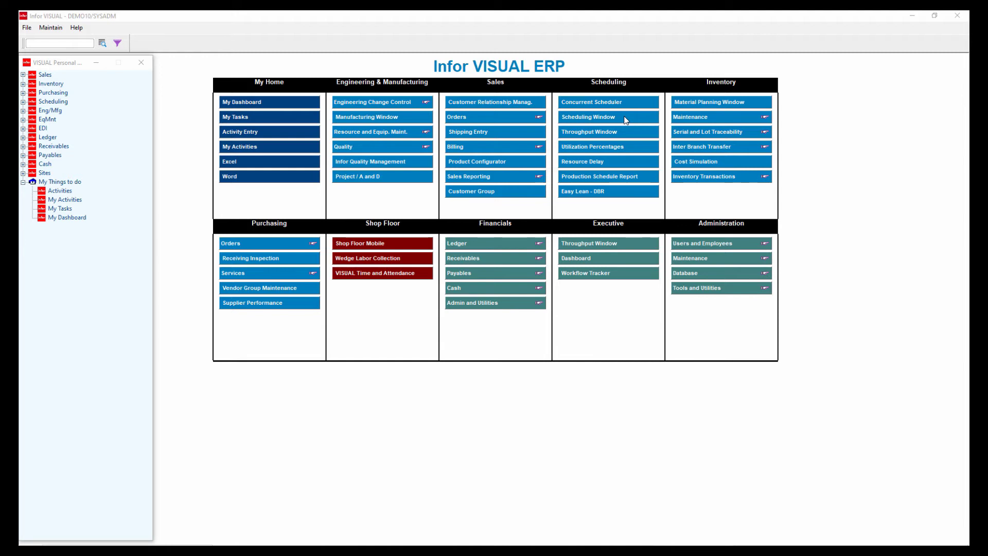
- Open the Scheduling Window and add the SANDBOX schedule to the current window alongside STANDARD
left_click(626, 120)
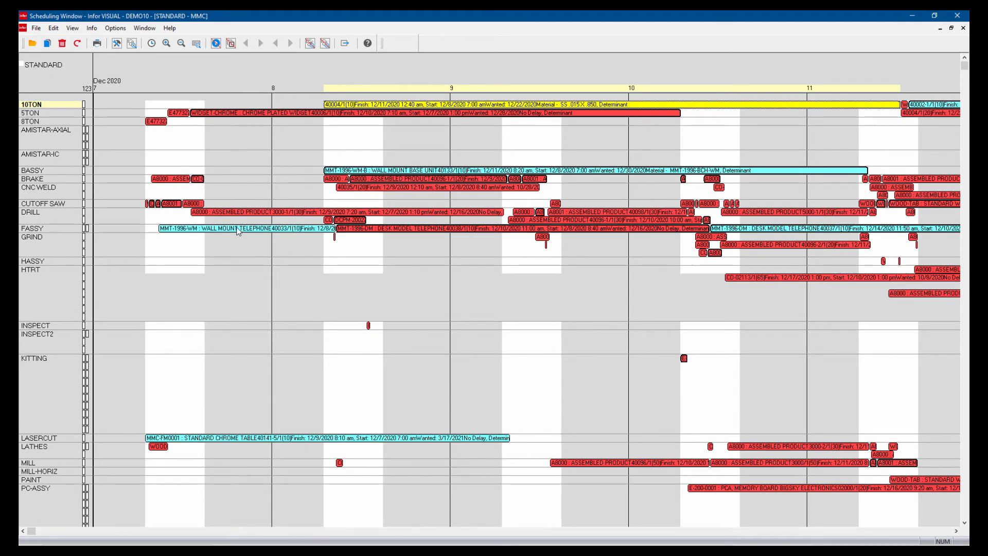
left_click(32, 44)
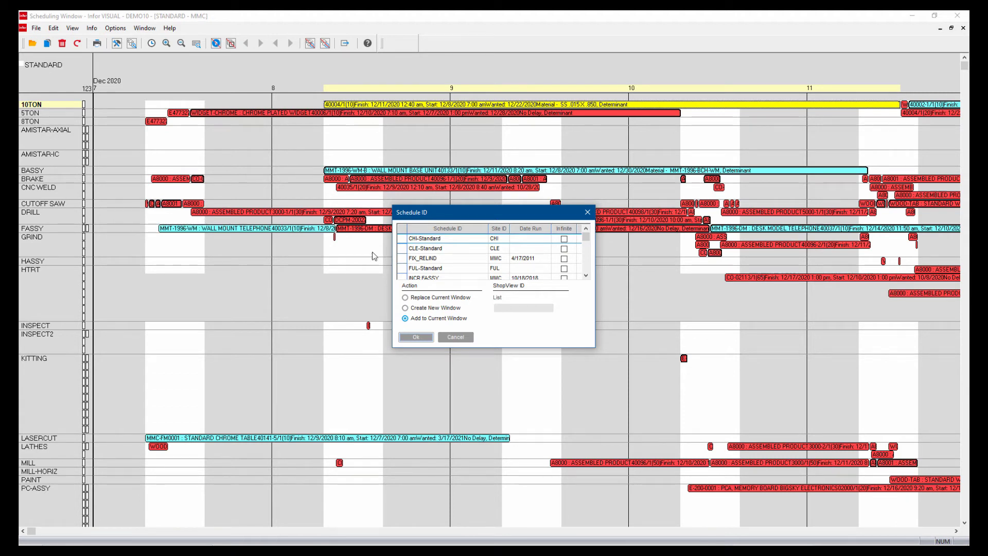
left_click(585, 275)
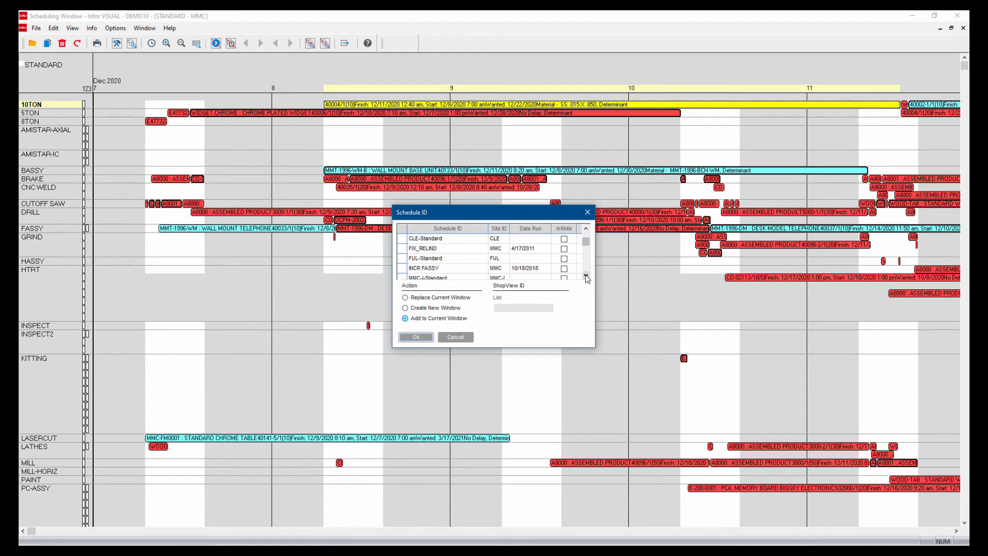
left_click(585, 275)
left_click(585, 276)
left_click(585, 275)
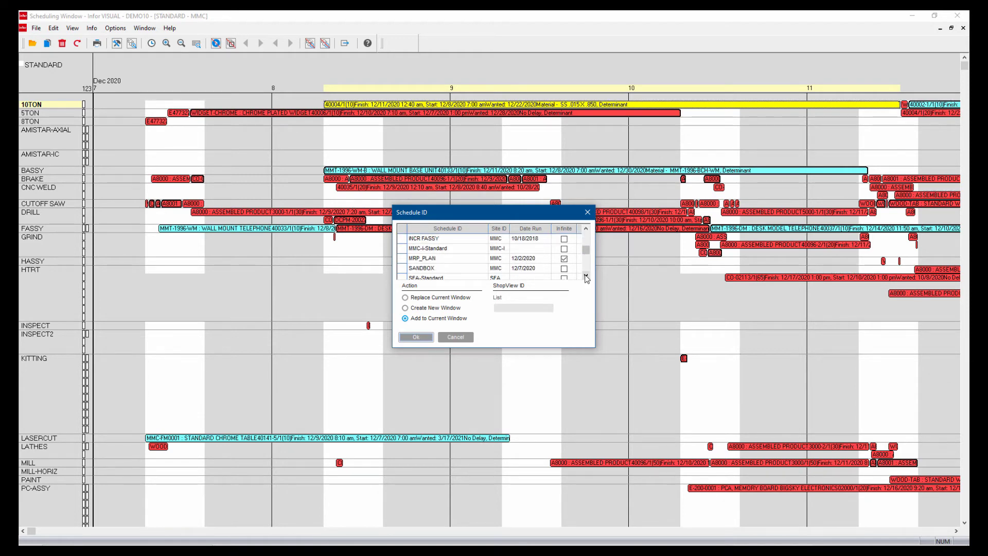
left_click(412, 268)
left_click(417, 336)
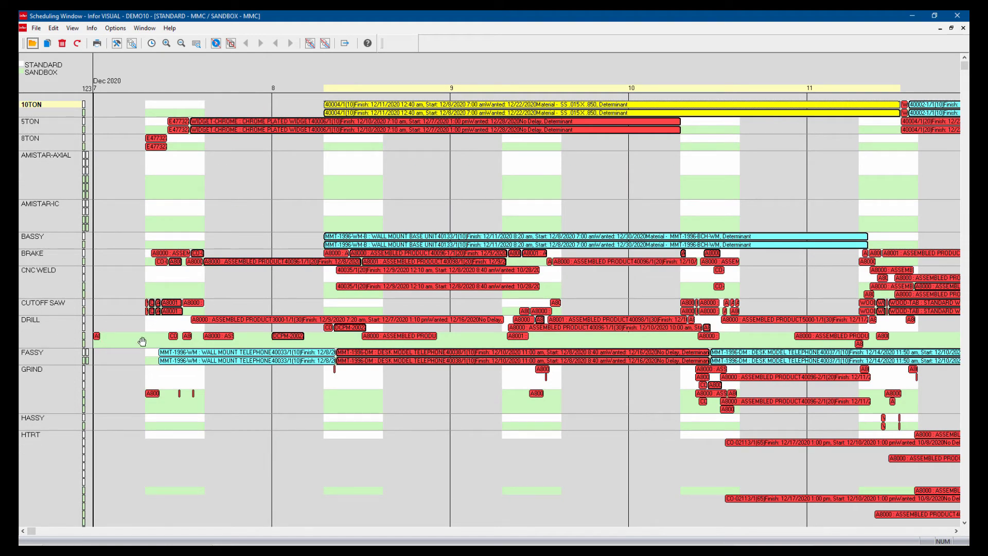
- Highlight the earliest DRILL operation on the SANDBOX schedule to compare it with STANDARD, and close the Scheduling Window
left_click(97, 337)
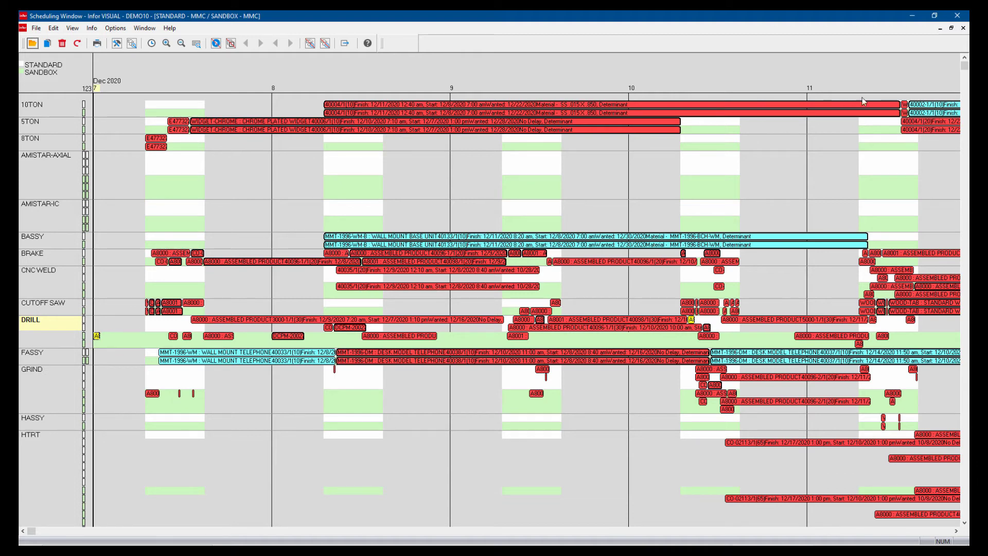
left_click(957, 16)
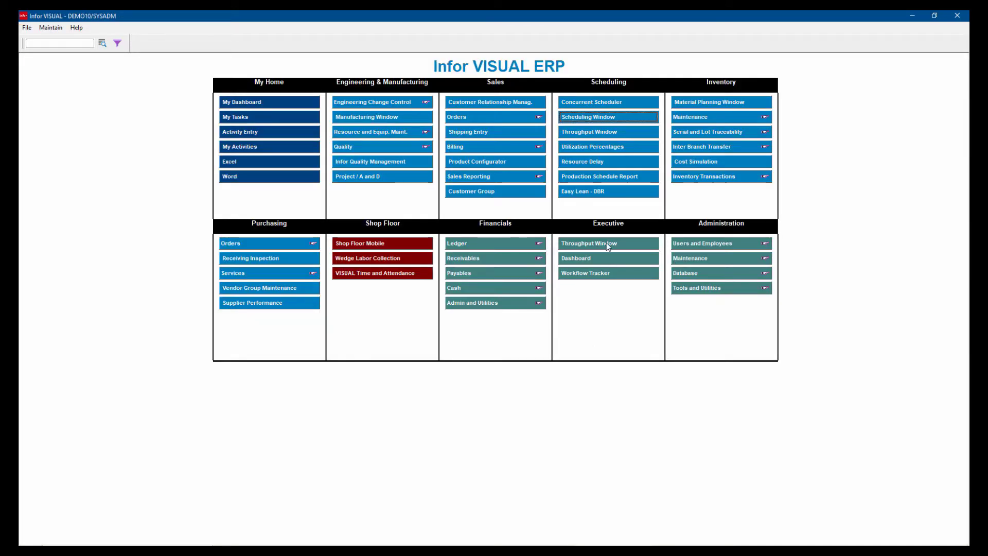
- Open the Throughput Window's Customer Service Impact inquiry and graph the SANDBOX and STANDARD schedules together
left_click(595, 133)
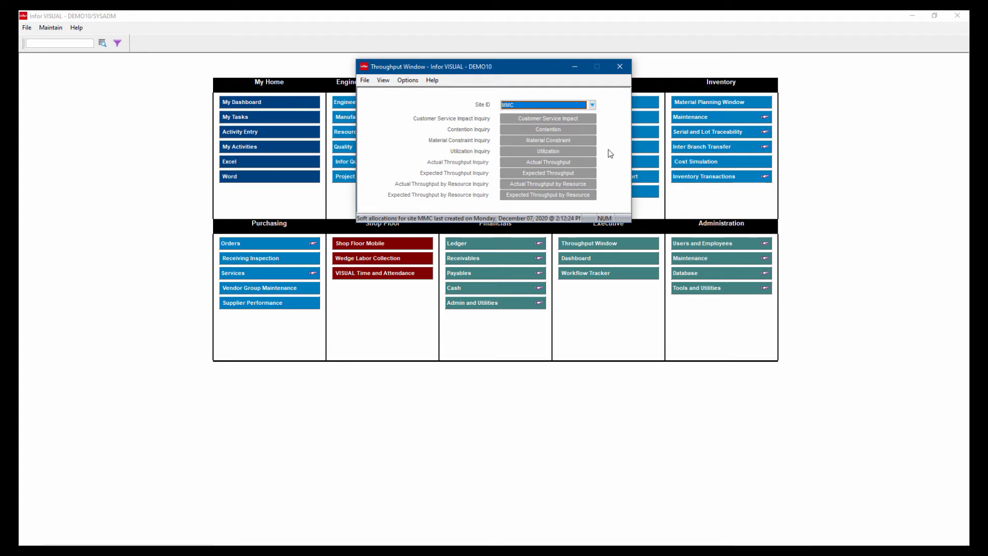
left_click(558, 119)
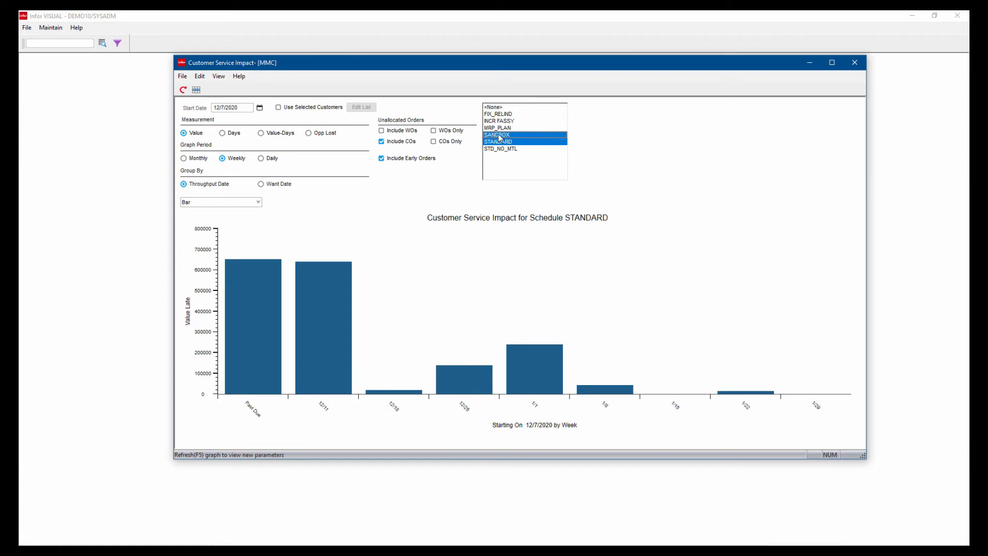
left_click(183, 90)
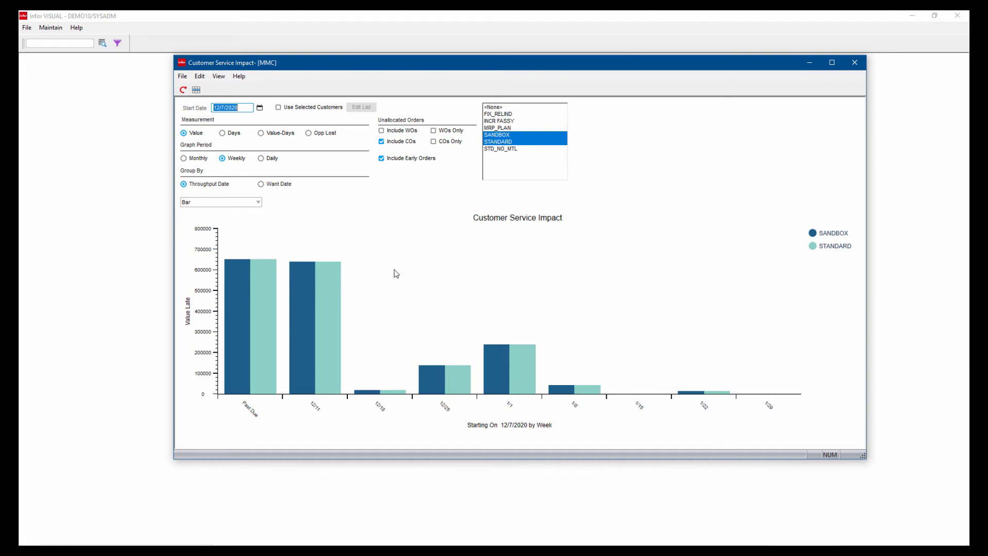
- Limit the customer service impact graph to STANDARD, view the order details for the week of 12/25, and close them
left_click(500, 135)
left_click(183, 91)
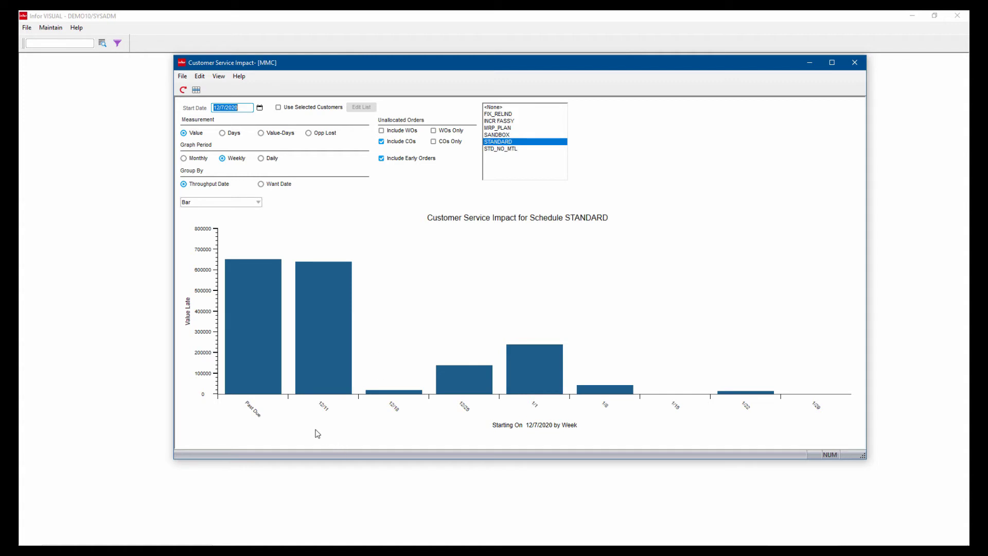
double_click(459, 390)
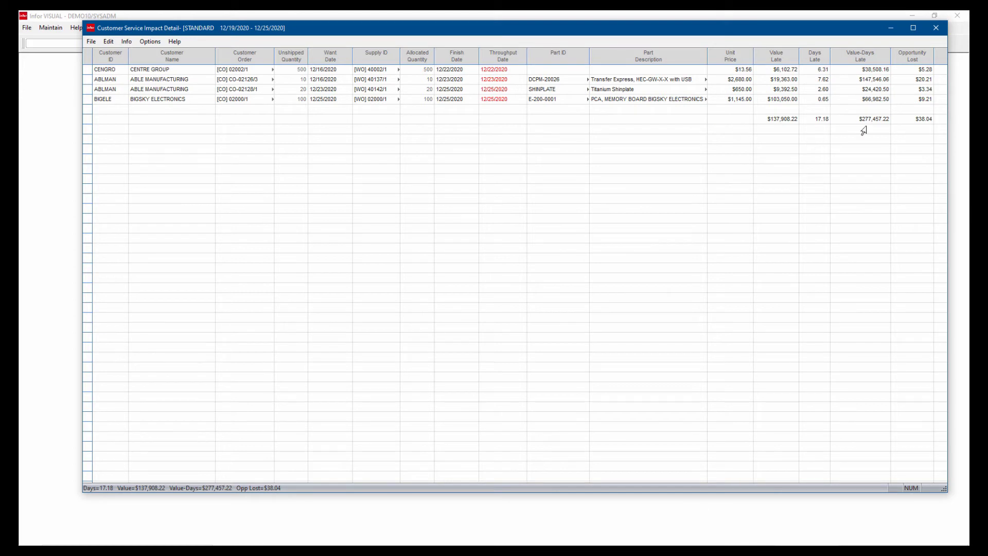
left_click(935, 28)
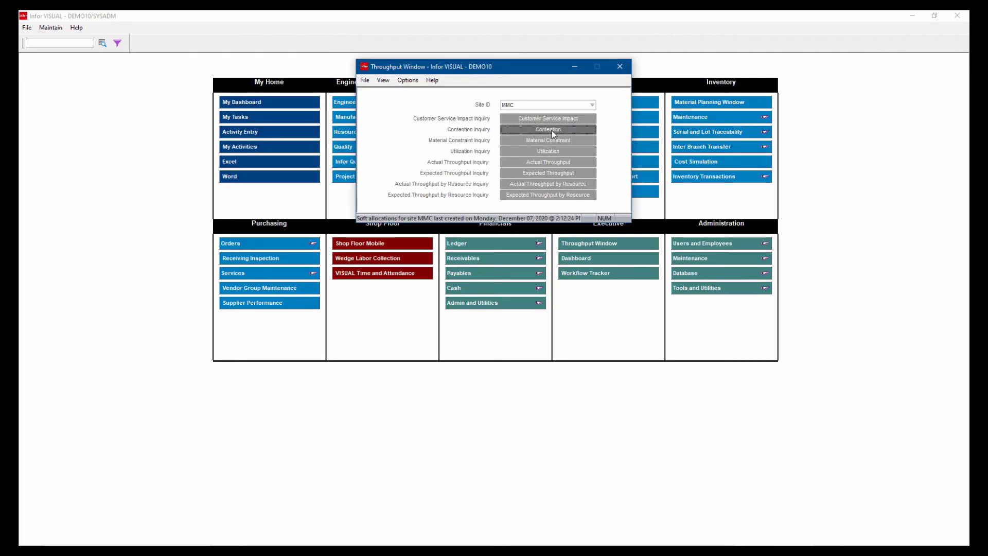
- Open the Contention inquiry for the STANDARD schedule, view the BRAKE resource's occurrences, and check the schedule choices
left_click(551, 131)
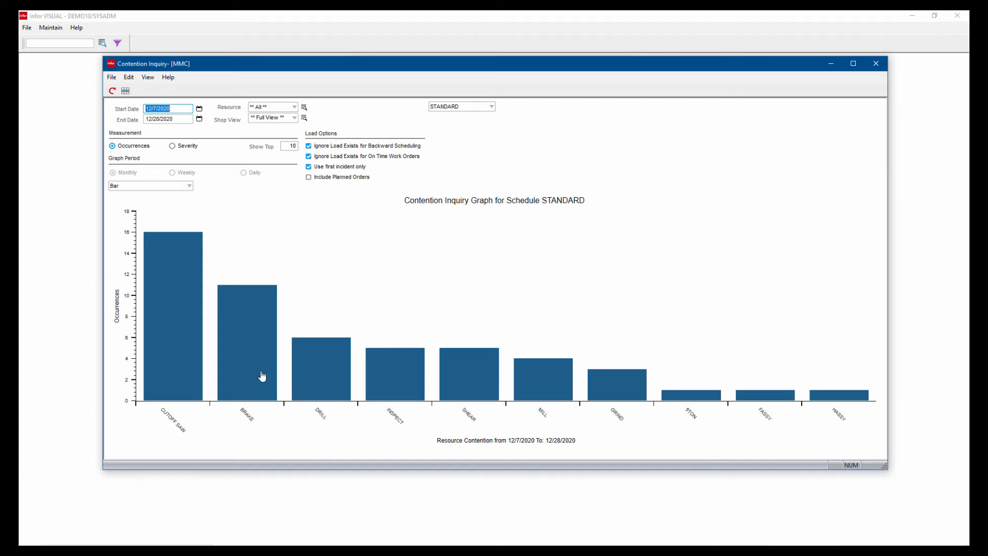
double_click(253, 346)
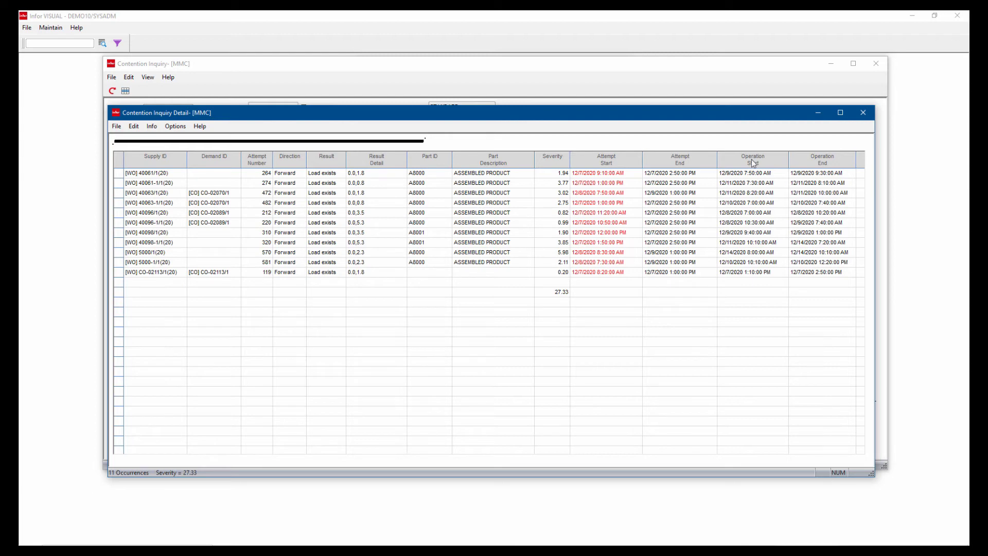
left_click(862, 114)
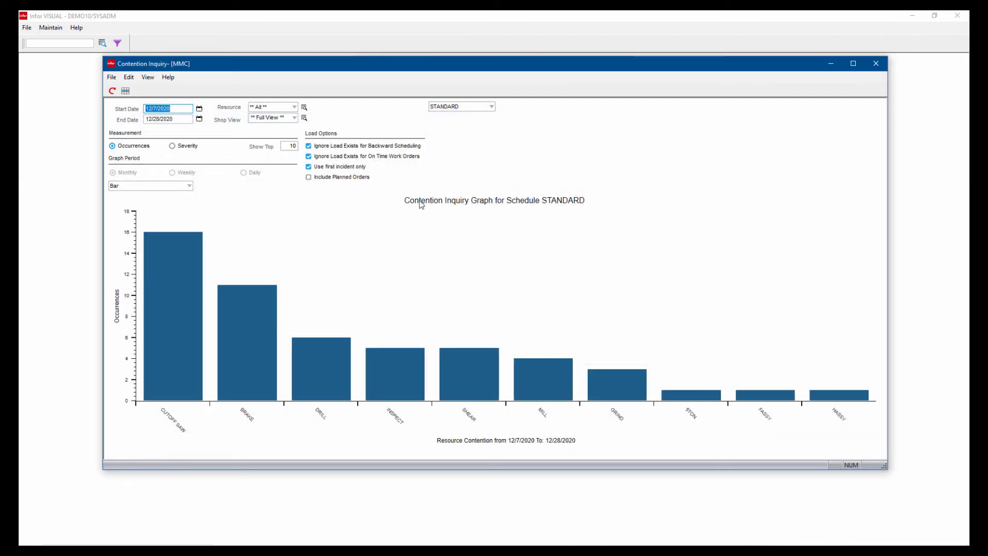
left_click(491, 107)
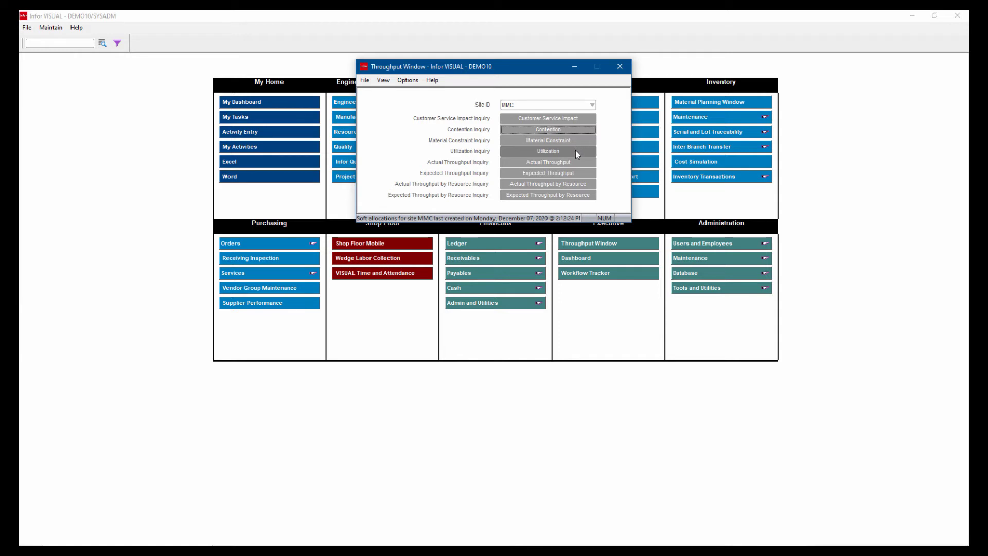
- Open the Utilization inquiry for the STANDARD schedule, view the TEST resource's daily load and capacity, and close the detail
left_click(553, 152)
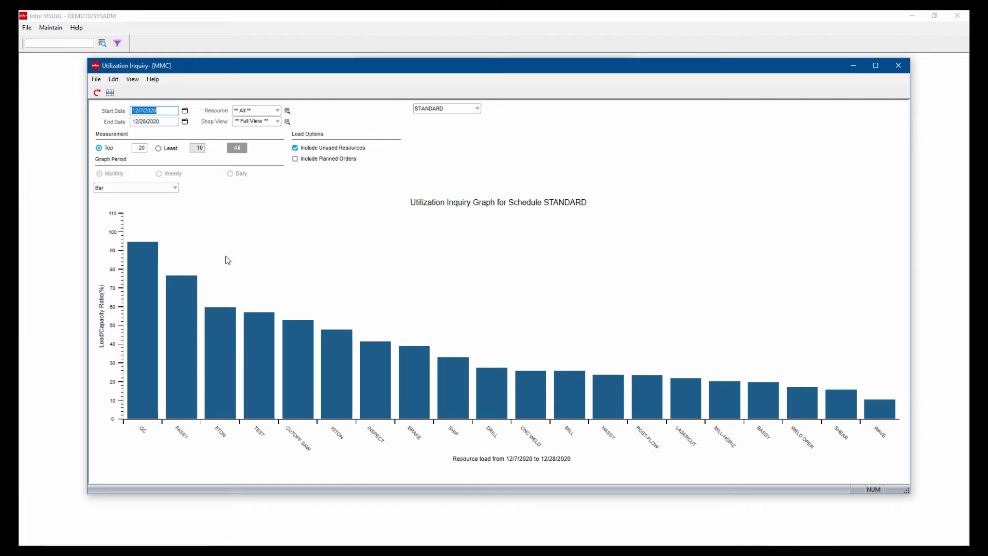
mouse_move(152, 255)
double_click(265, 348)
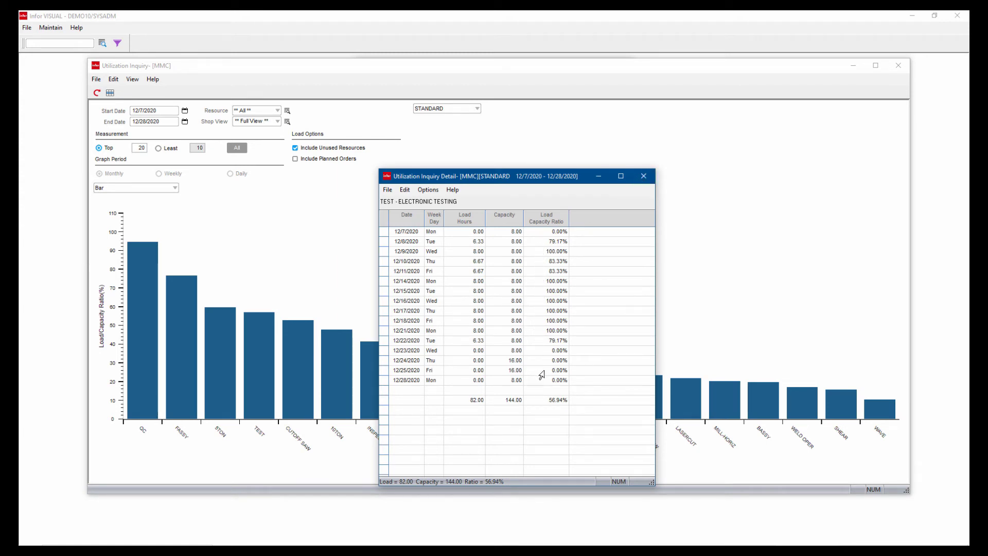
left_click(643, 176)
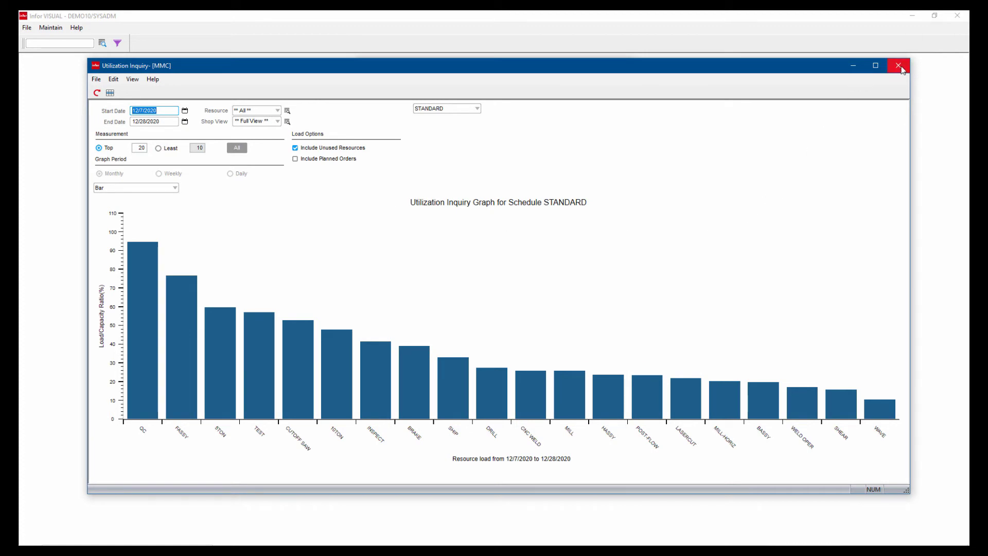
- Open the Expected Throughput inquiry for the STANDARD schedule, view the order details for the week of 12/25, and close the Throughput Window
left_click(899, 67)
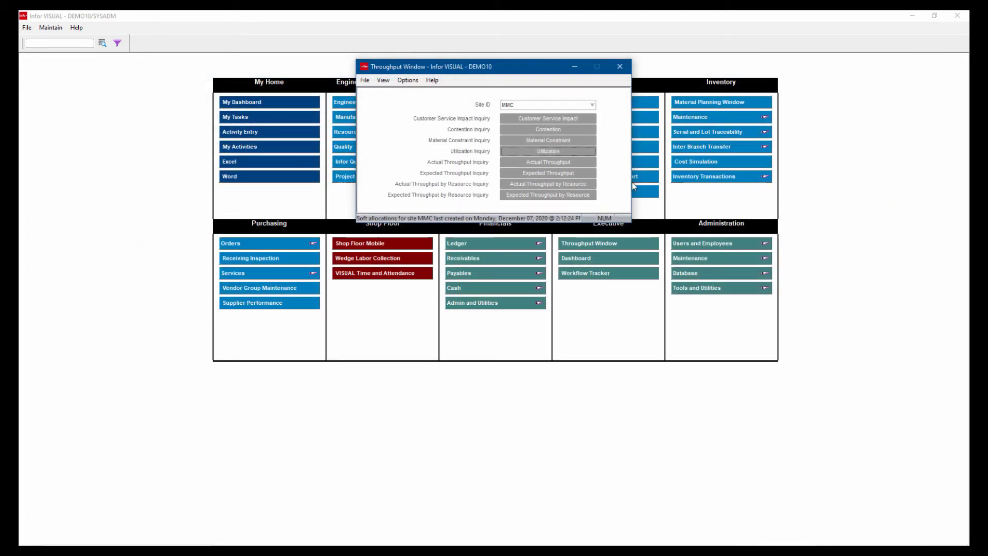
left_click(560, 173)
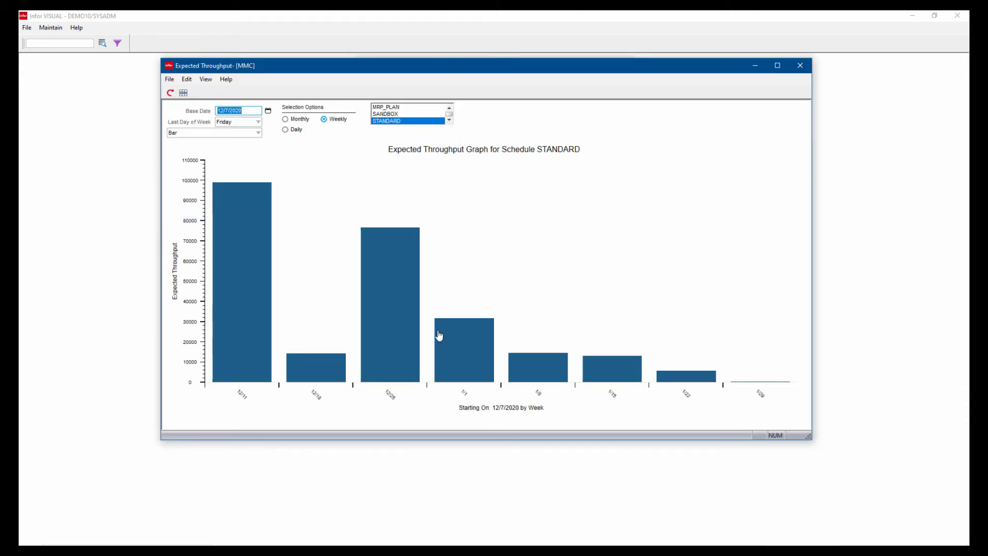
double_click(406, 303)
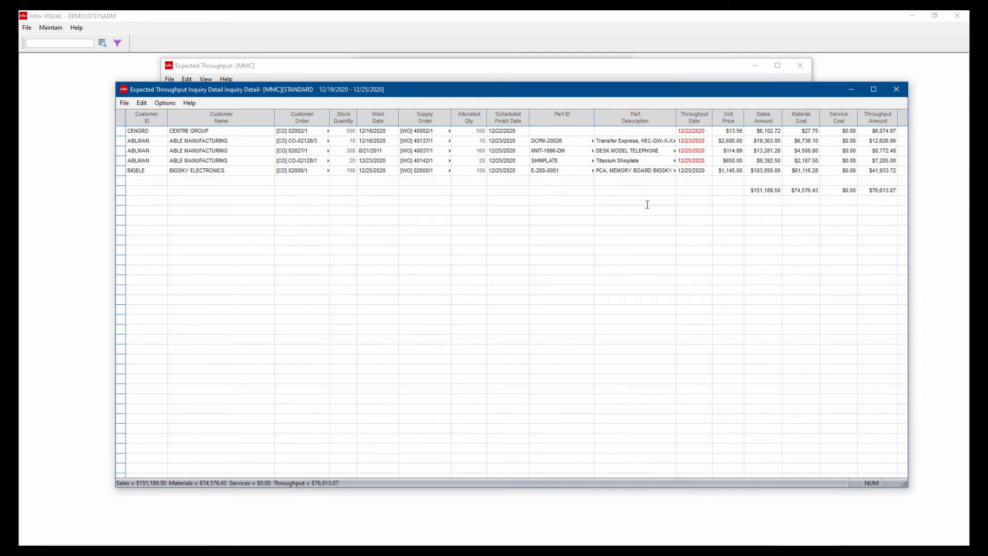
left_click(896, 89)
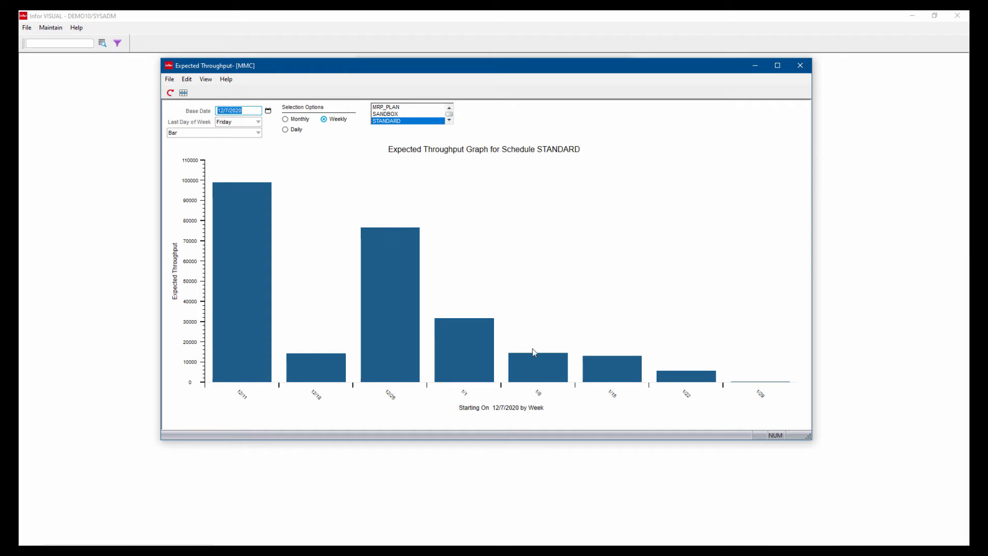
key("alt+F4")
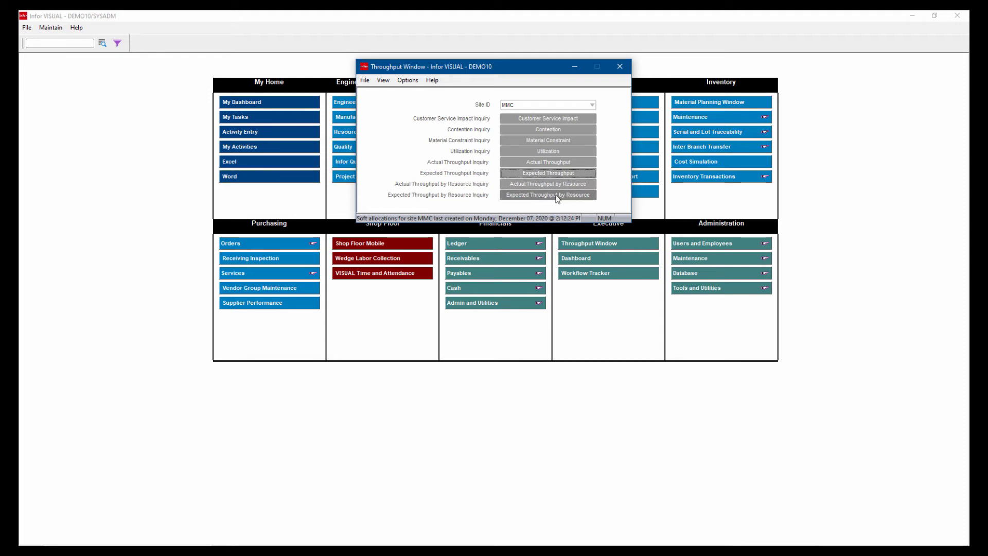
left_click(621, 68)
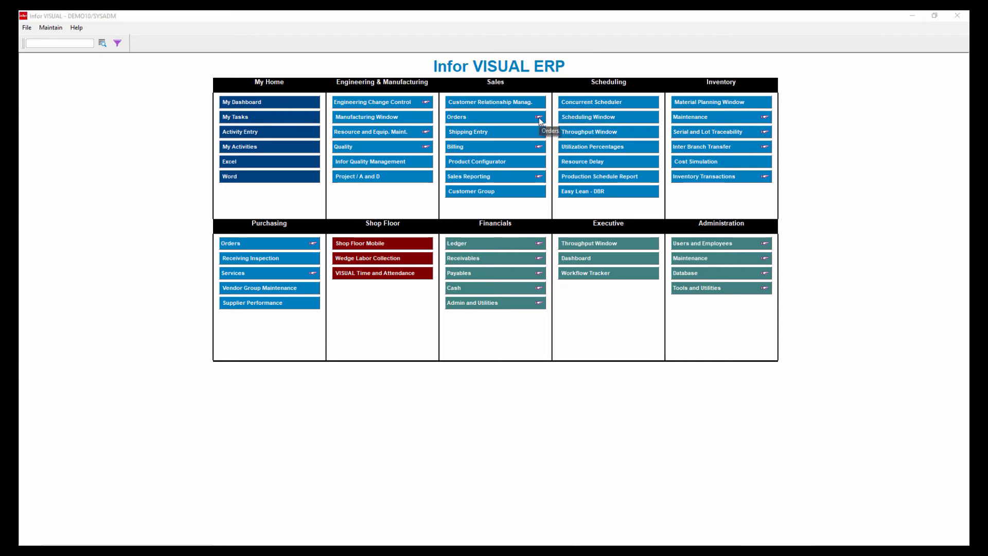
- Start a customer order in Customer Order Entry with a line for part A8000, quantity 10, ship date 1/31/2021
left_click(538, 117)
left_click(571, 126)
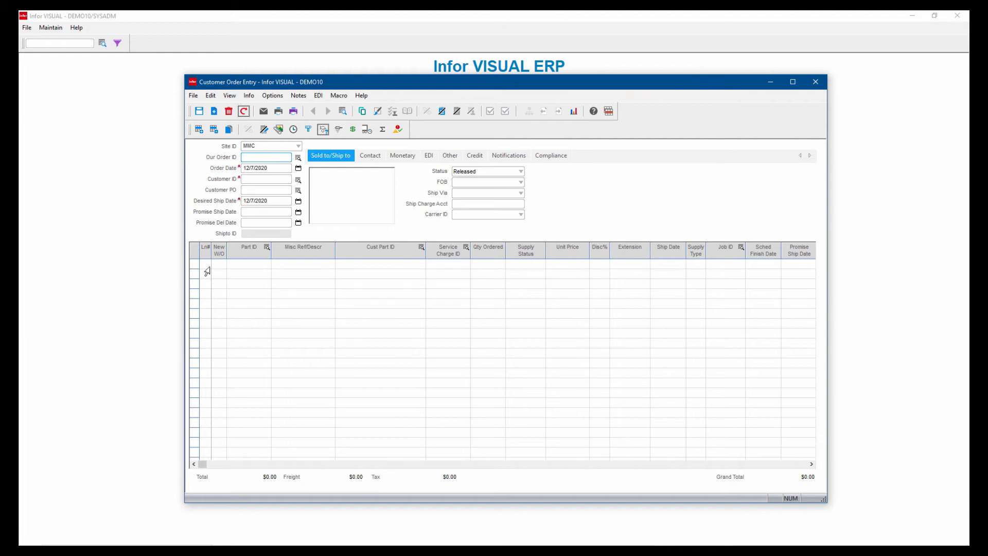
left_click(221, 265)
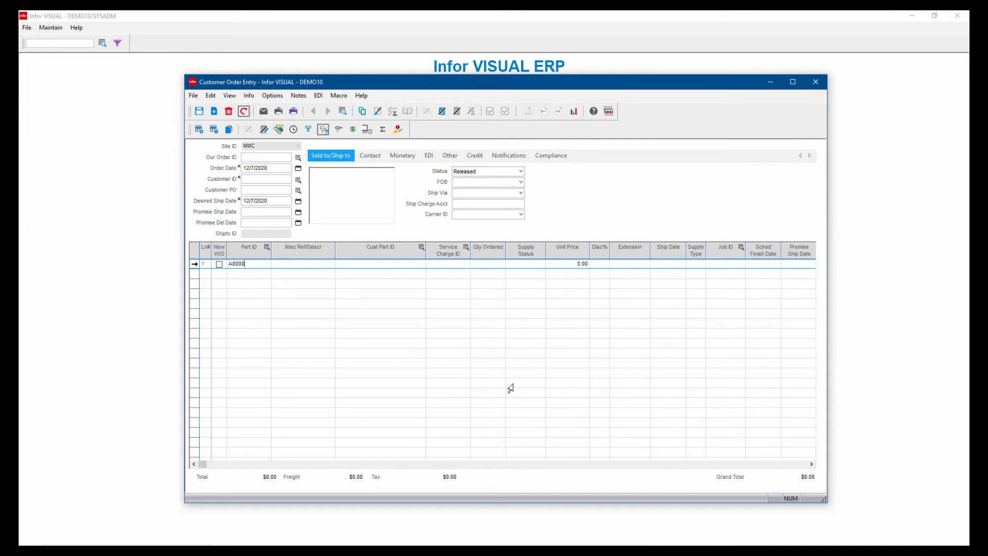
key("Tab")
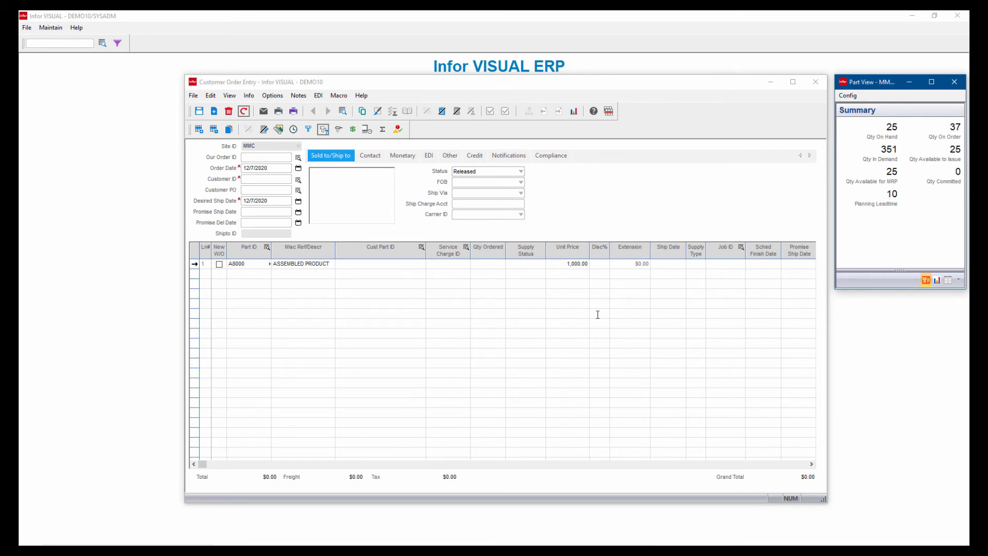
left_click(421, 270)
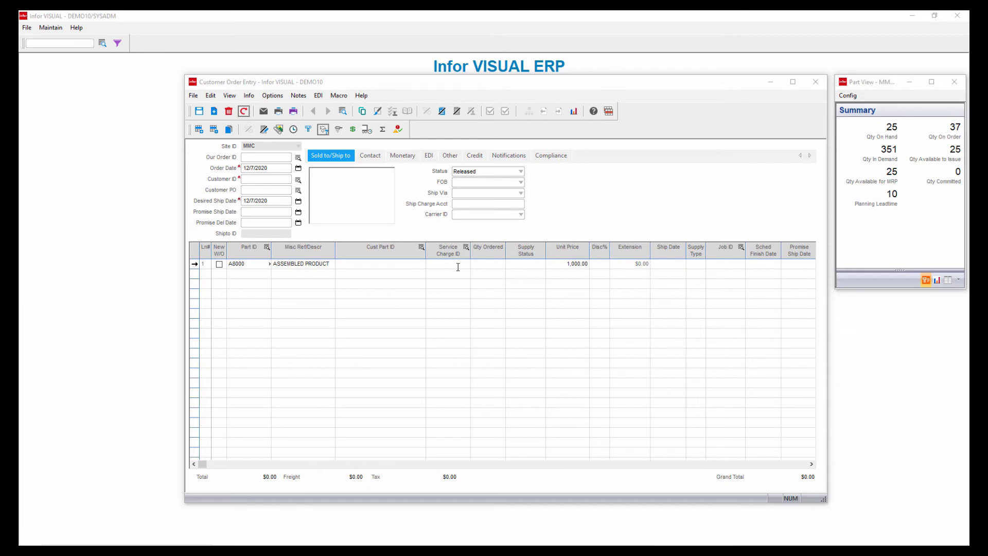
left_click(484, 265)
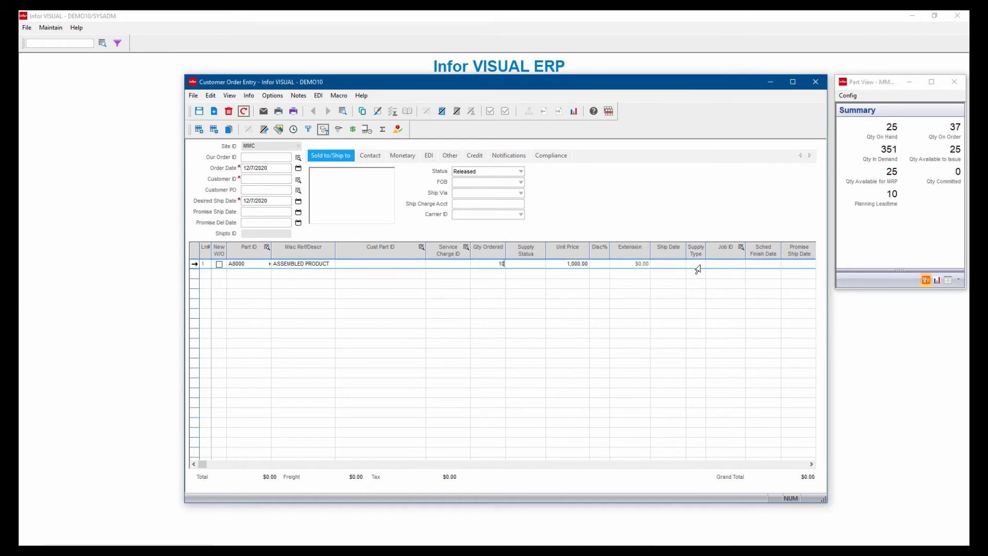
key("Tab")
key("Tab")
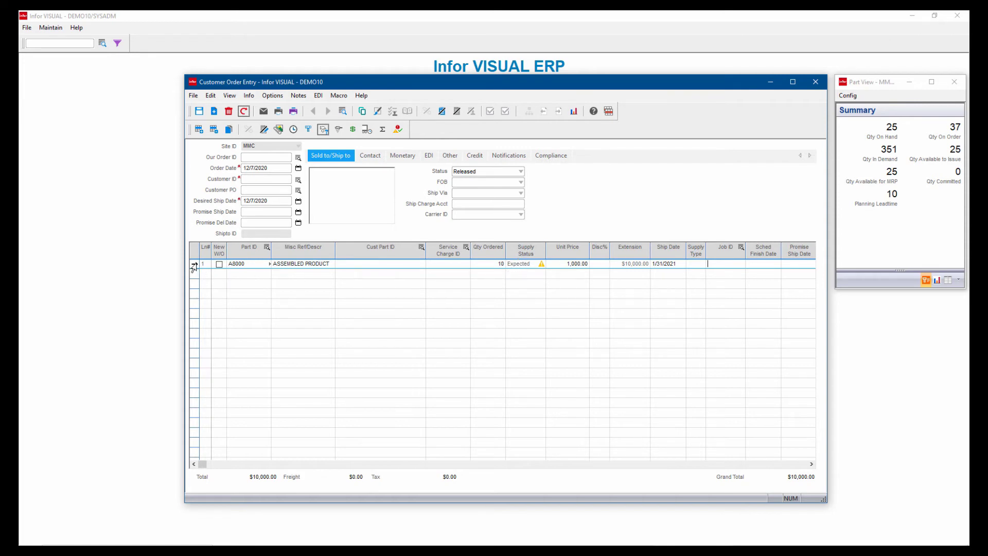
- Check availability for the A8000 order line against the STANDARD schedule, including material availability, and run the schedule
left_click(194, 265)
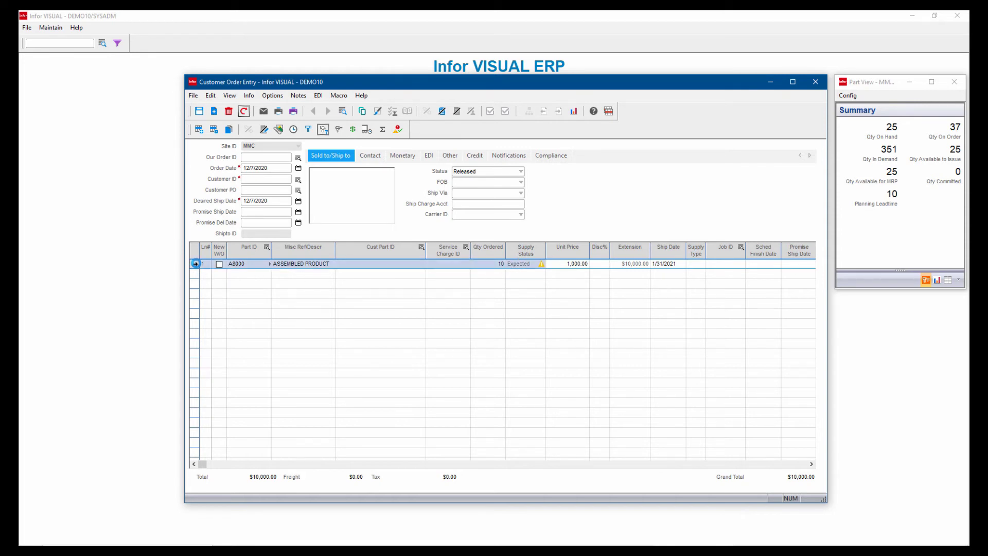
left_click(324, 129)
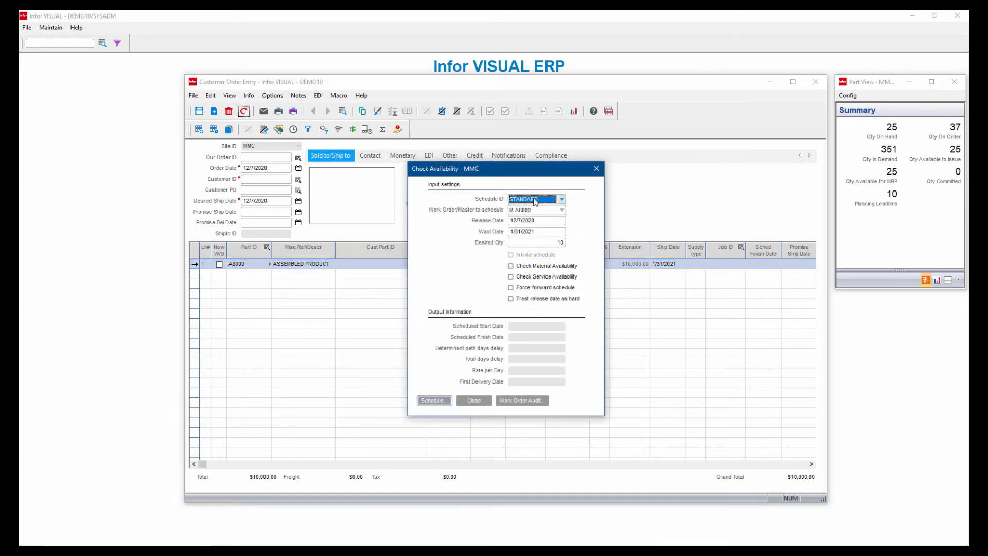
left_click(511, 266)
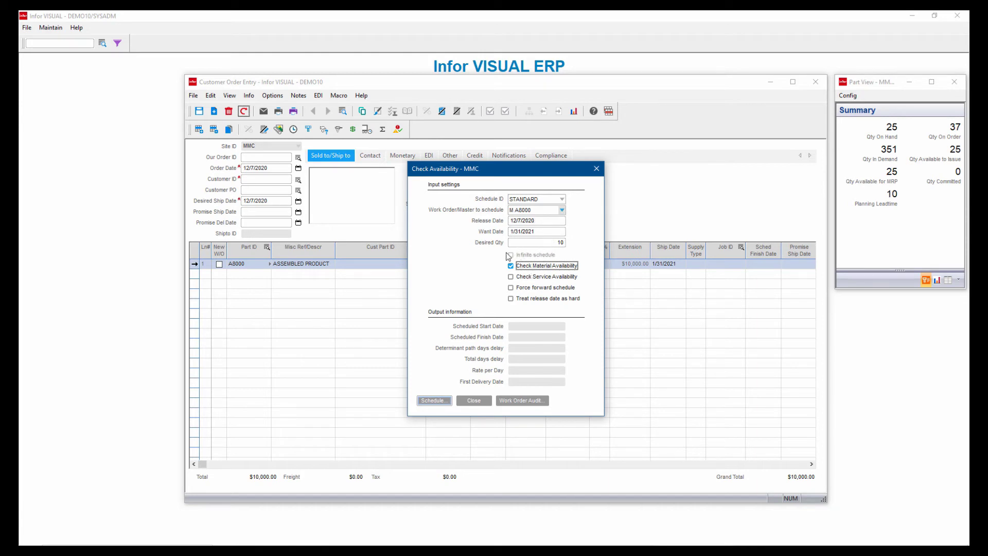
left_click(443, 401)
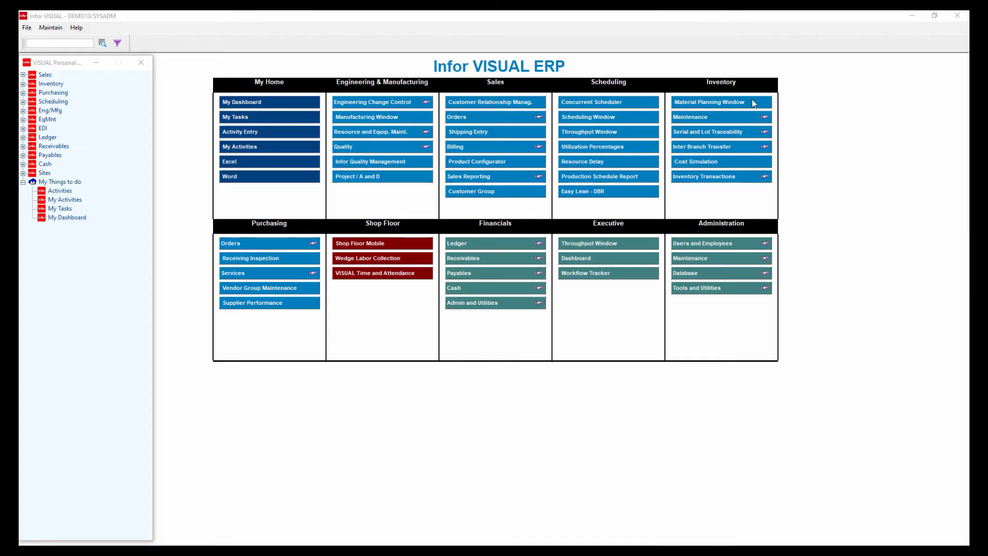
- Open the Material Planning Window and search for purchased parts with planned orders releasing within 5 days
left_click(751, 103)
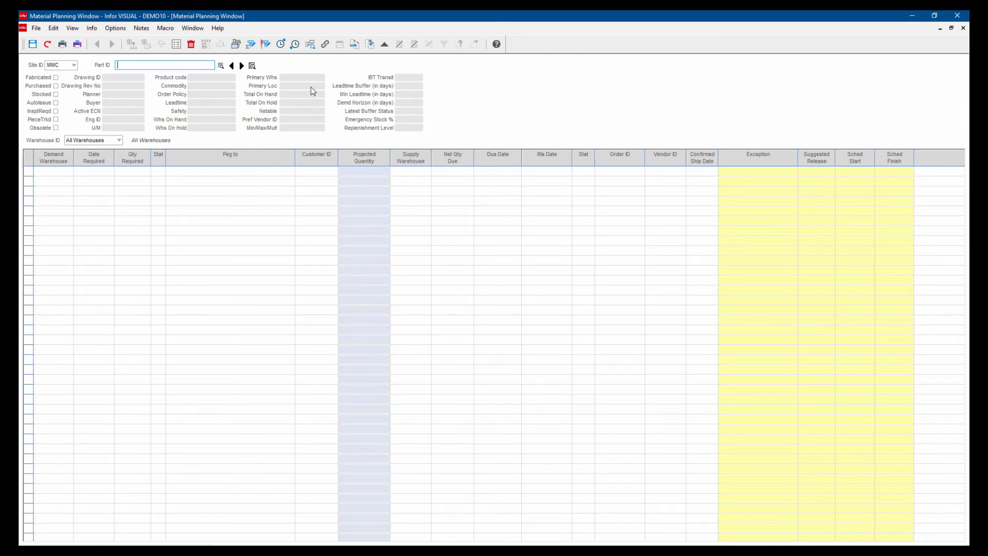
left_click(253, 66)
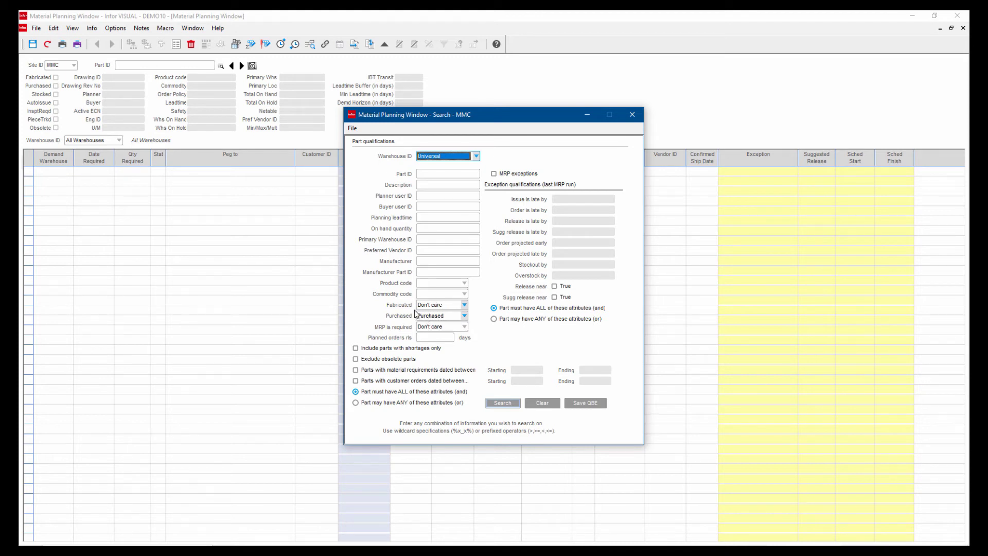
left_click(431, 337)
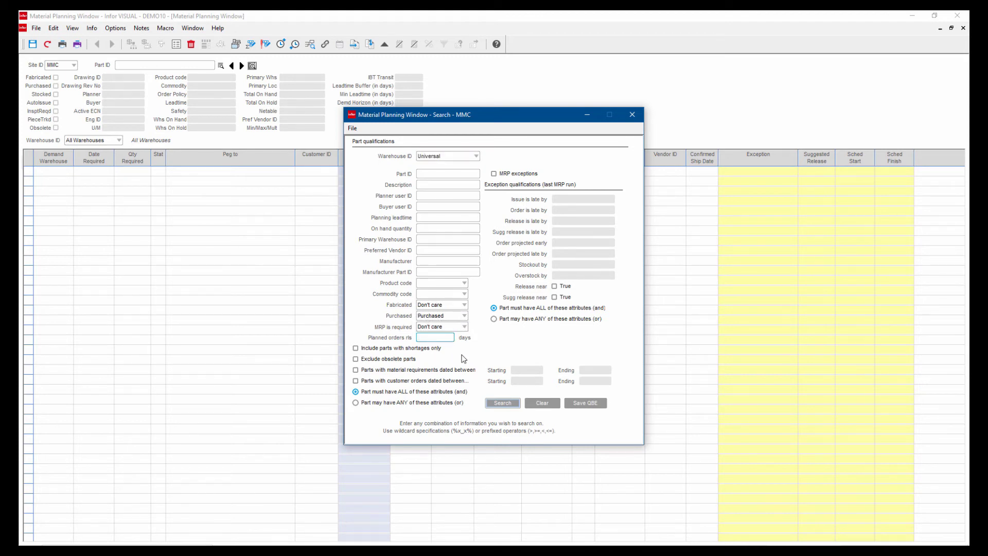
type("5")
left_click(502, 403)
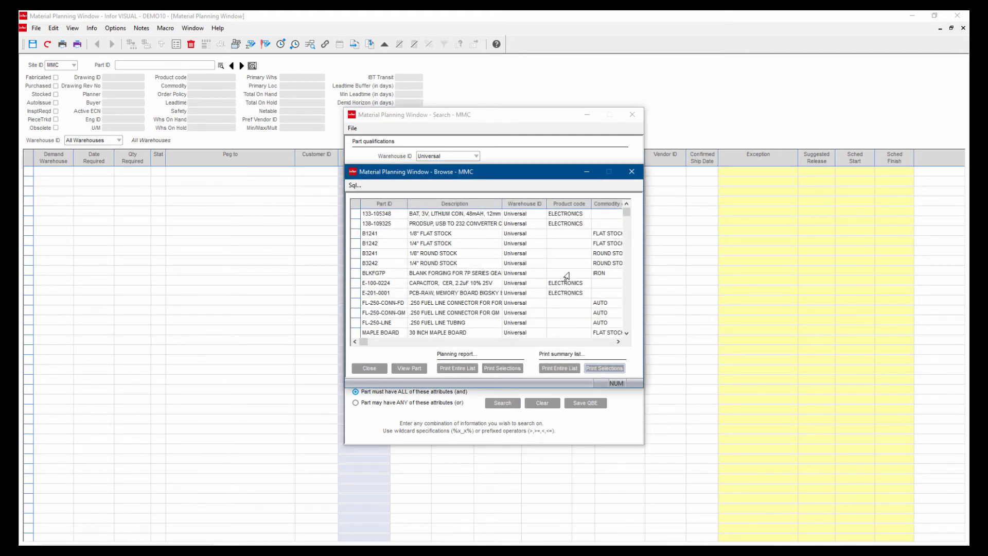
- View part 133-105348's material plan, open its planned order for firming or release, and cancel without ordering
double_click(390, 214)
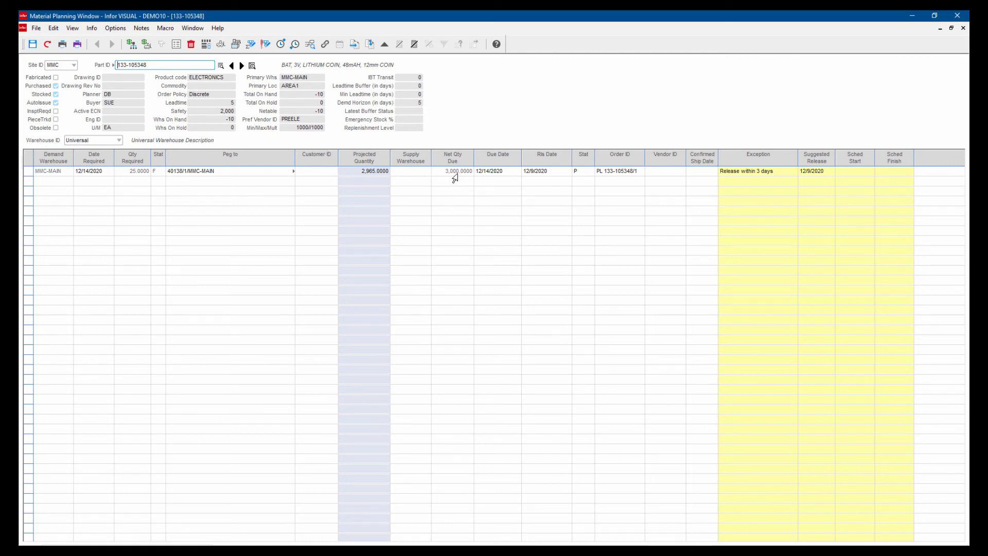
left_click(317, 174)
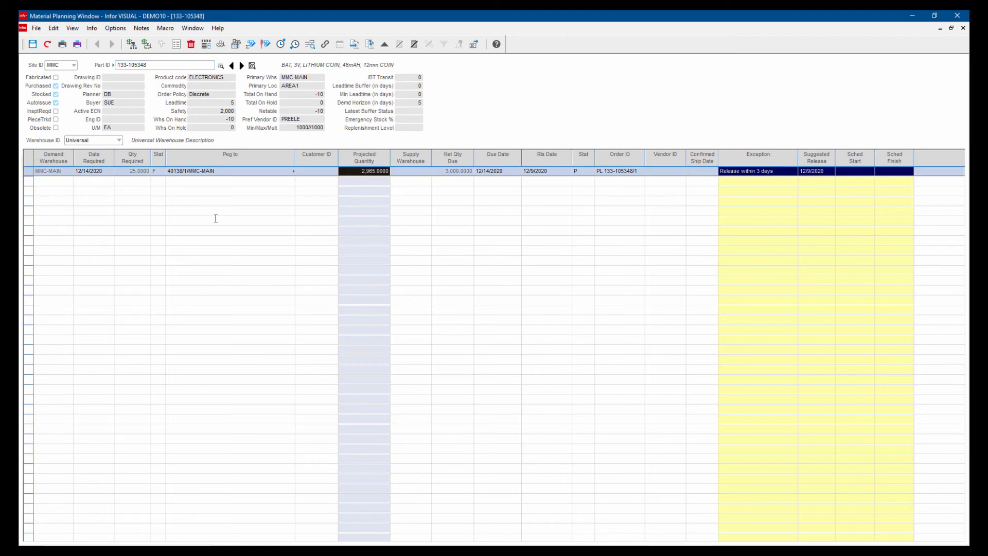
left_click(176, 44)
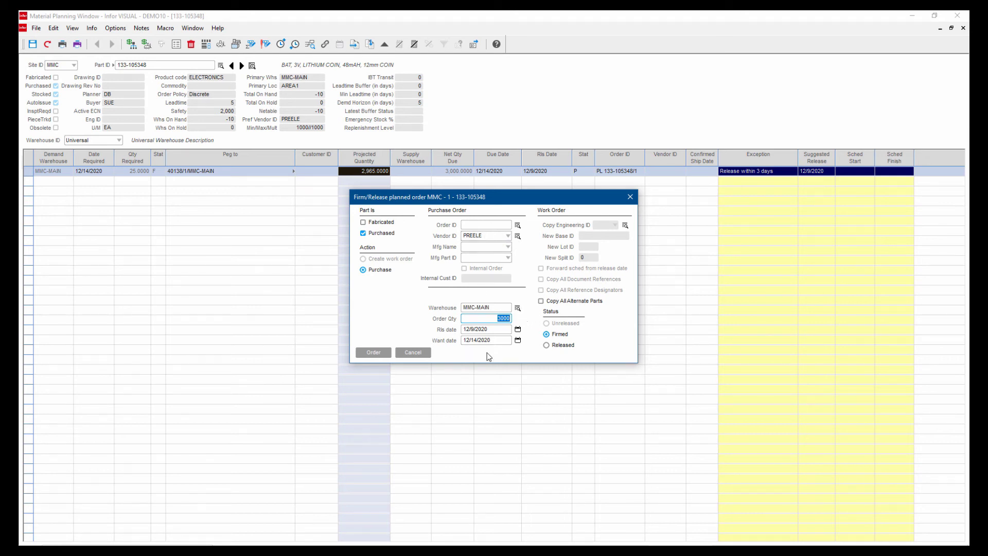
left_click(374, 355)
left_click(413, 352)
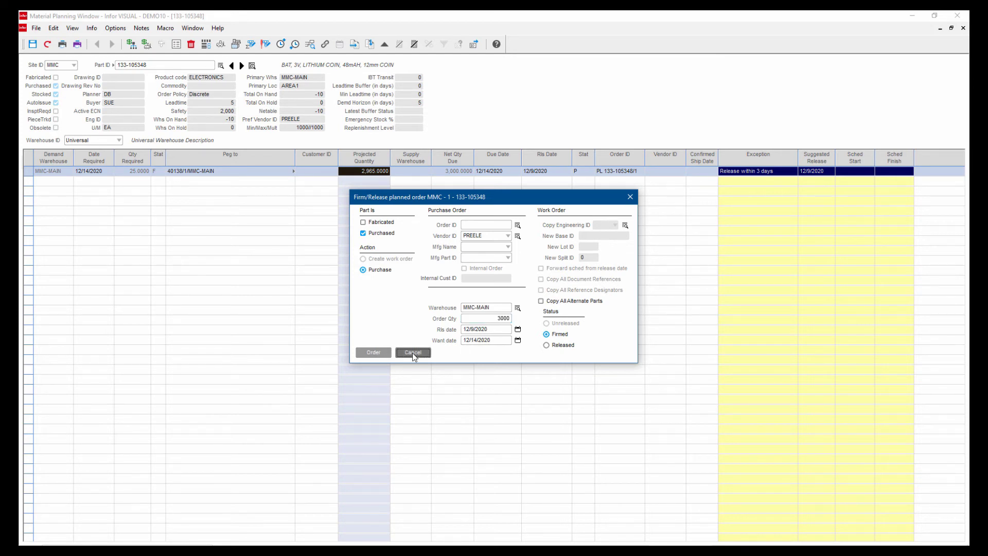
- Clear the part ID and switch the Material Planning Window to advanced mode
left_click(153, 68)
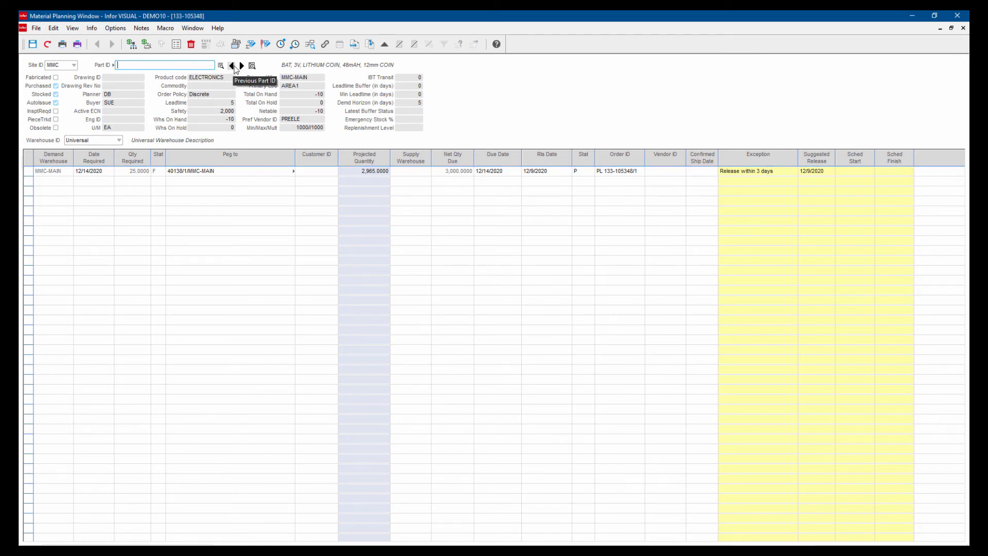
key("Delete")
left_click(73, 28)
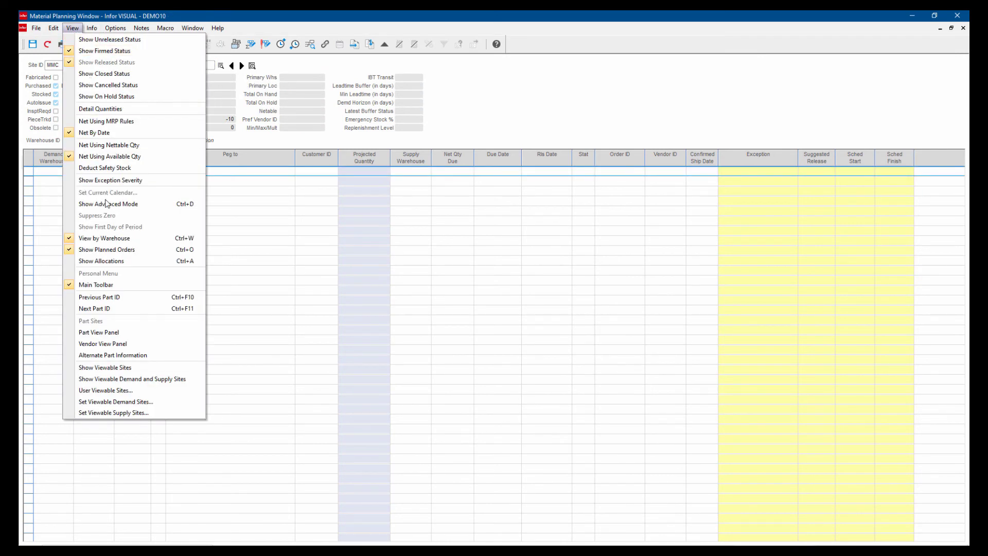
left_click(107, 205)
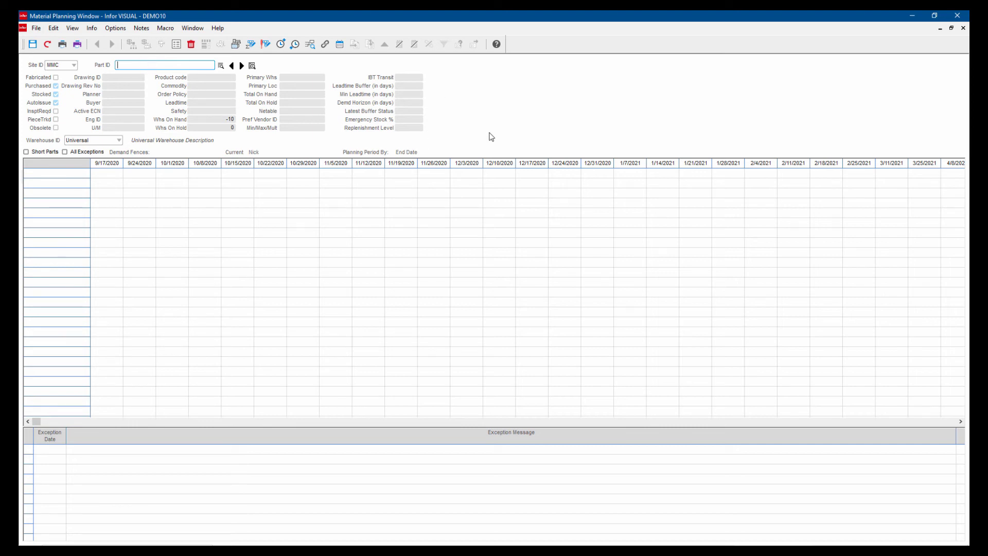
- Open the Firm Orders list for the planning period ending 12/10/2020 and limit it to purchased parts
left_click(501, 162)
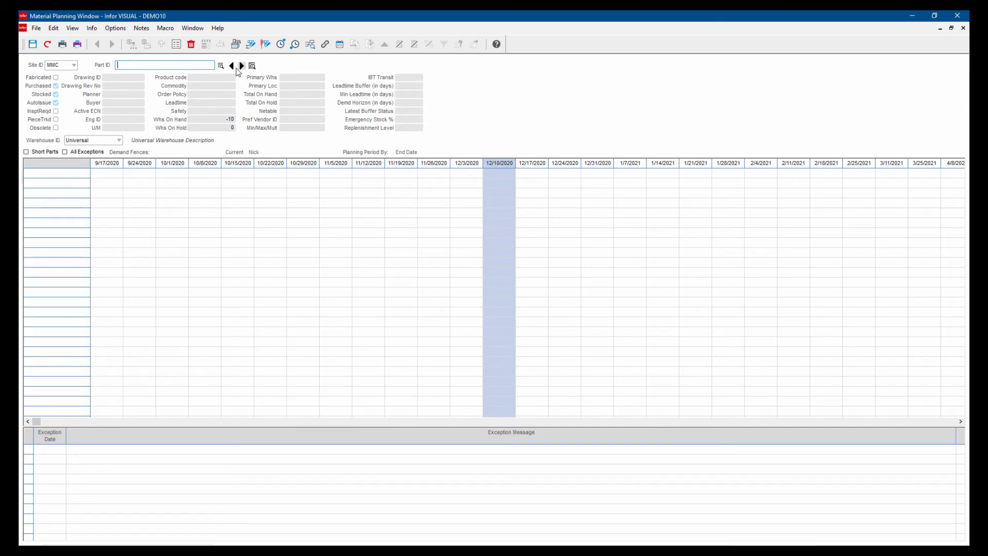
left_click(176, 44)
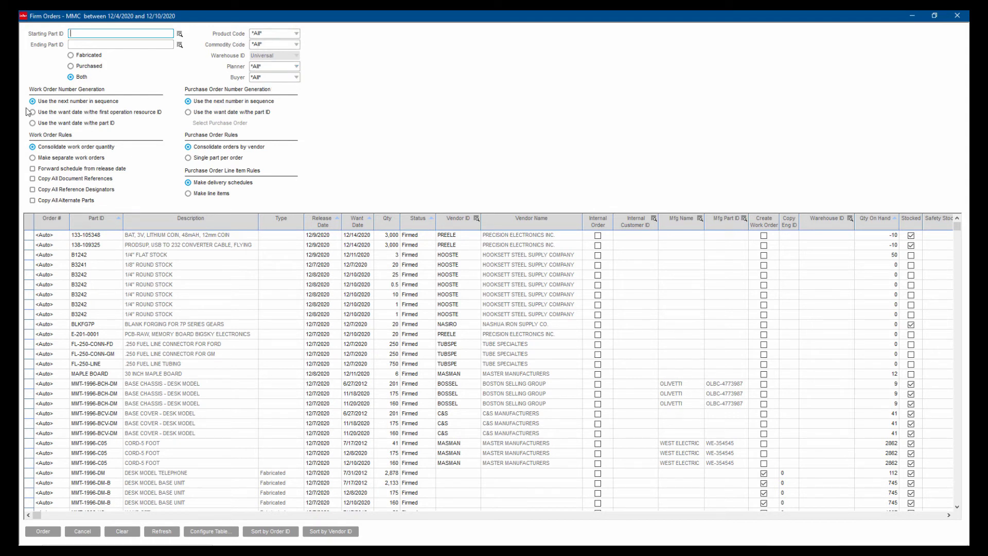
left_click(71, 67)
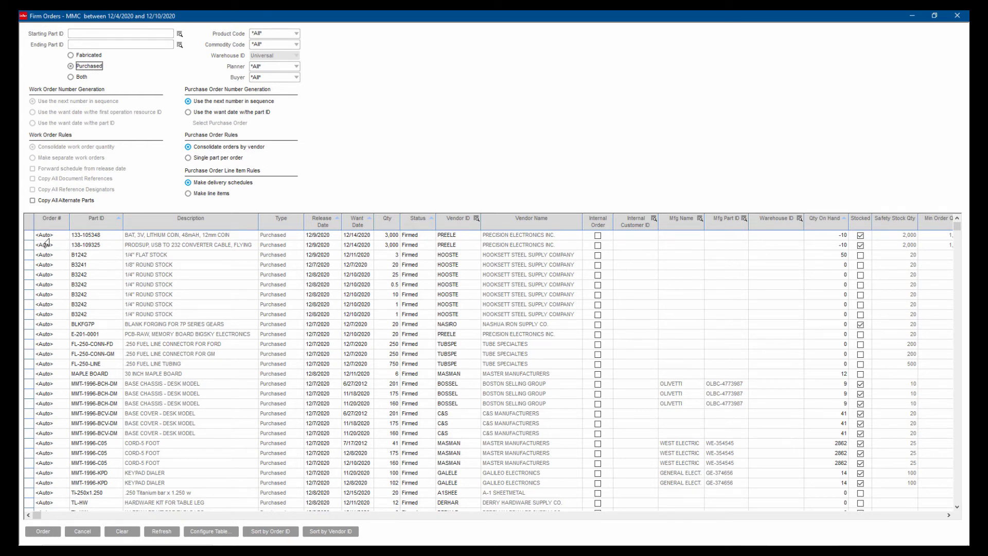
- Firm the planned orders from 133-105348 through the last B3242, plus FL-250-CONN-FD, FL-250-LINE, MAPLE BOARD and the first MMT-1996-BCH-DM
left_click_drag(29, 236, 30, 314)
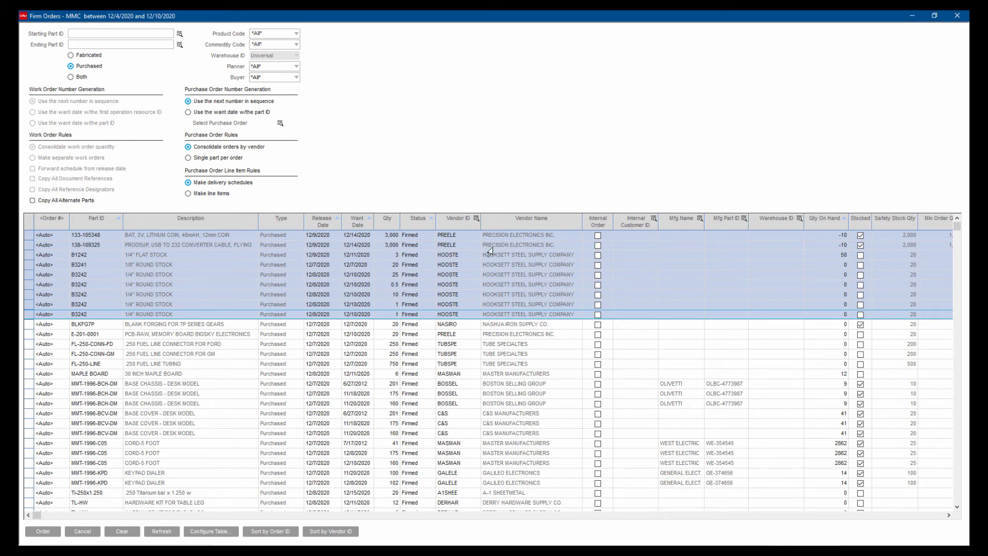
left_click(31, 345, "ctrl")
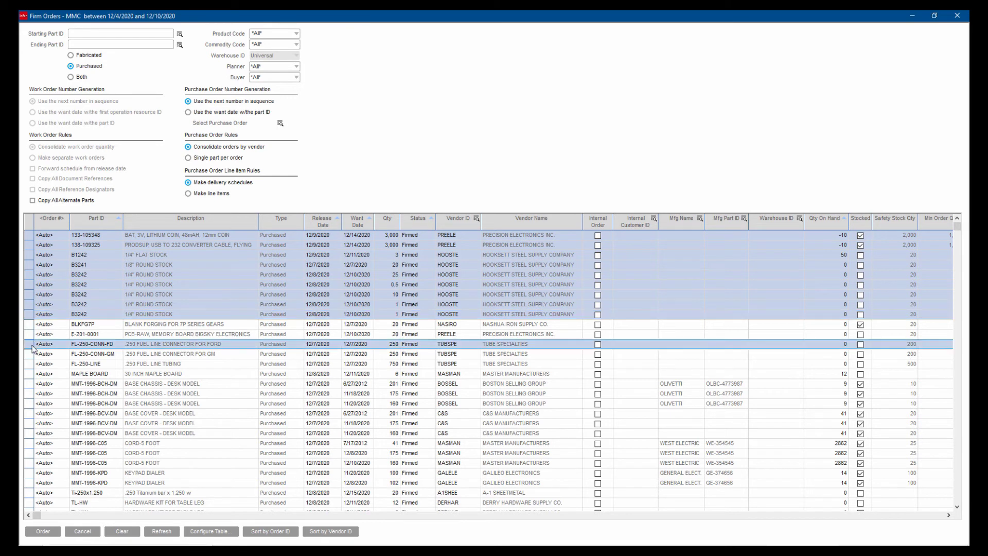
left_click(32, 365, "ctrl")
left_click(32, 374, "ctrl")
left_click(32, 383, "ctrl")
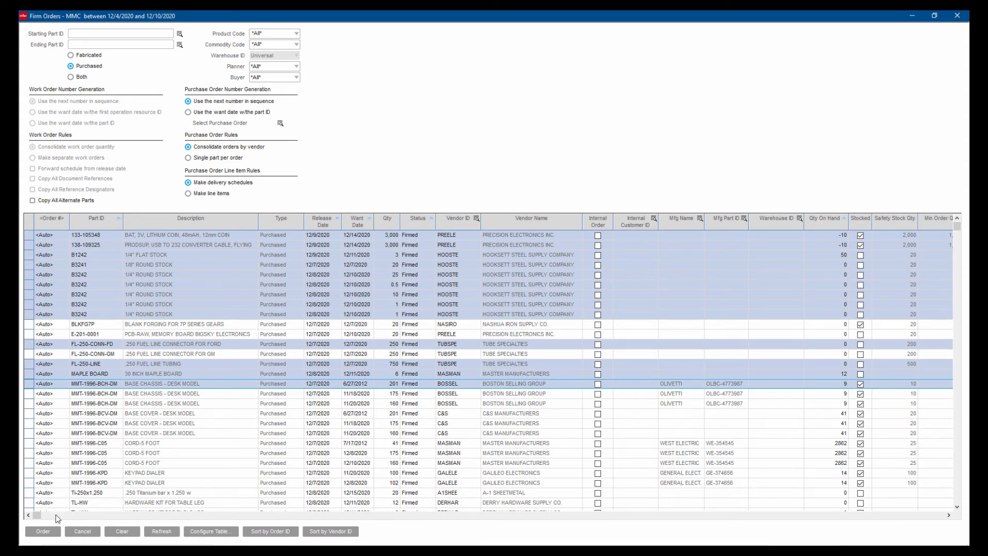
left_click(53, 531)
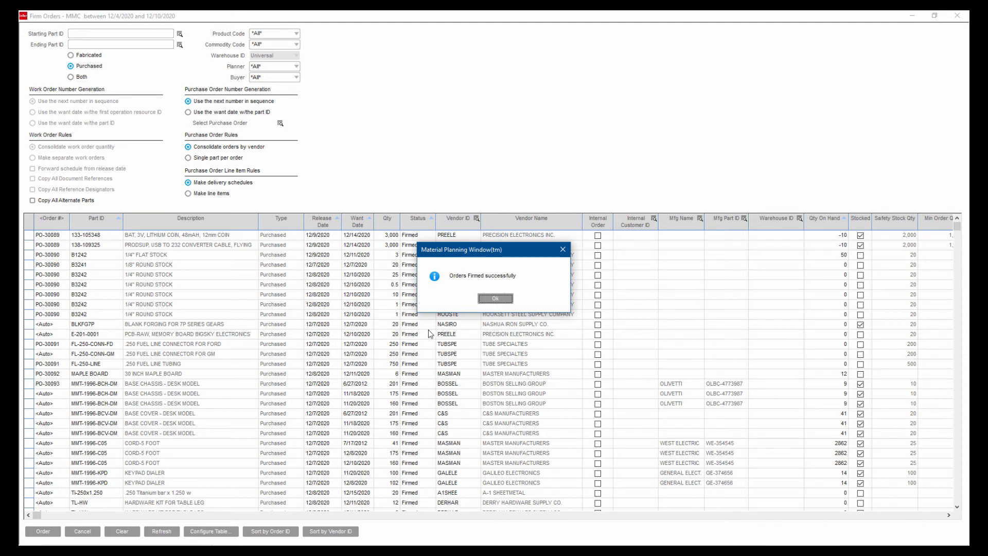
left_click(494, 298)
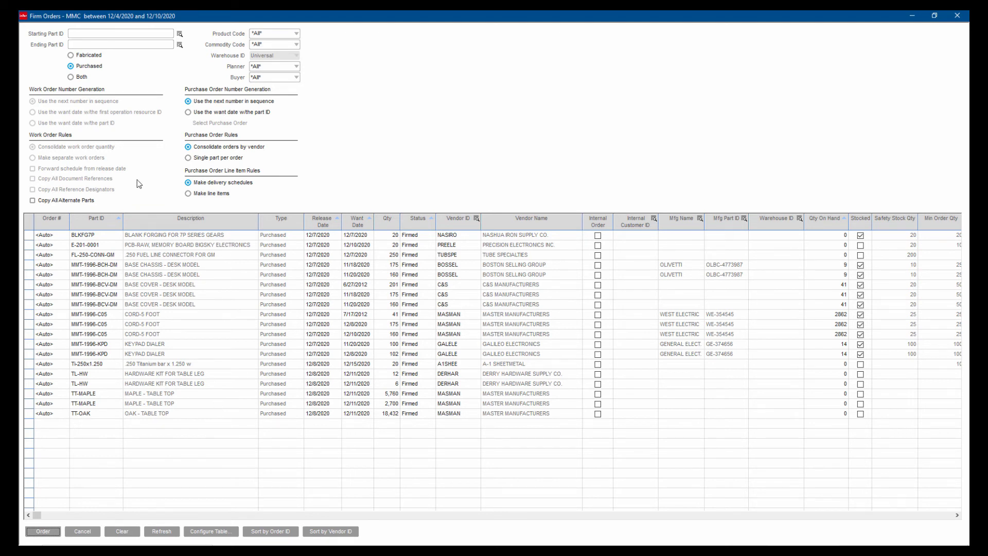
- Firm the fabricated planned orders from MMT-1996-DM through the MMT-1996-HS wanted 12/7/2020, and close the Firm Orders list
left_click(71, 55)
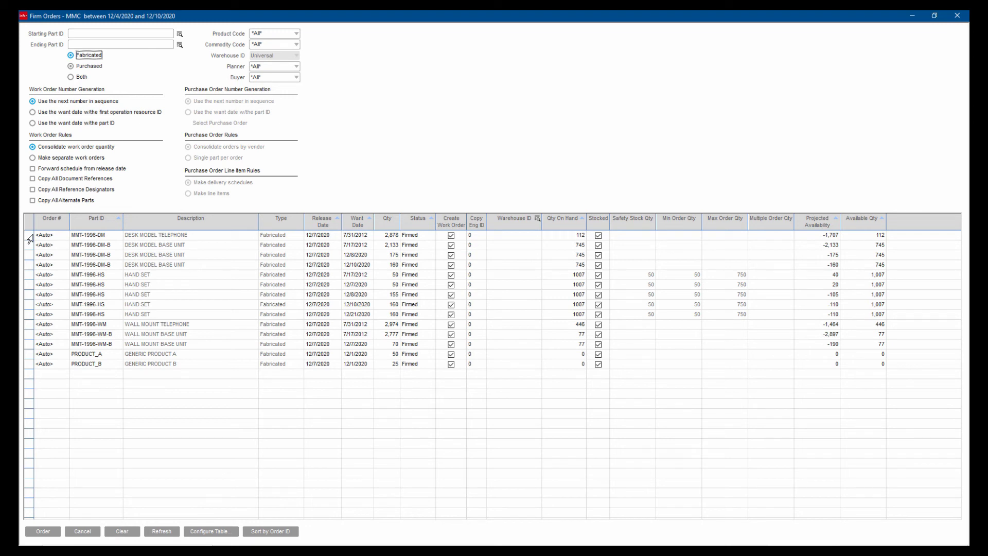
left_click_drag(29, 238, 36, 284)
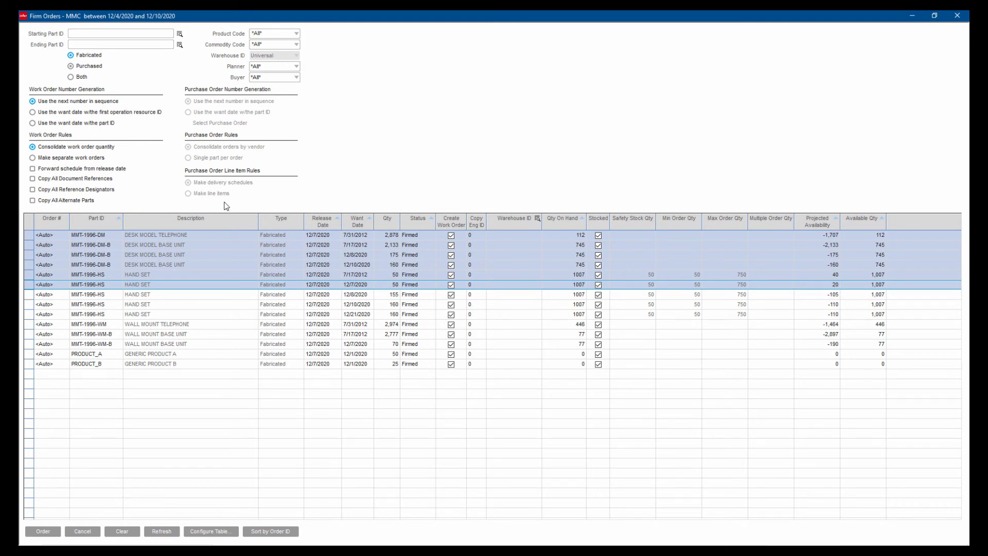
left_click(52, 533)
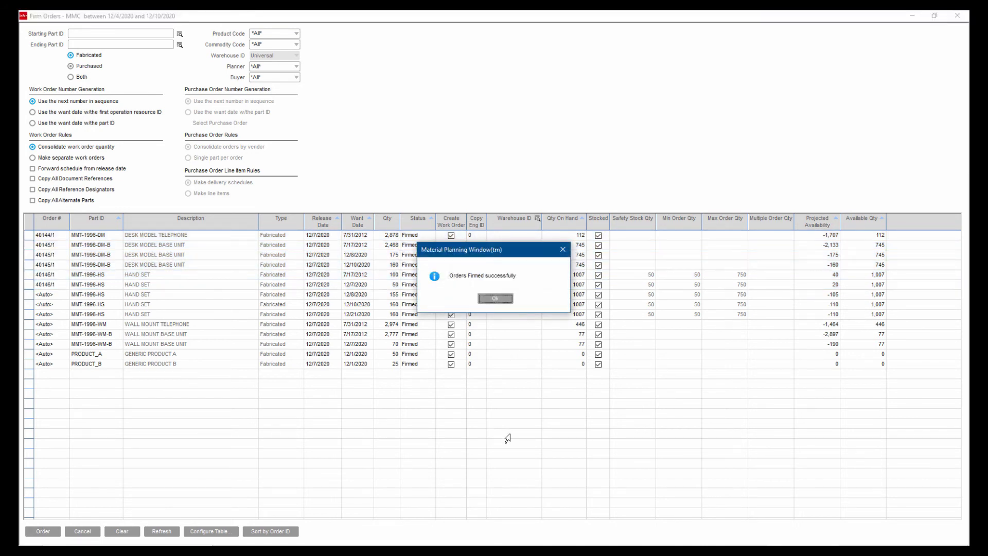
left_click(500, 299)
left_click(495, 299)
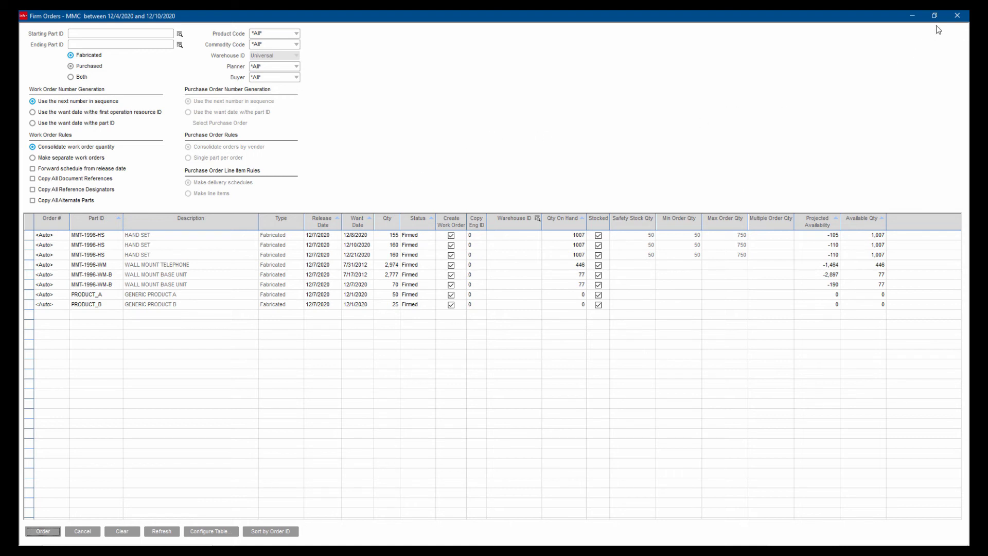
left_click(952, 19)
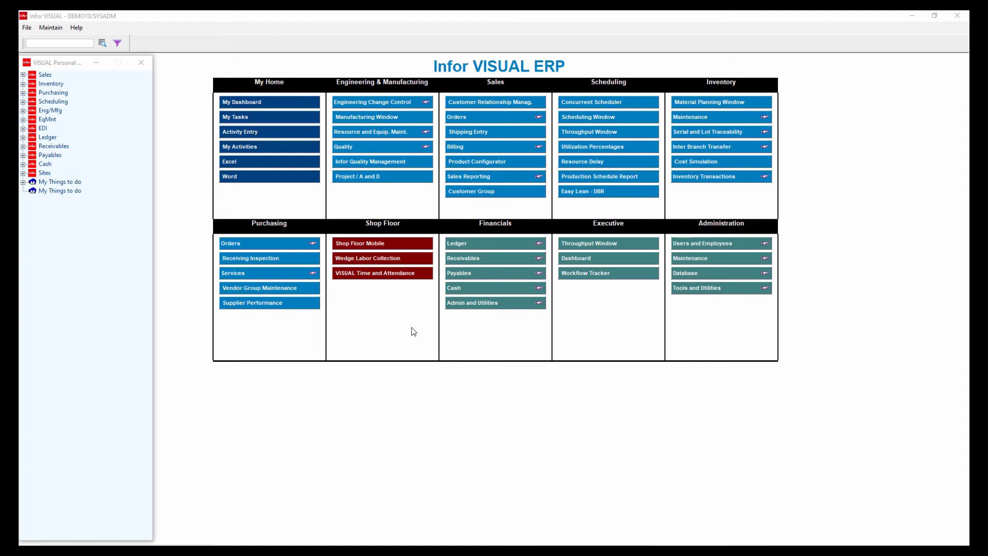
- Open Infor VISUAL Shop Floor, sign in with the prefilled credentials and clock in the employee
left_click(404, 255)
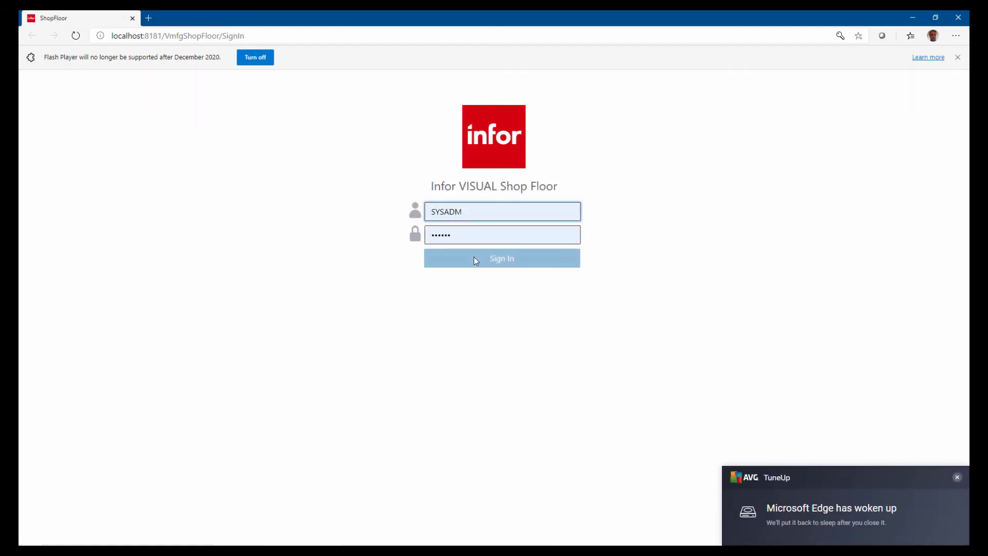
left_click(474, 258)
left_click(59, 174)
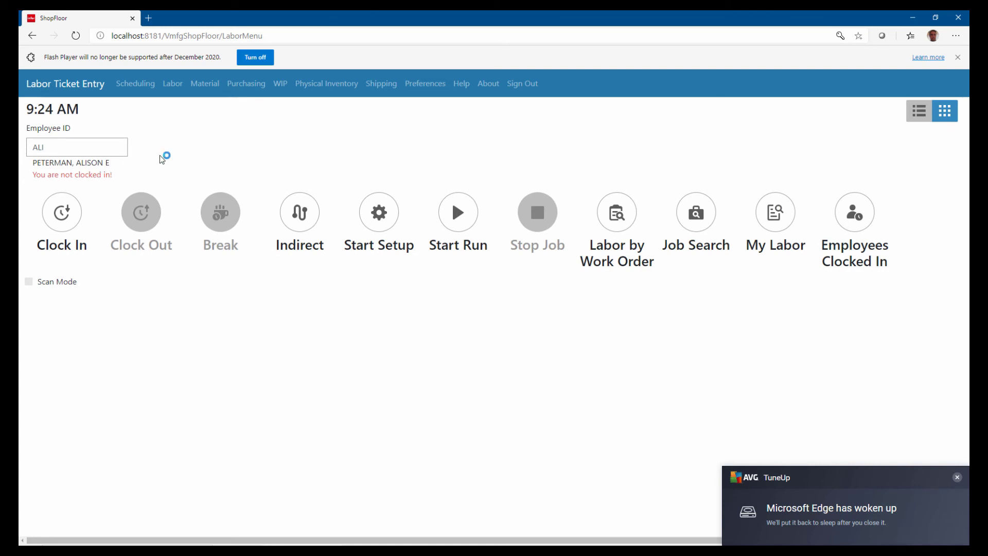
left_click(61, 212)
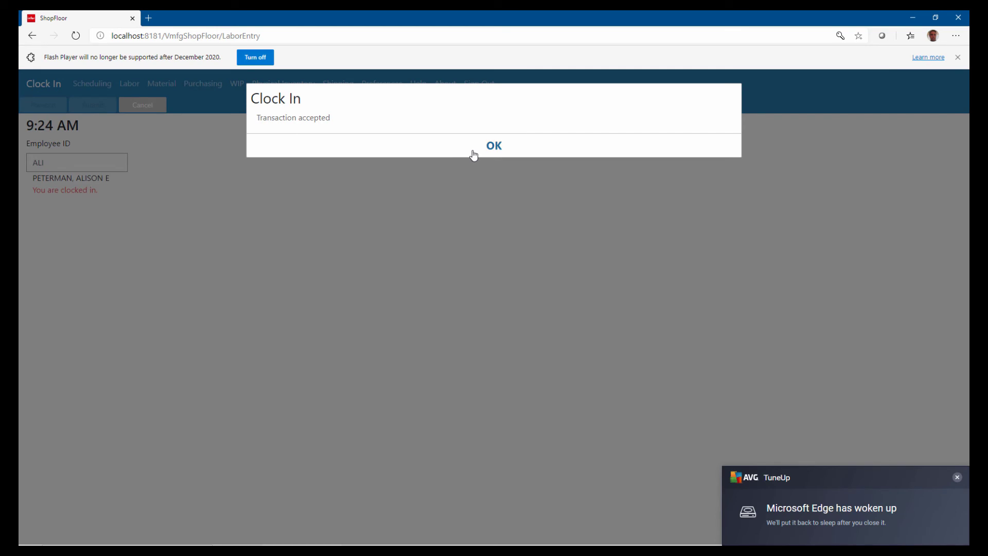
left_click(472, 154)
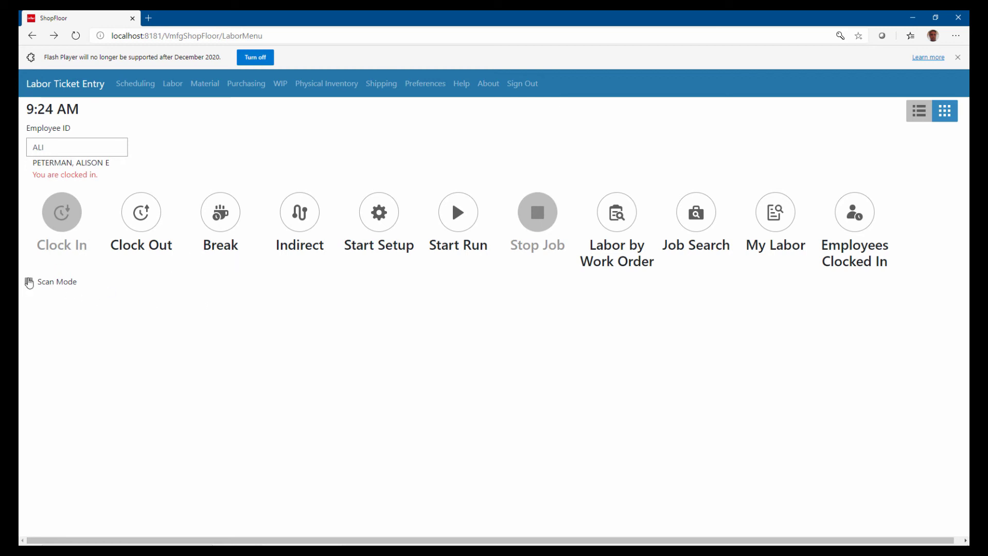
- Fill in a labor run start for work order base ID 3000, lot 1, split 0, sub 0, operation 30 on DRILL, and cancel it
left_click(29, 282)
left_click(471, 216)
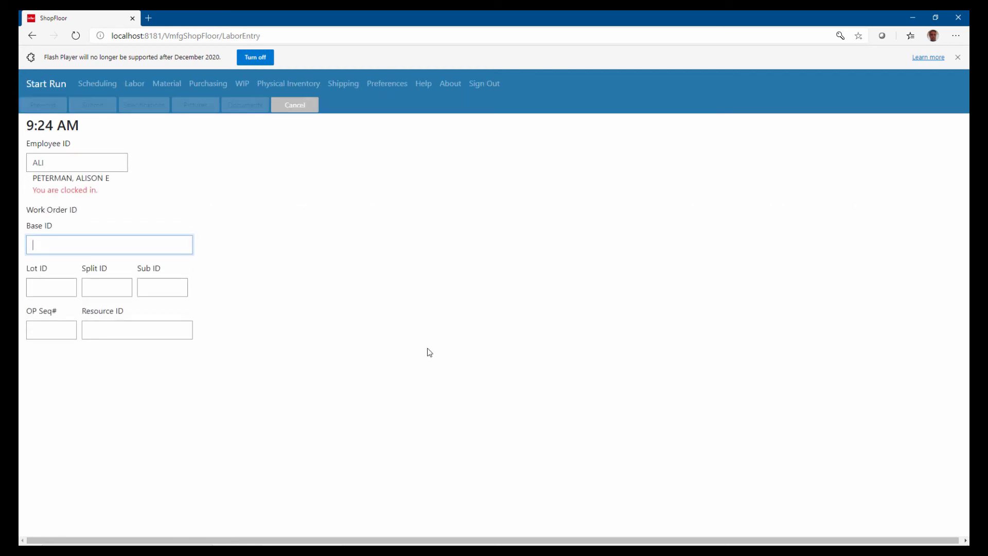
left_click(64, 249)
left_click(61, 260)
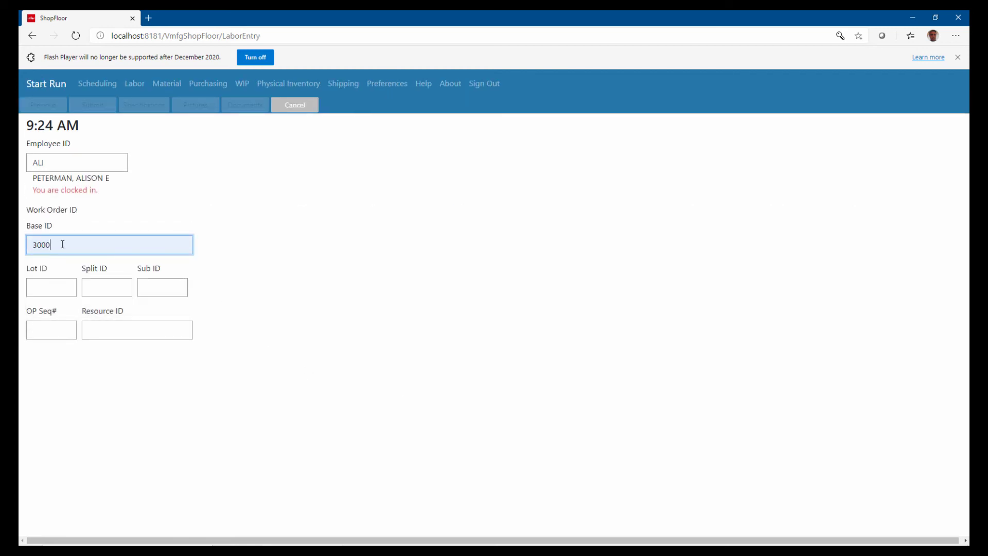
left_click(47, 291)
left_click(53, 311)
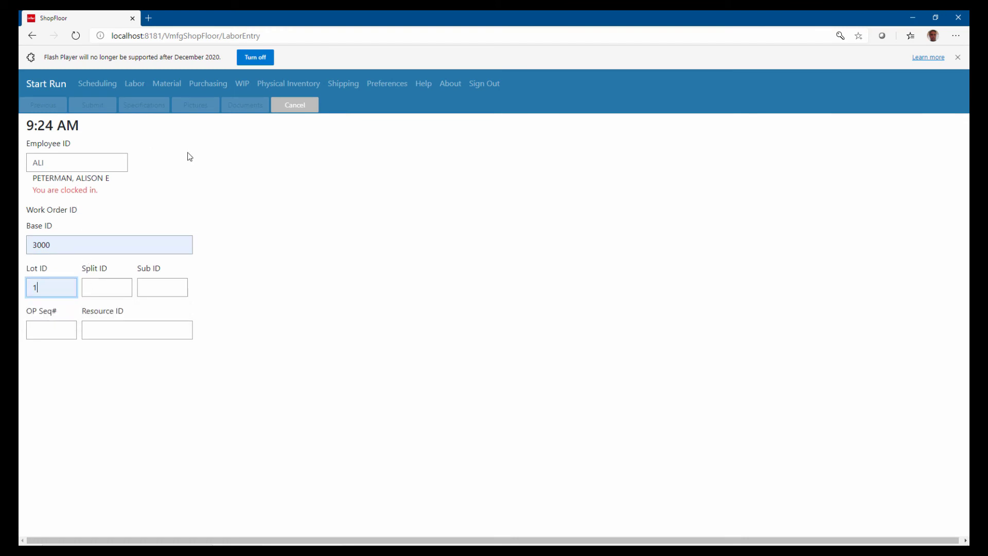
left_click(97, 284)
left_click(99, 309)
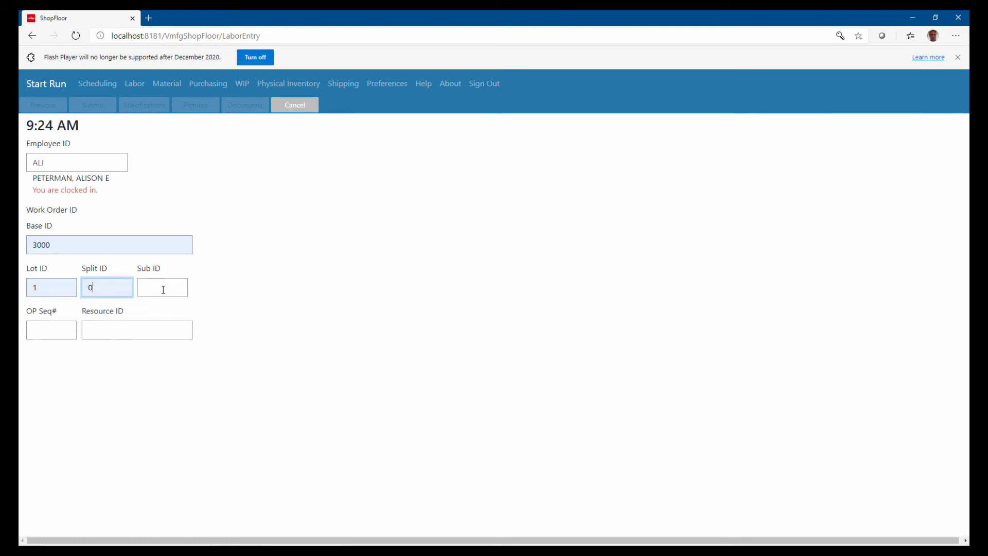
left_click(162, 287)
left_click(162, 308)
left_click(49, 331)
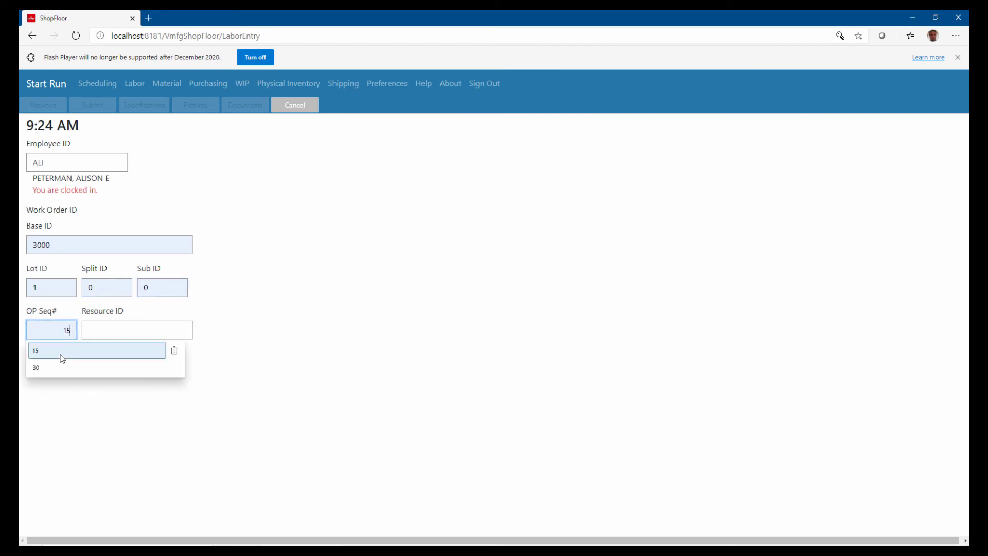
left_click(59, 366)
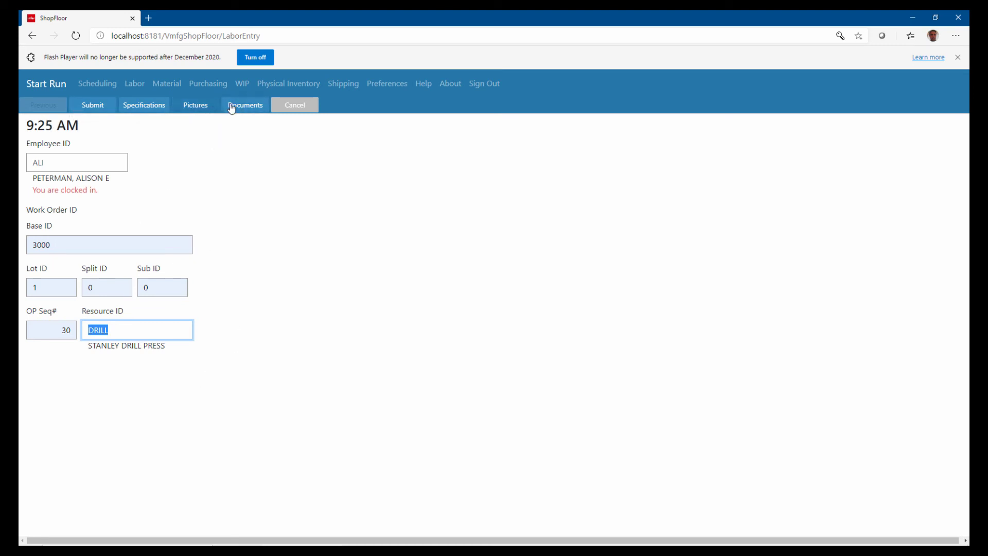
left_click(293, 106)
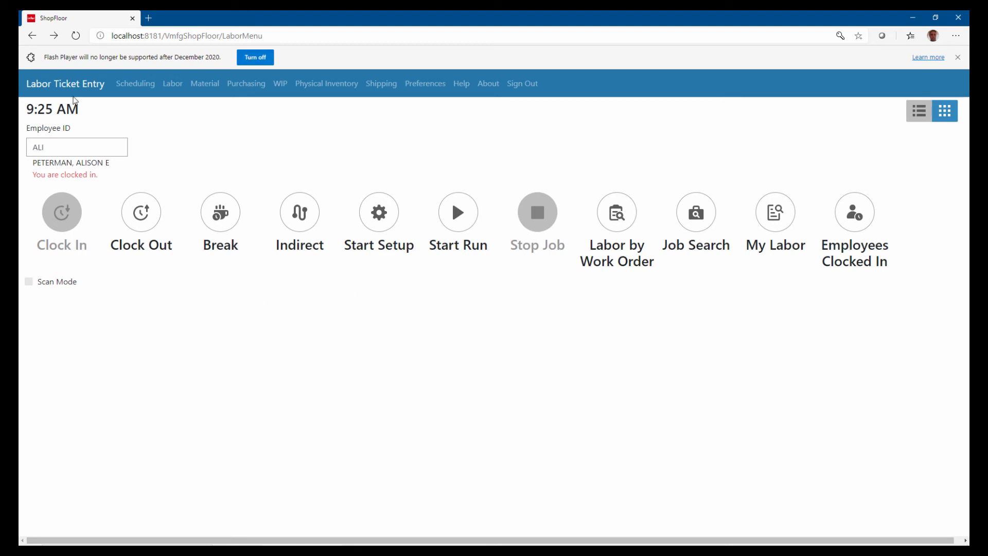
- In the CUTOFF SAW schedule, move the Base Model job above TL-MAPLE and the A8000 job wanted 12/8/20 to third place
left_click(74, 84)
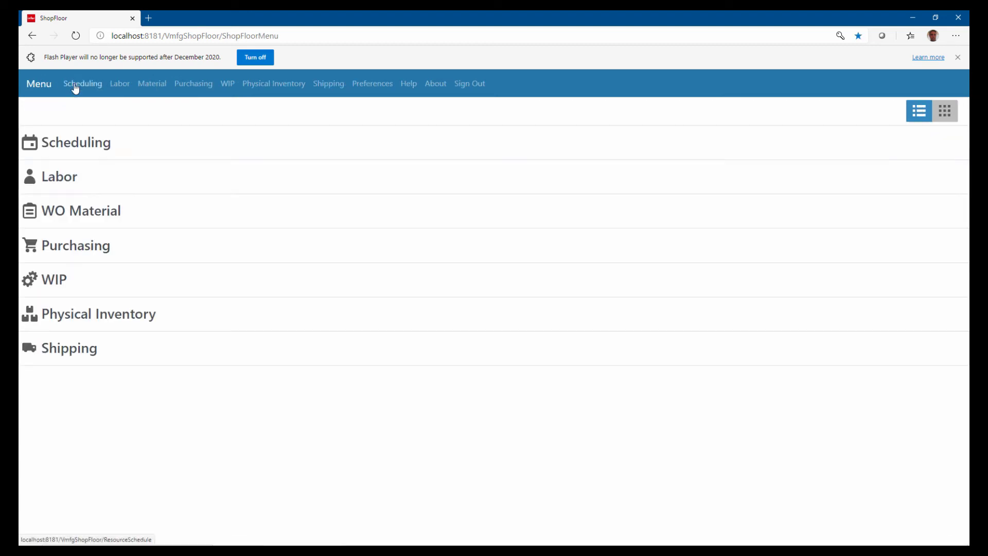
left_click(93, 142)
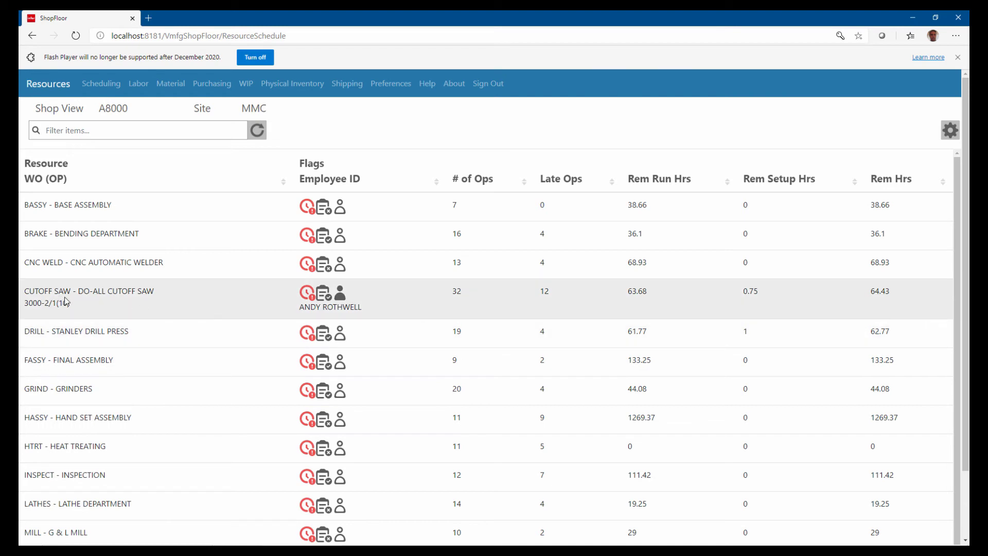
left_click(92, 304)
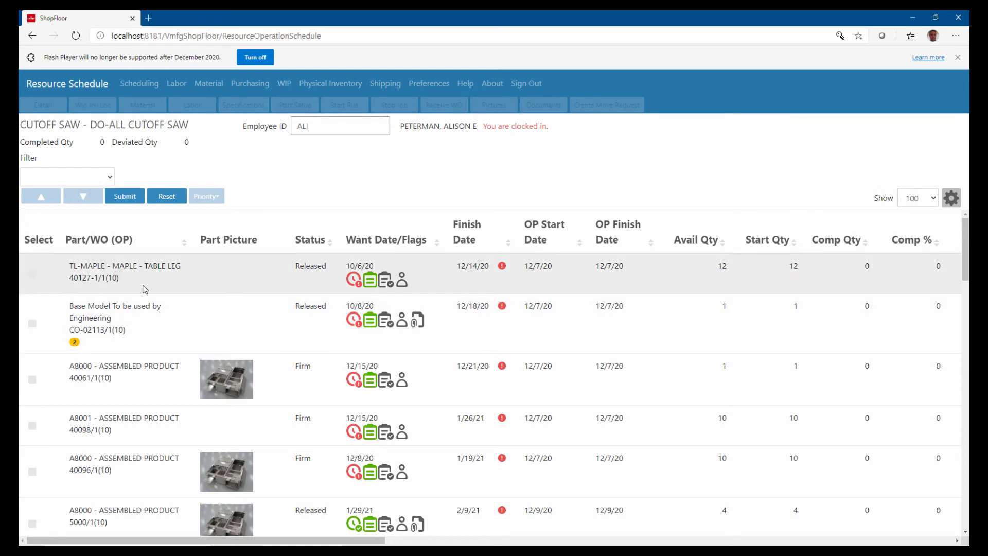
left_click_drag(192, 326, 198, 275)
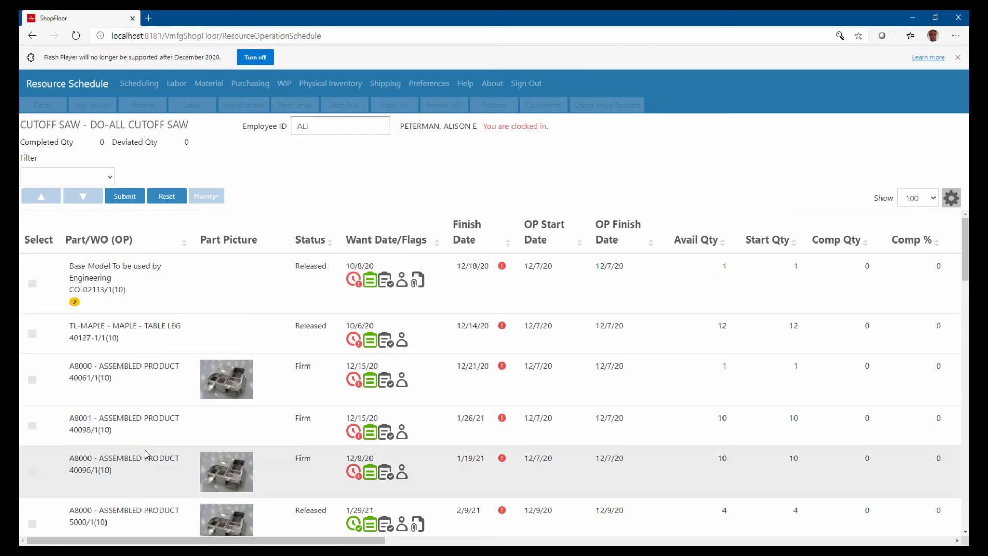
left_click_drag(120, 461, 137, 342)
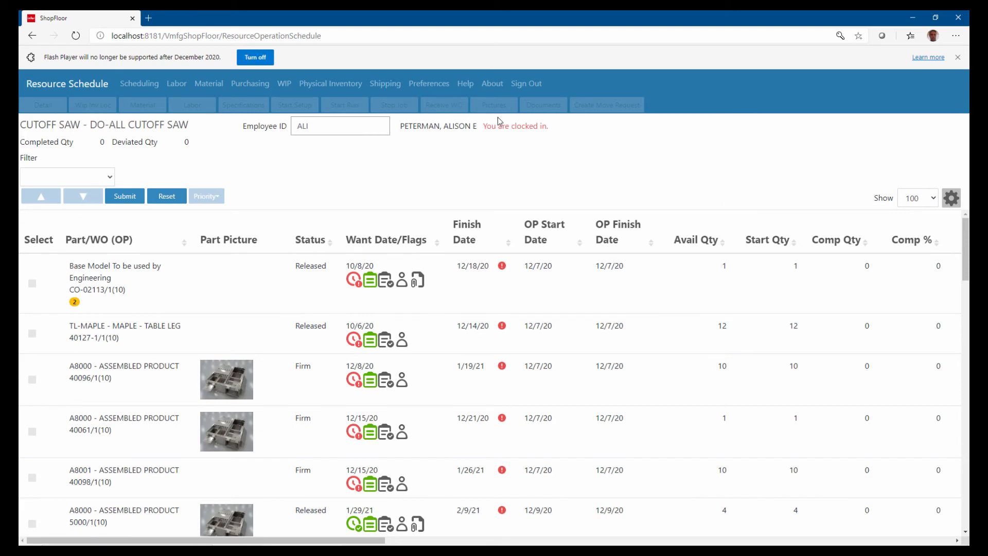
- Read the operation specifications of the Base Model job on the cutoff saw, and return to the resource list
left_click(438, 278)
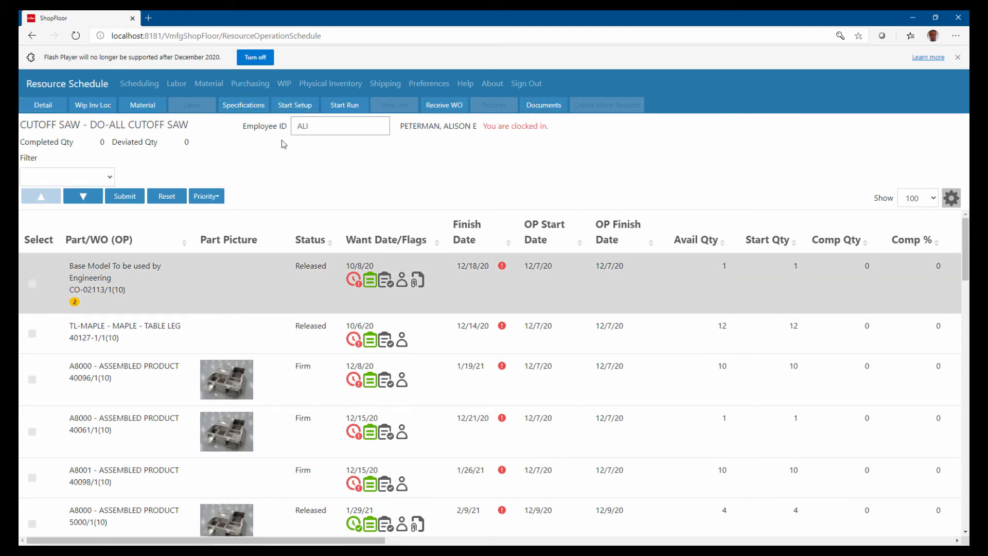
left_click(243, 105)
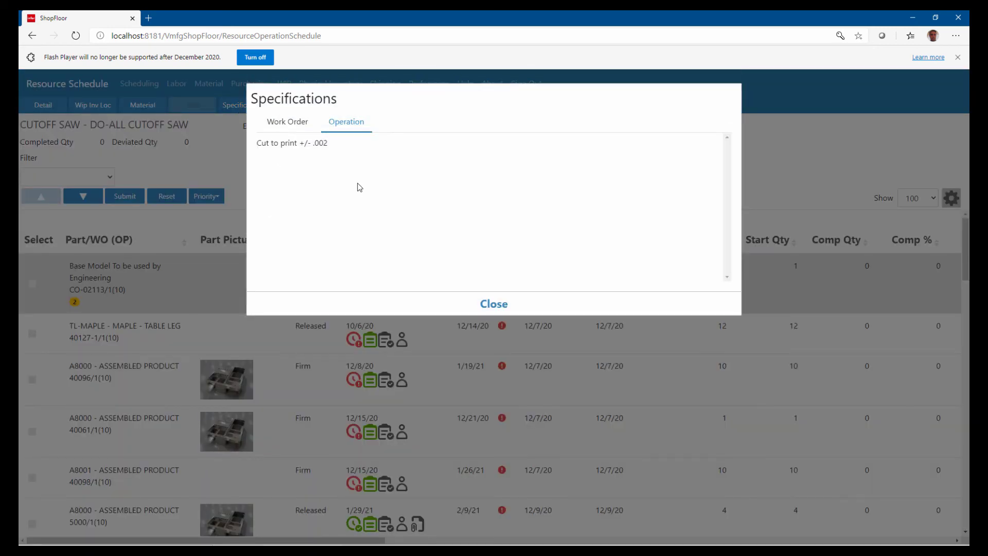
left_click(495, 306)
left_click(48, 84)
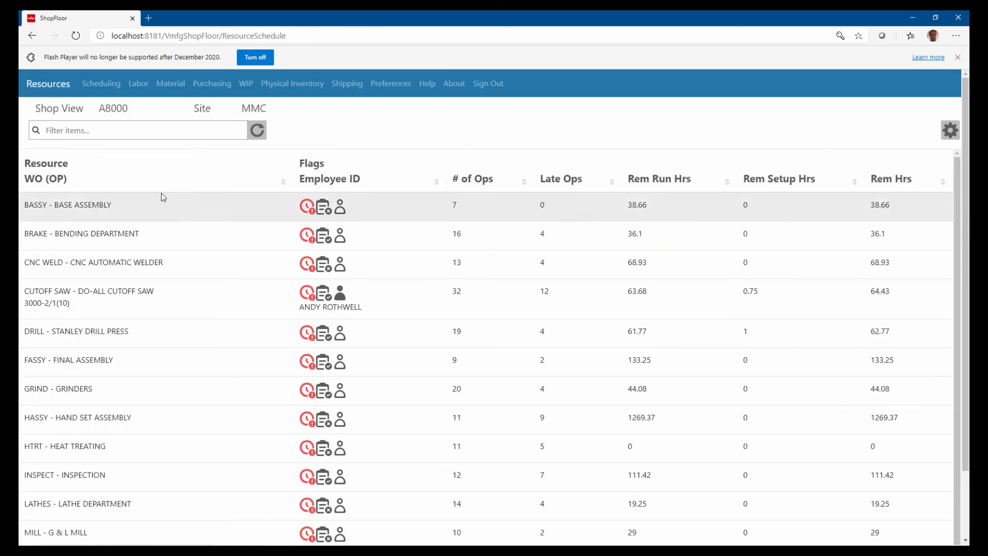
- Browse the shop floor's WIP functions and open the Material Handler Queue
left_click(60, 87)
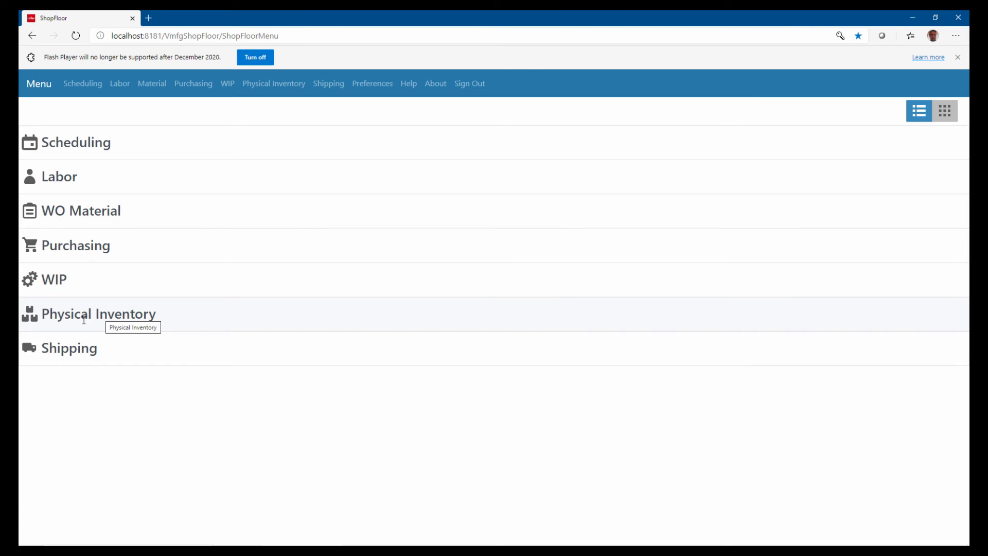
left_click(76, 287)
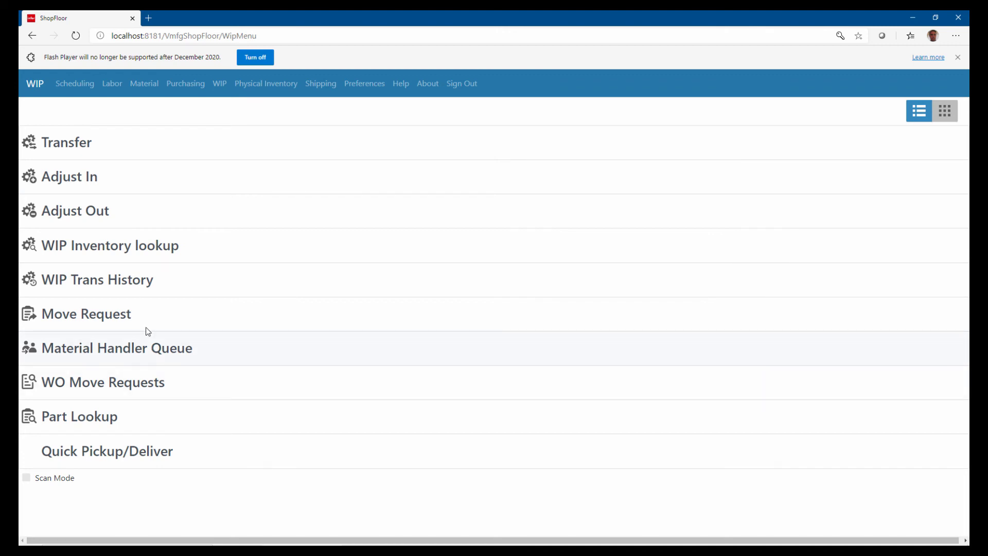
left_click(140, 348)
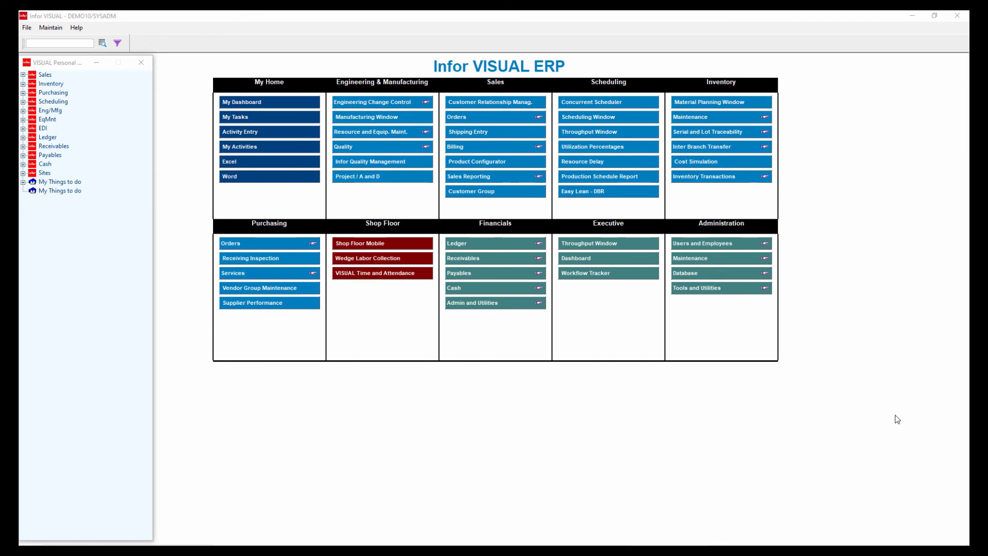
- Switch to Infor VISUAL, open Vendor Maintenance and try the Exact and Range invoice matching options in the accounting settings
left_click(894, 415)
left_click(538, 273)
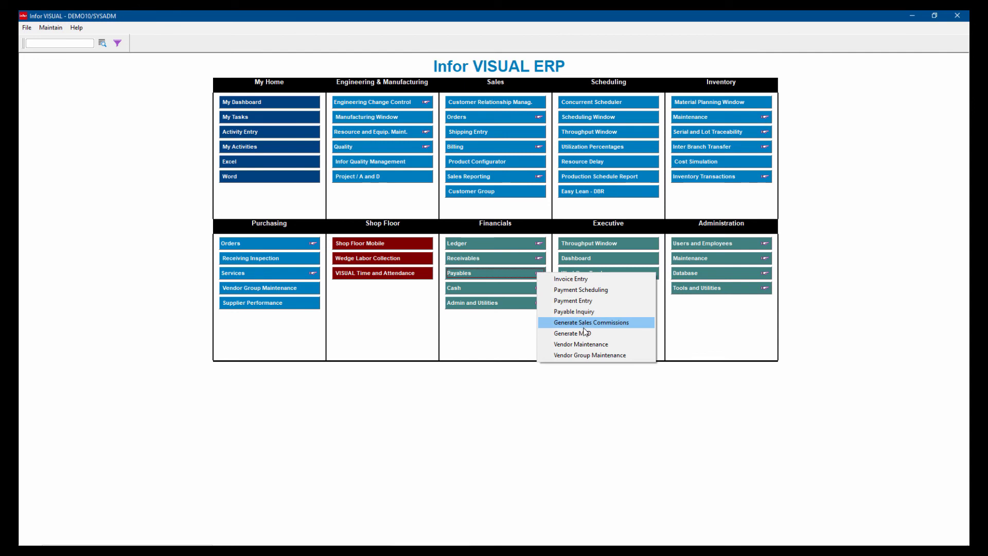
left_click(583, 348)
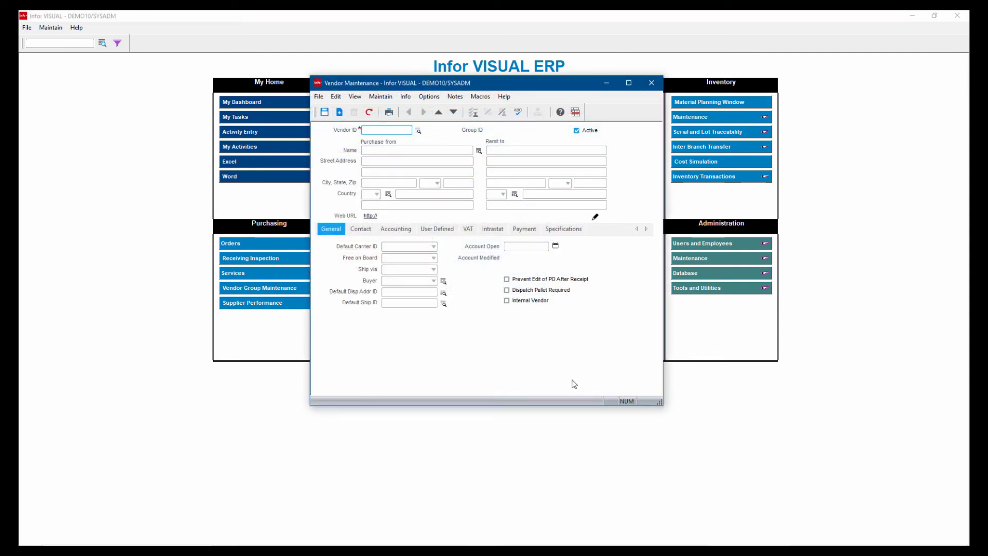
left_click(403, 232)
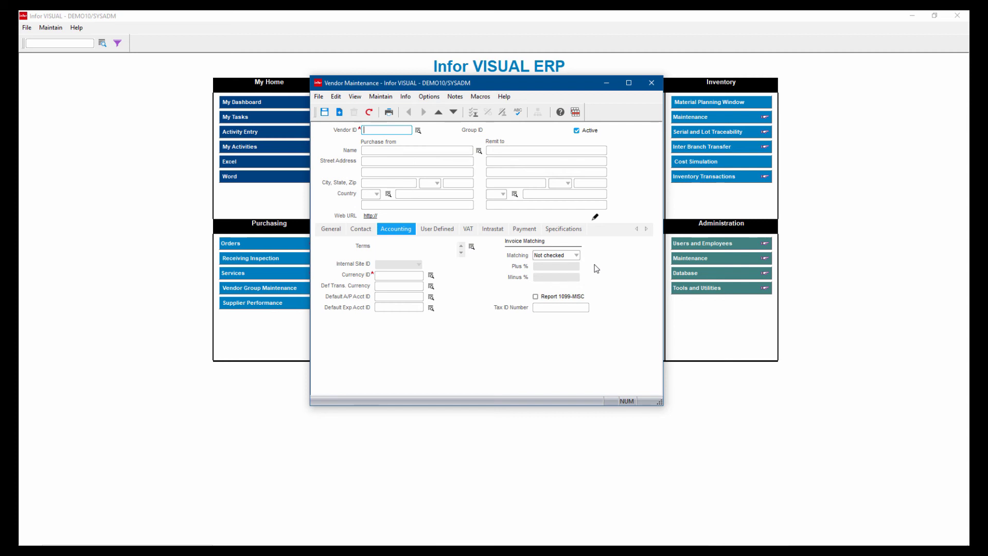
left_click(576, 256)
left_click(551, 261)
left_click(576, 255)
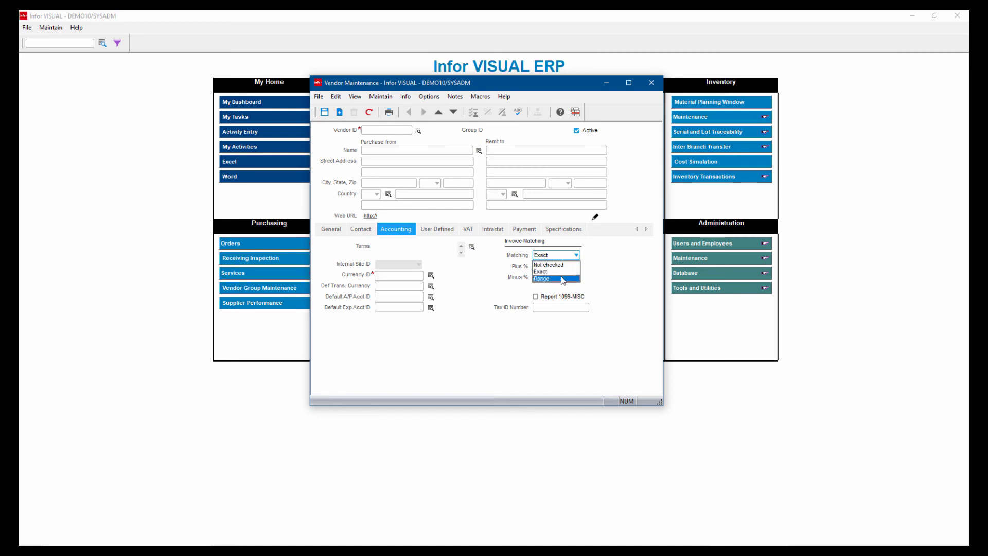
left_click(553, 278)
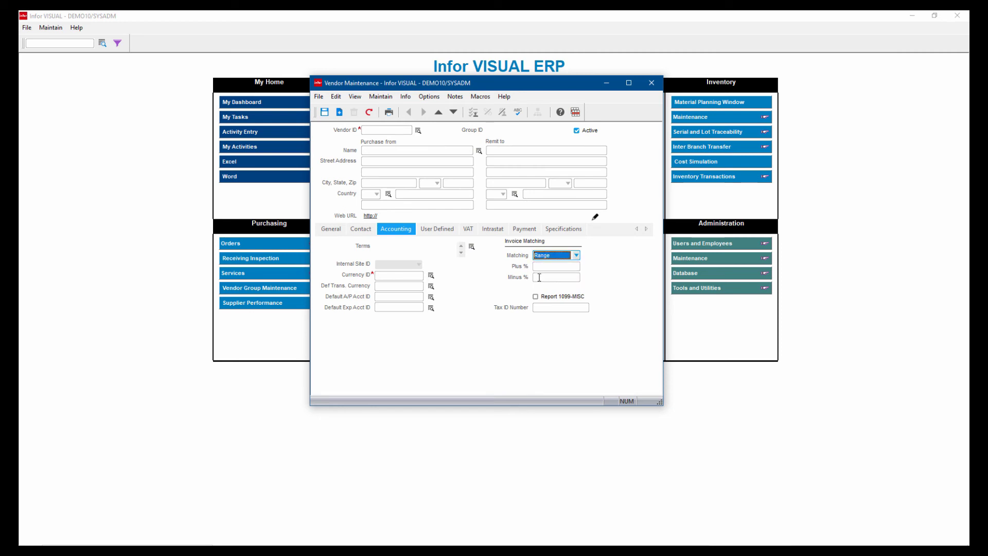
- Load vendor A1SHEE to check its invoice matching tolerances, and close Vendor Maintenance
left_click(418, 130)
double_click(416, 188)
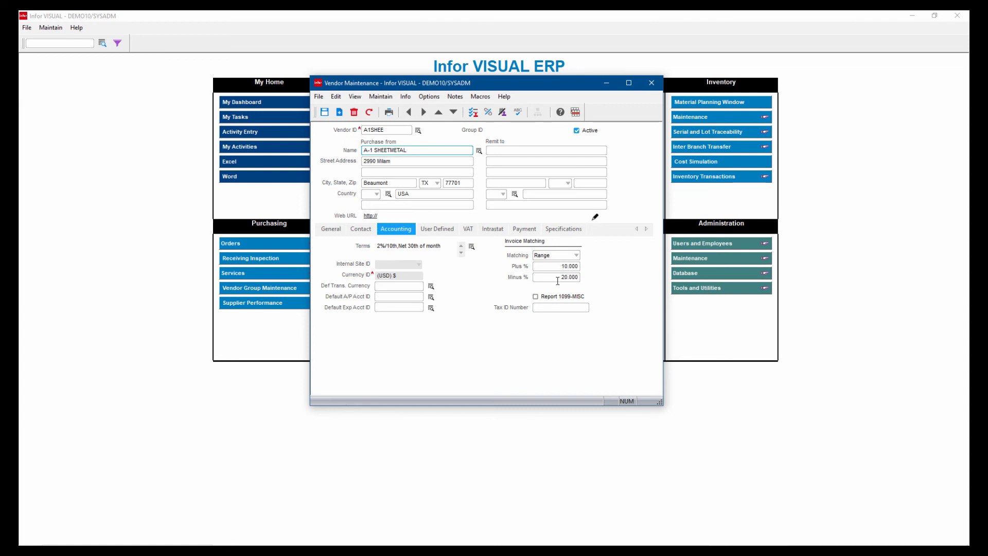
left_click(650, 85)
- Open the payables Invoice Entry window
left_click(530, 274)
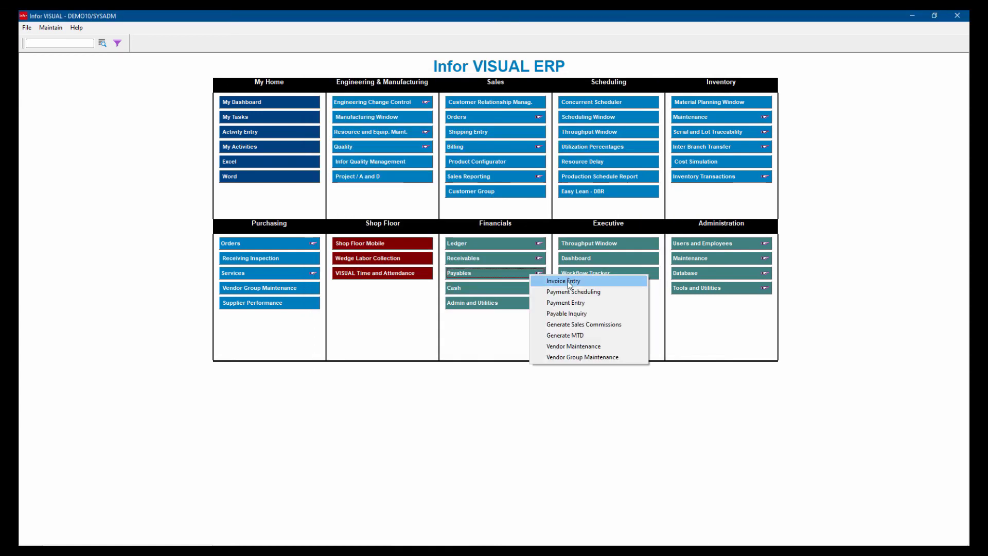
left_click(569, 284)
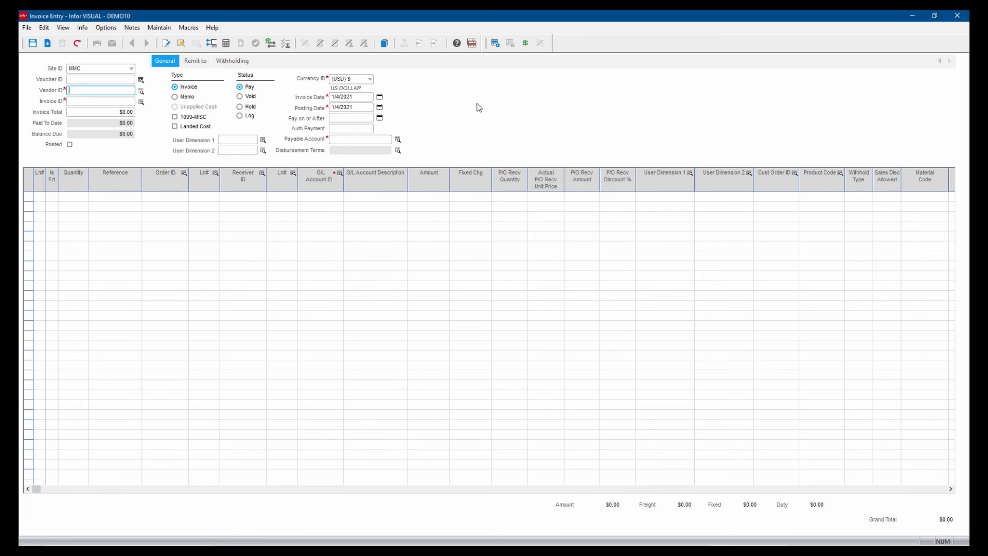
- Select vendor A1SHEE and add all three purchase receipt lines of its eligible receiver to the invoice
left_click(141, 92)
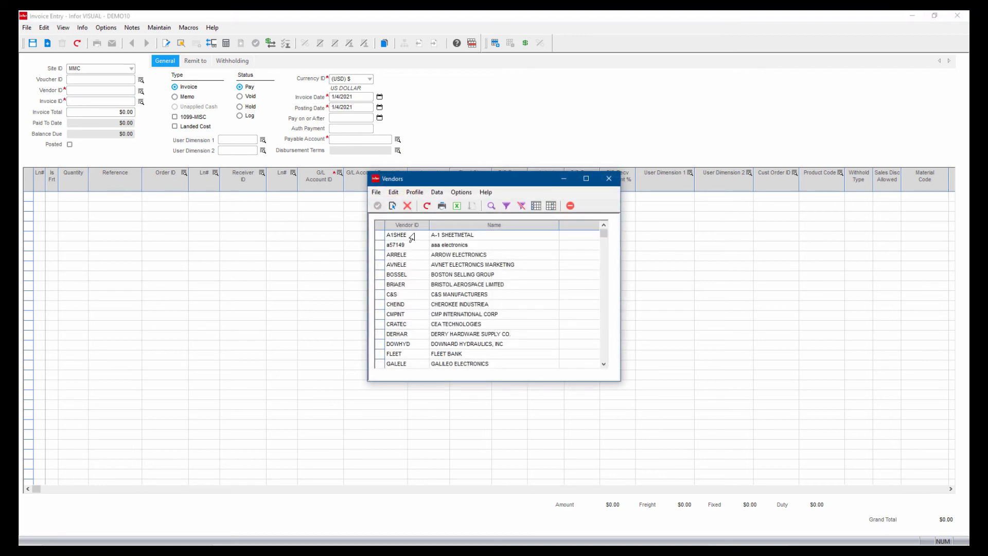
double_click(412, 237)
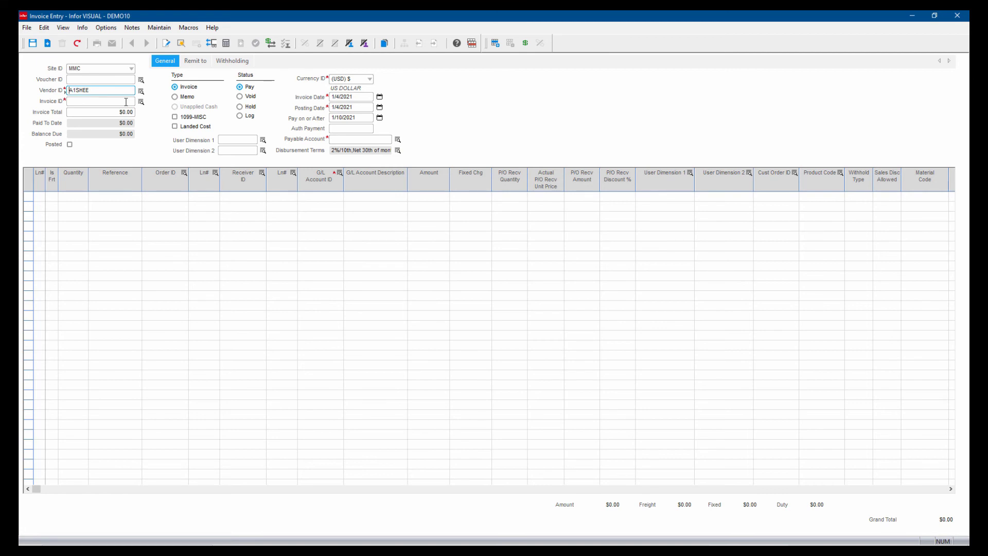
left_click(126, 102)
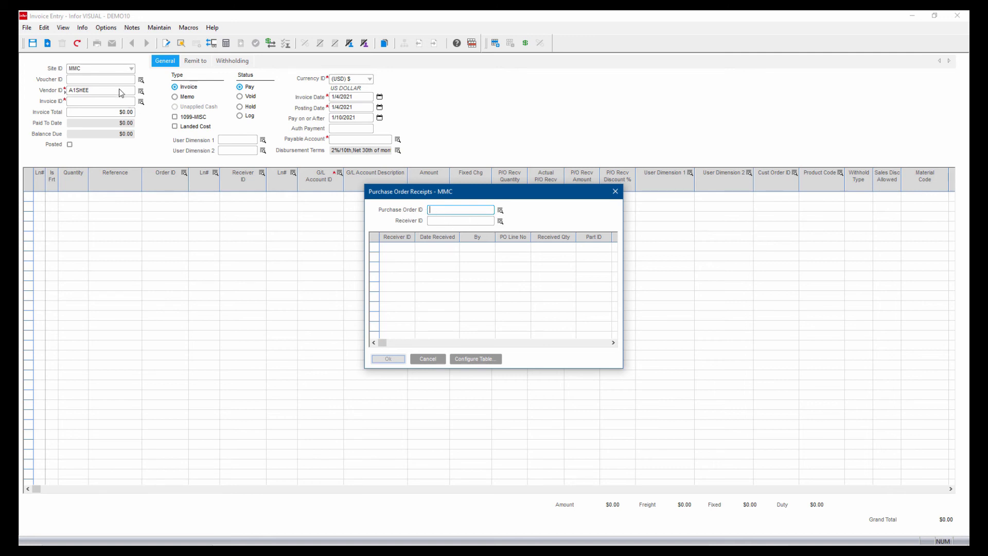
left_click(500, 220)
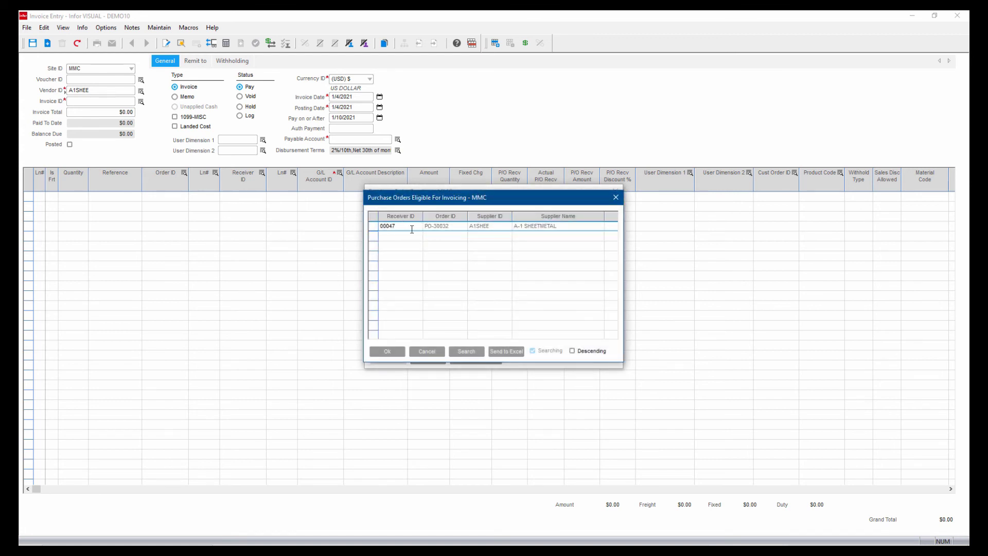
double_click(479, 229)
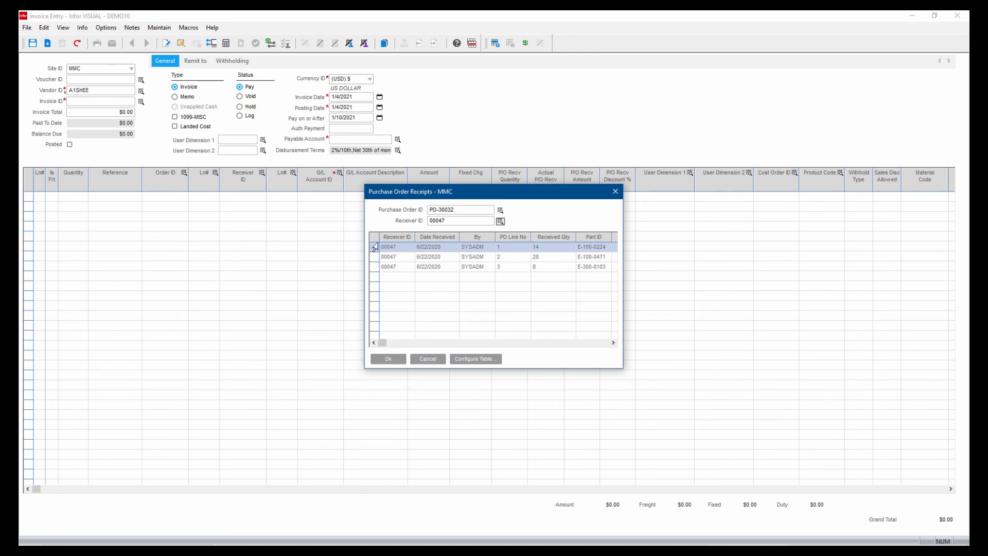
left_click_drag(378, 246, 377, 267)
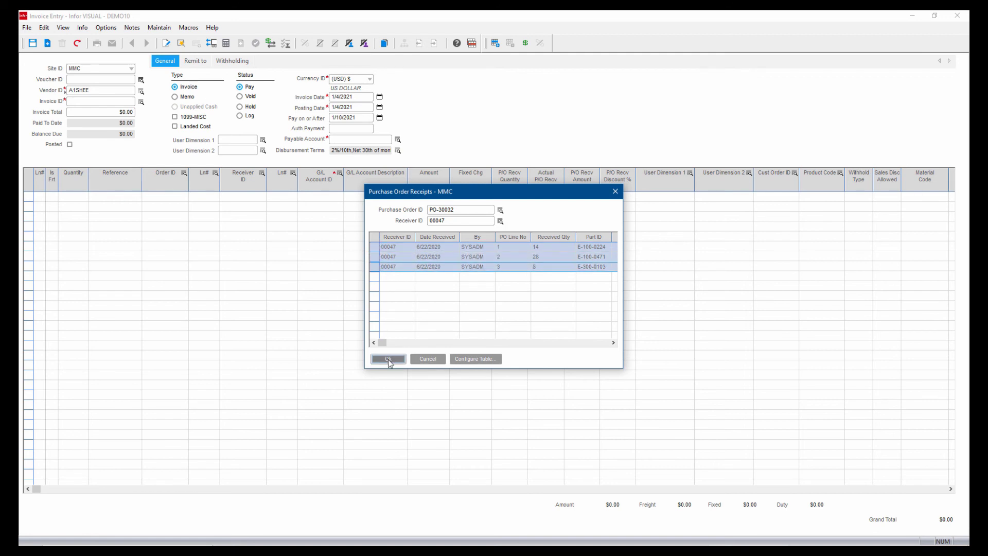
left_click(388, 359)
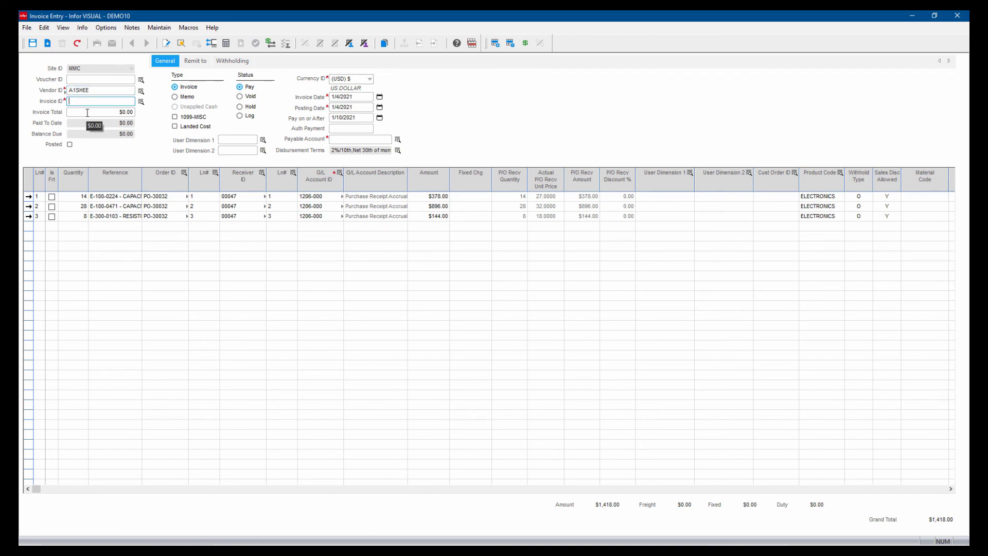
- Enter the vendor's invoice ID and set the invoice total to $1,500.00
type("866979")
left_click(73, 112)
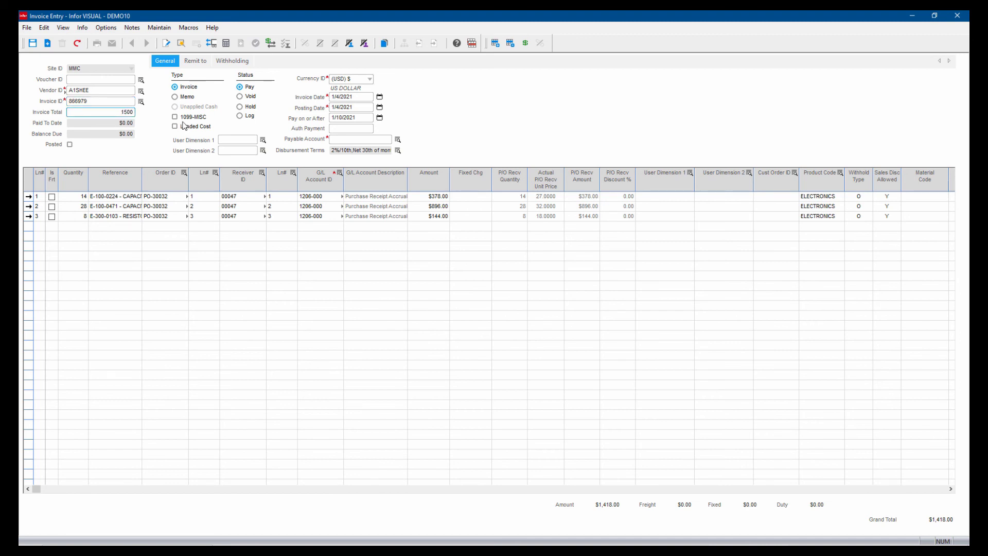
left_click(342, 236)
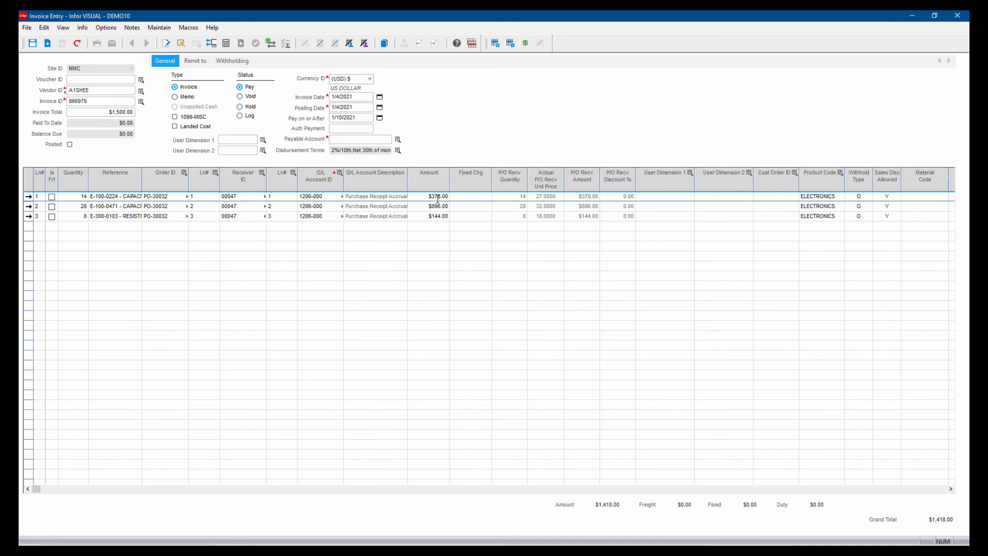
- Set the payable account to 1205-000, try to save the invoice, and go to the first line's amount
left_click(339, 140)
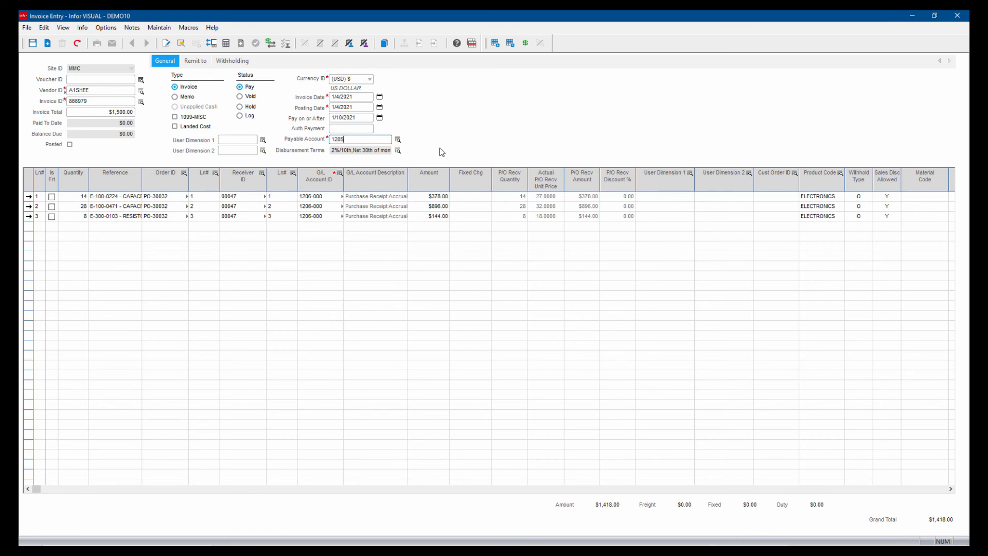
type("1205-000")
key("Tab")
left_click(32, 44)
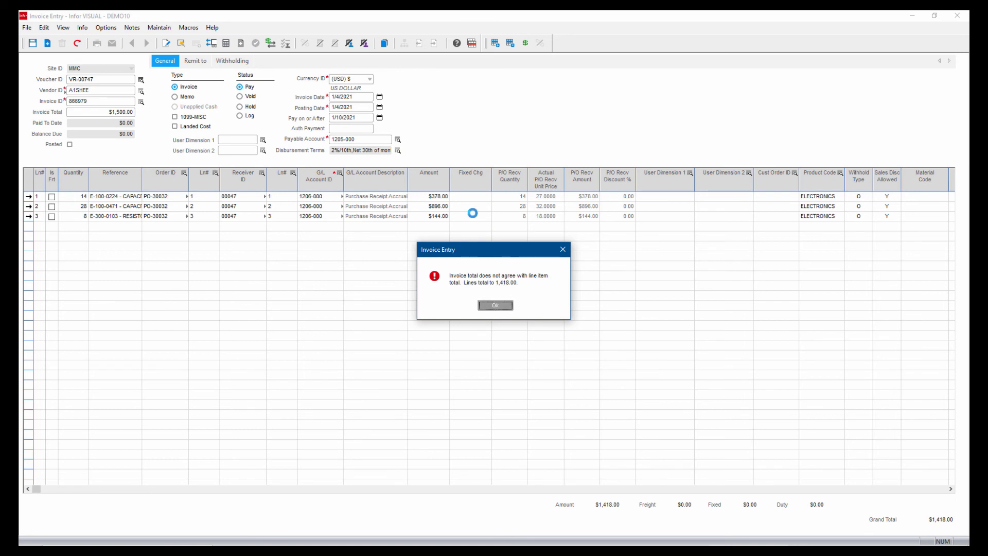
left_click(499, 307)
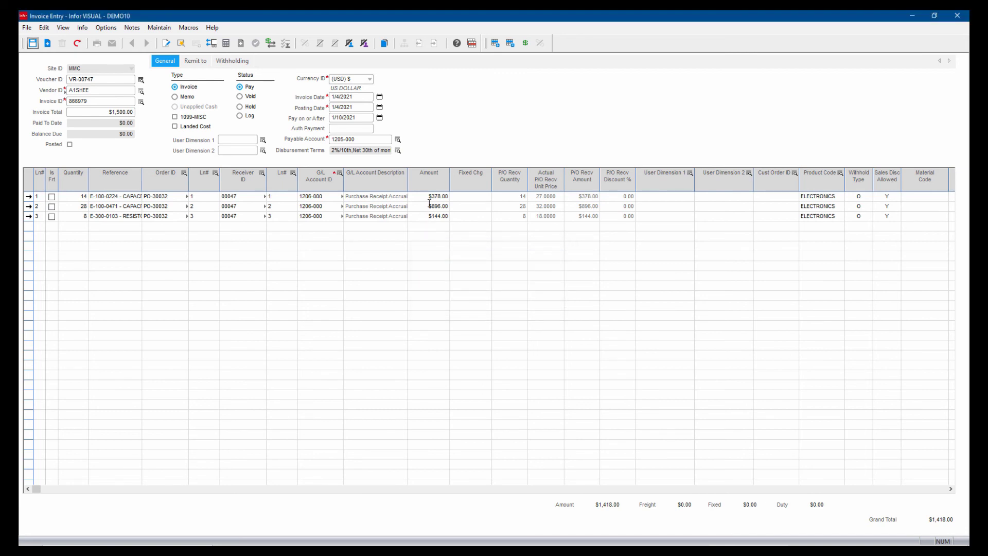
left_click(423, 196)
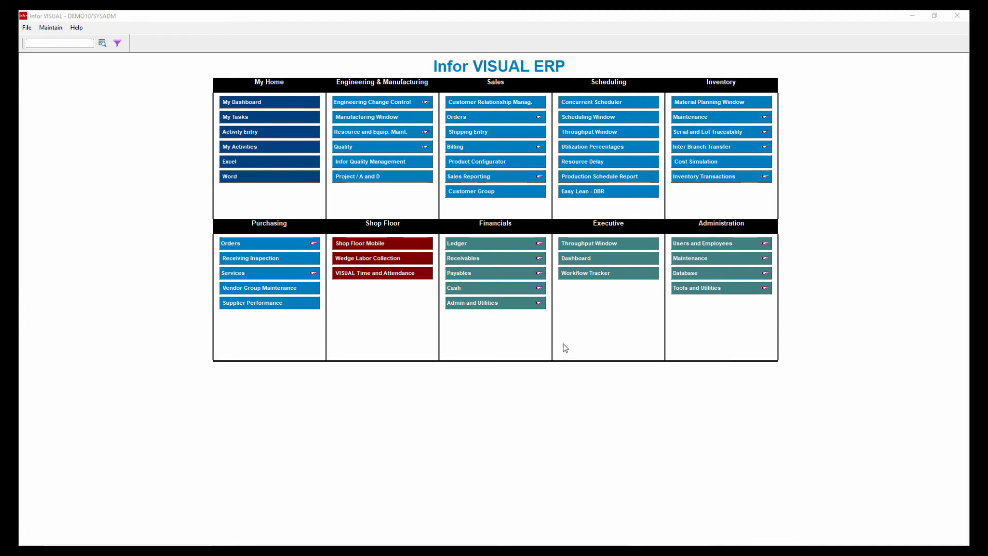
- Open the Cash Management Window from the financial cash functions and reposition it slightly
left_click(533, 286)
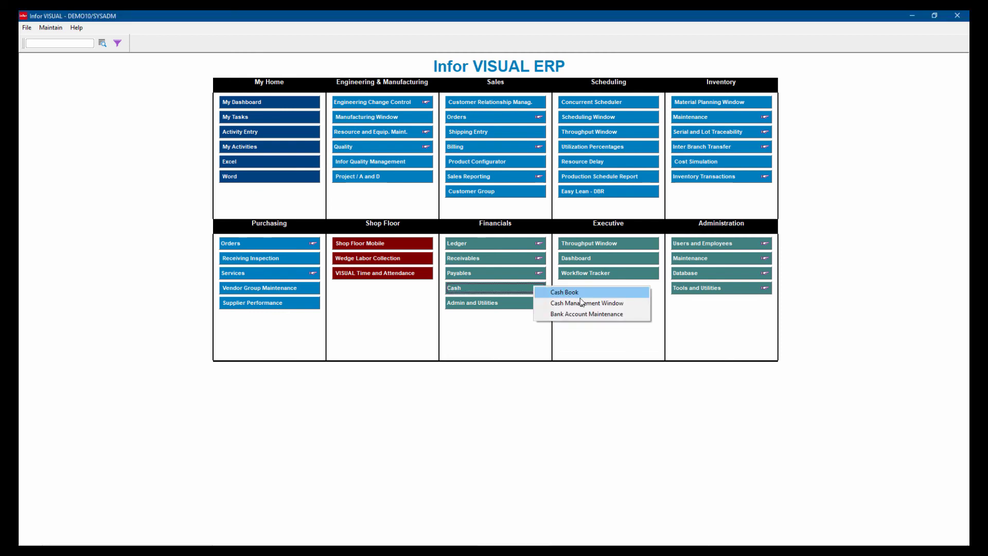
left_click(565, 303)
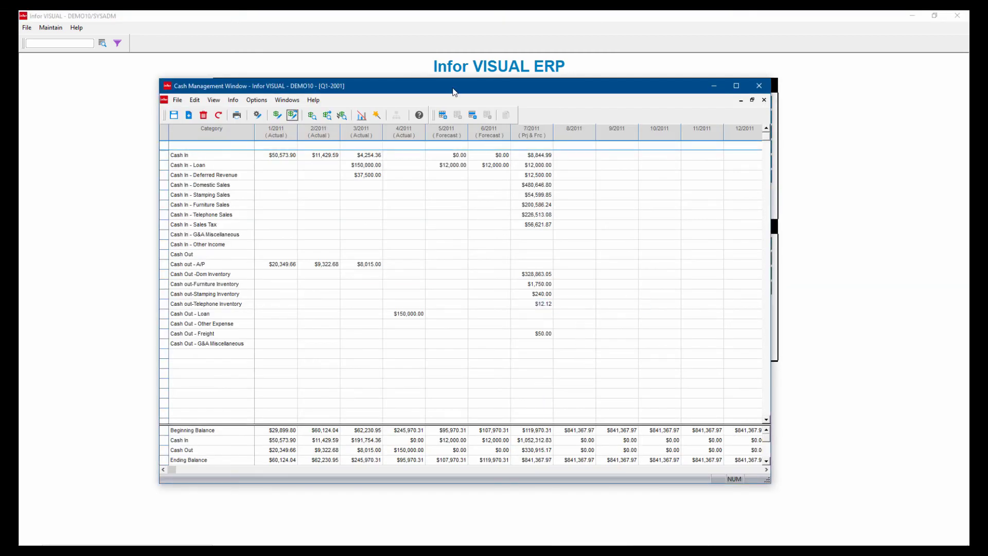
left_click_drag(452, 88, 477, 85)
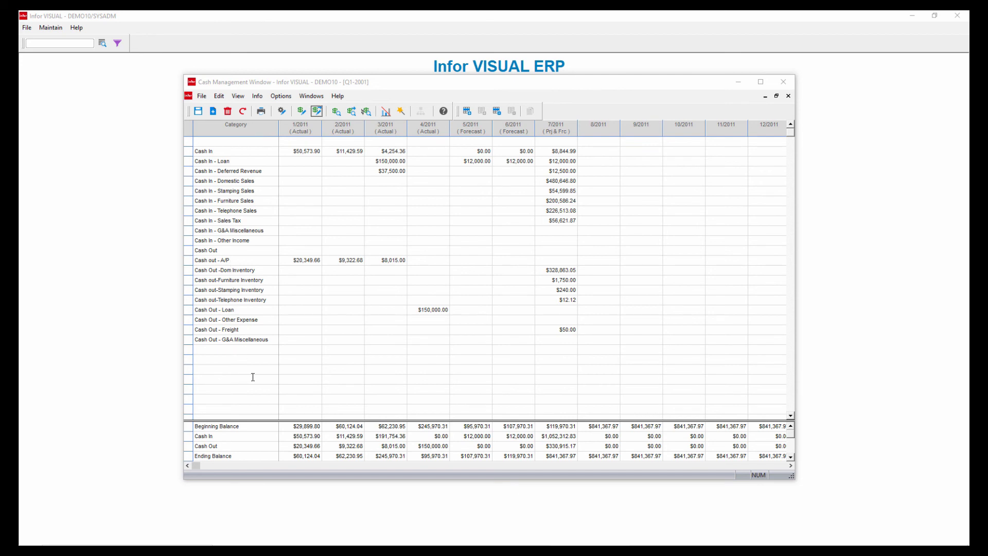
- Check the projected cash assumptions for receivables, payables, customer orders and purchase orders, and cancel without updating
left_click(316, 110)
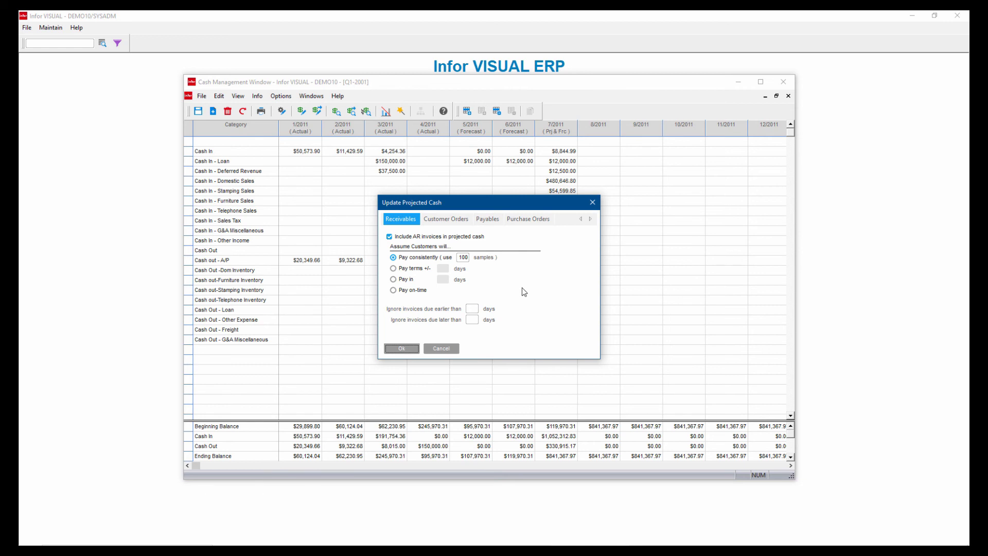
left_click(483, 221)
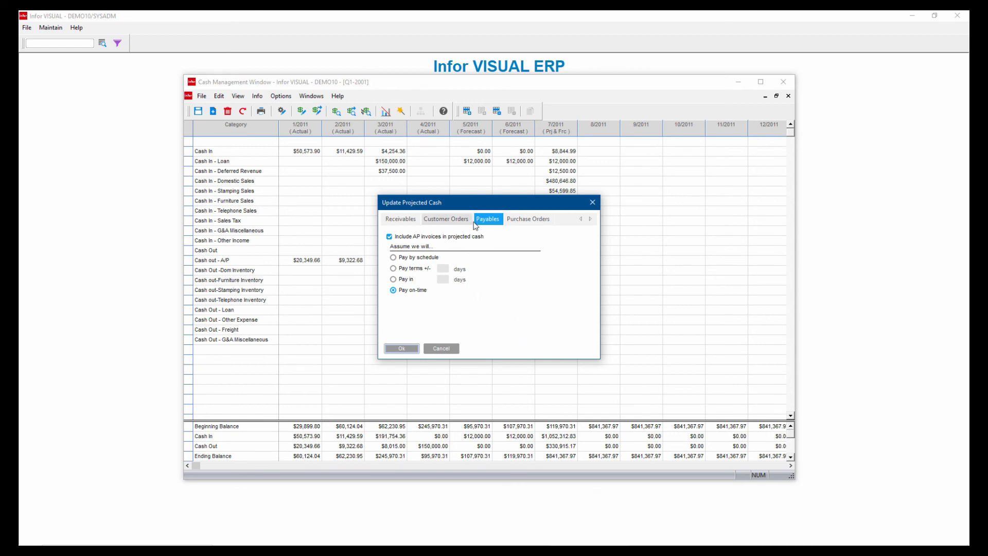
left_click(446, 221)
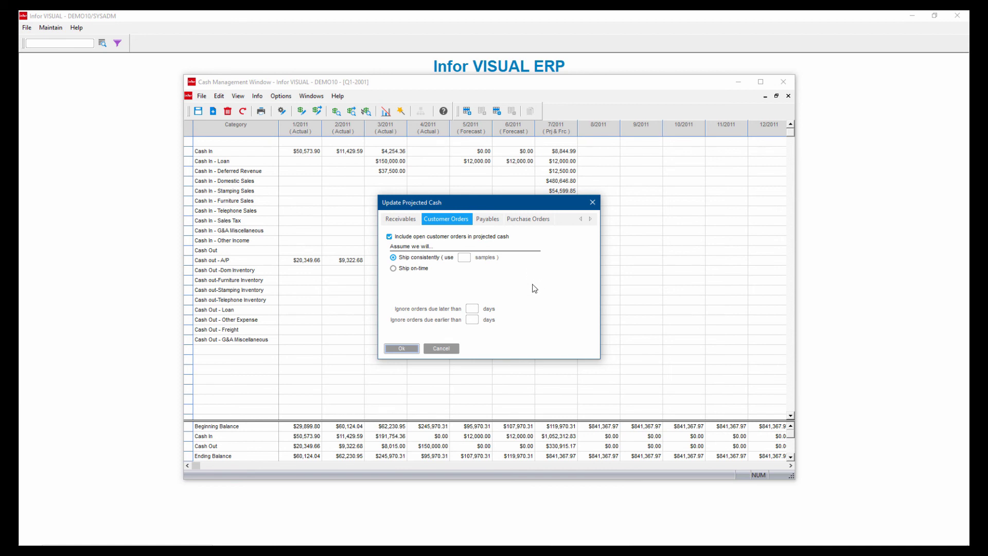
left_click(538, 223)
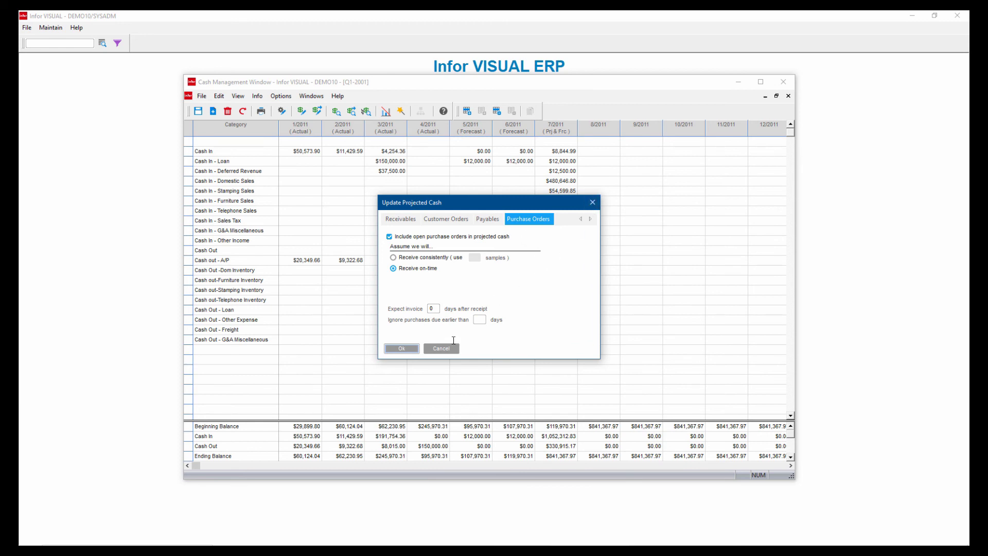
left_click(441, 349)
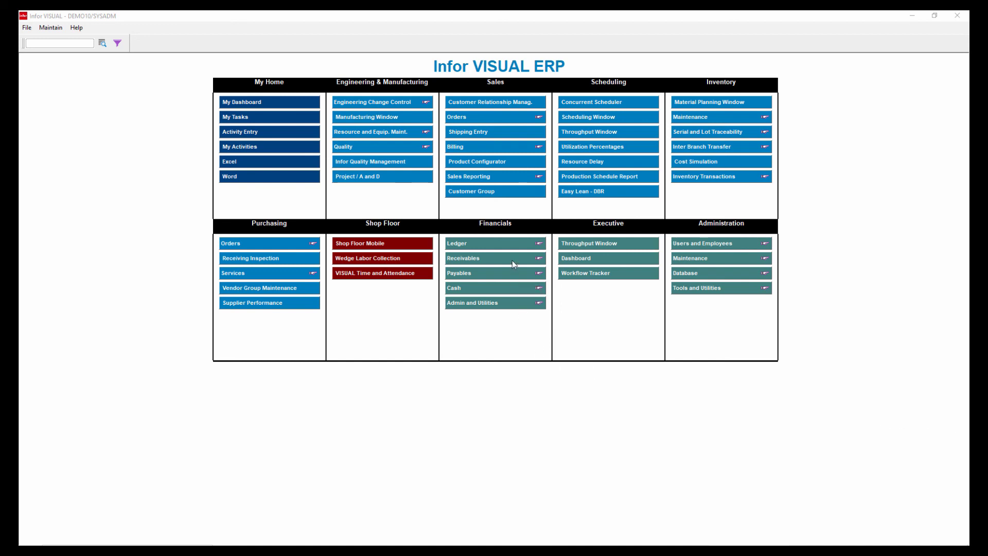
- Open the ledger's Report Writer Window and start the Report Wizard
left_click(539, 244)
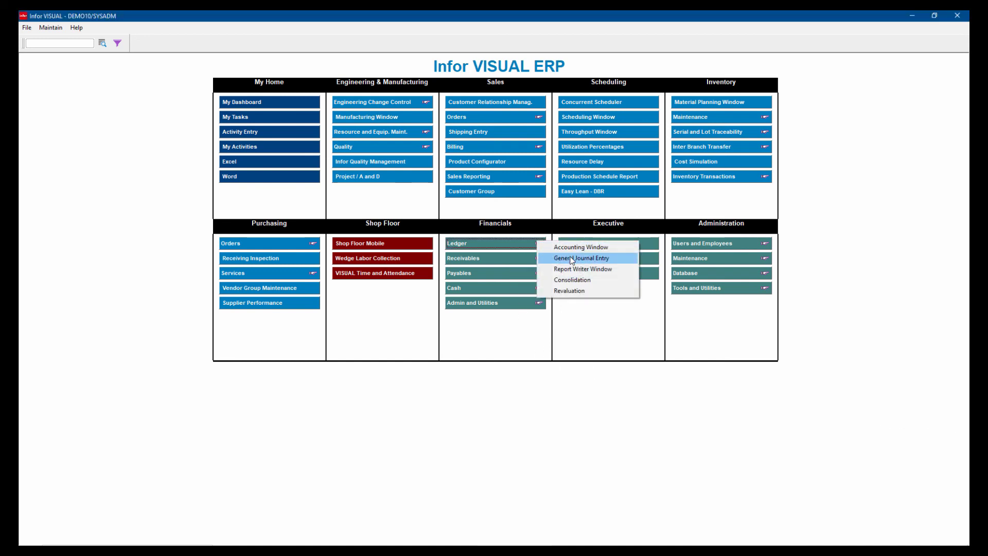
left_click(603, 270)
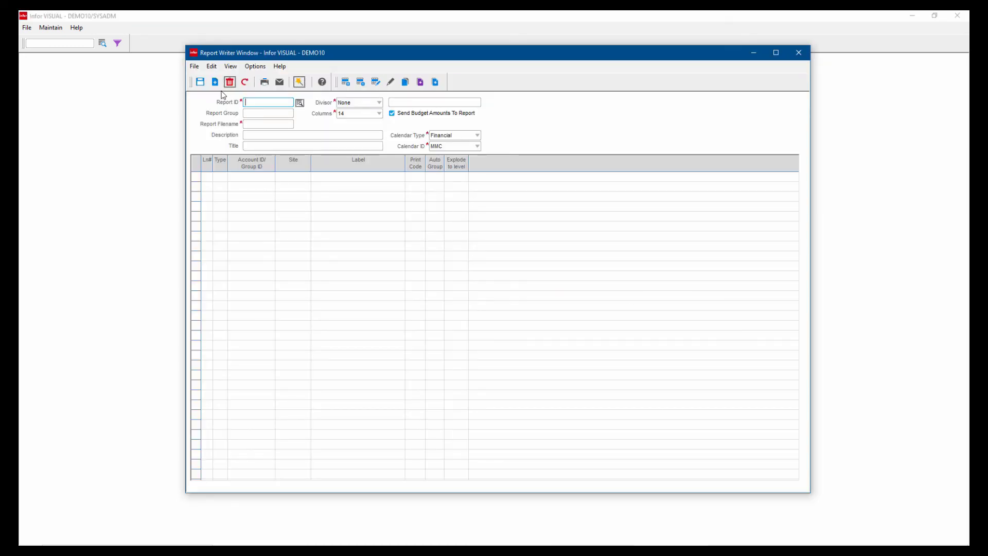
left_click(299, 81)
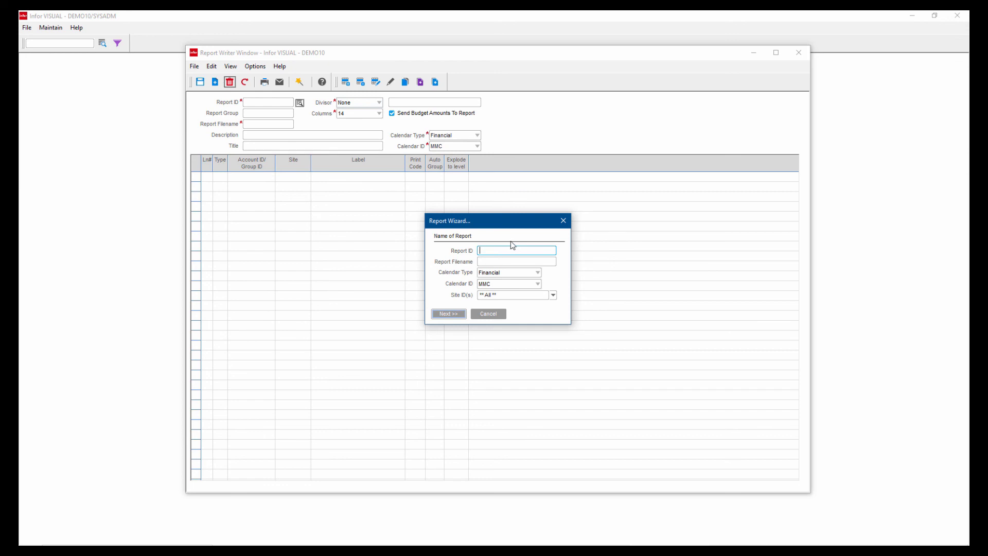
- Name the report NICKTEST with filename NICKBAL, keeping the Financial calendar type and all sites, and continue the wizard
type("NICKTEST")
key("Tab")
type("NICK")
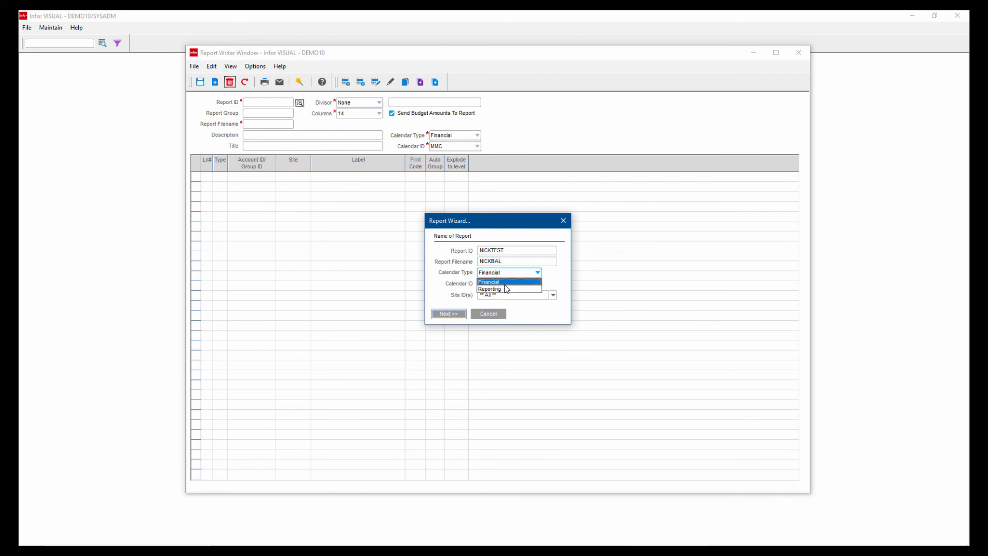
left_click(520, 306)
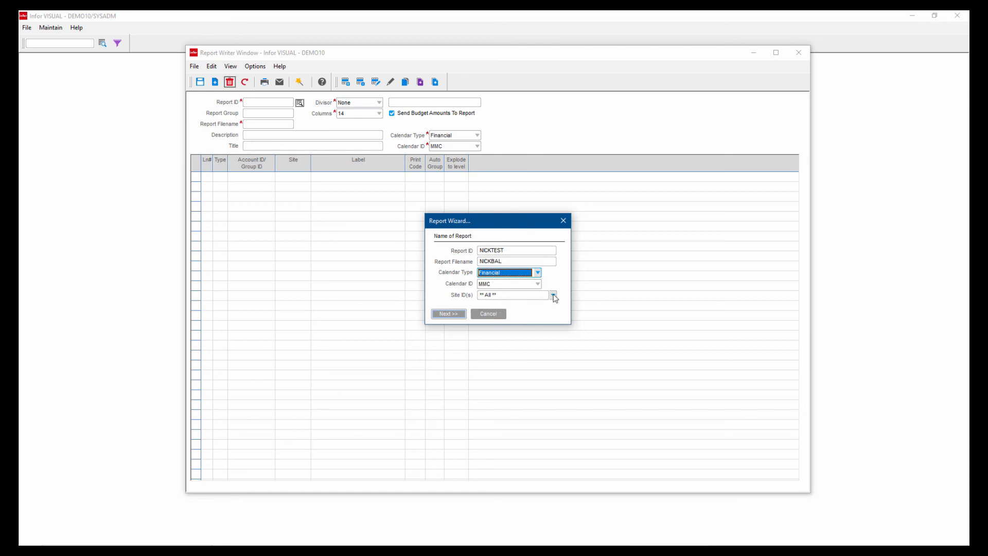
left_click(452, 314)
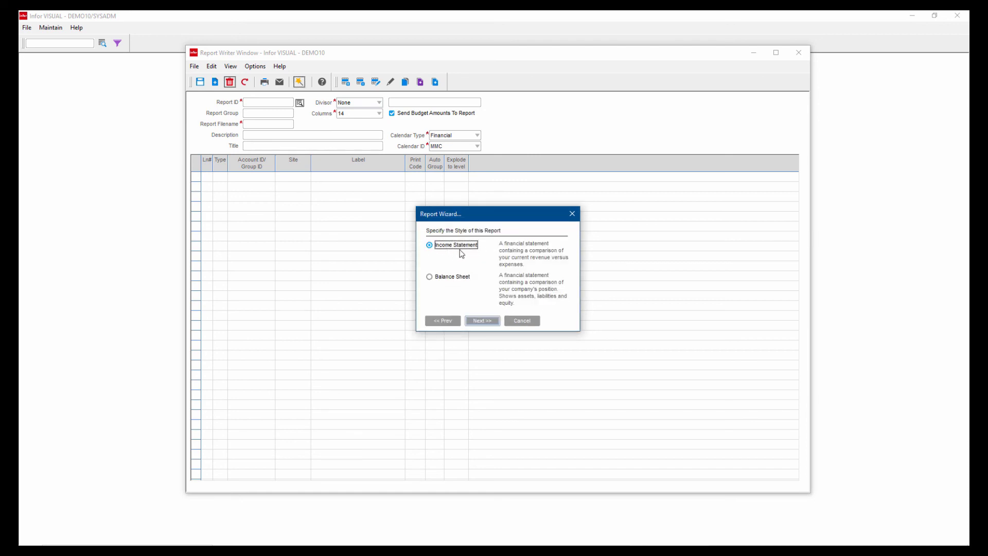
- Choose the Balance Sheet style with the Current/Last year Comparative layout and continue to the account selection
left_click(431, 278)
left_click(485, 319)
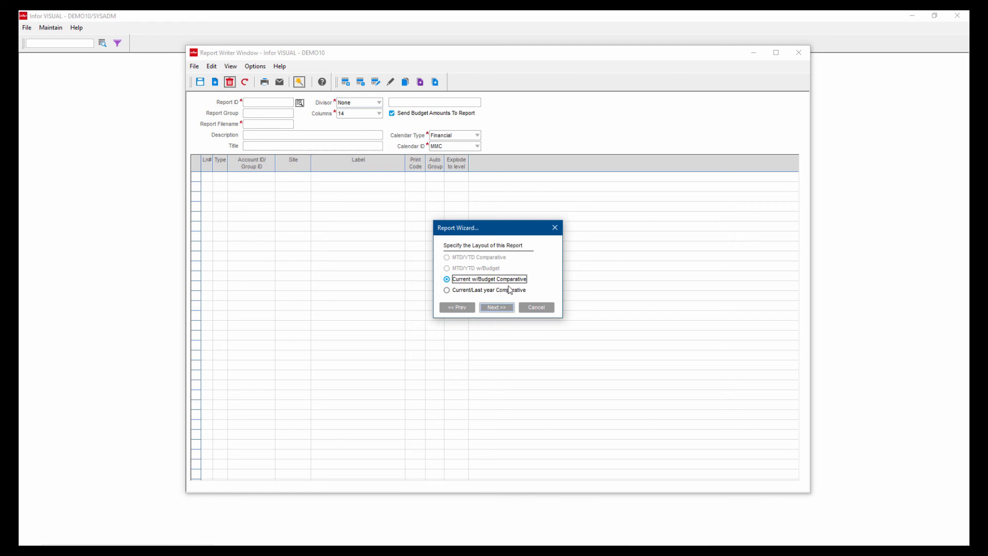
left_click(446, 290)
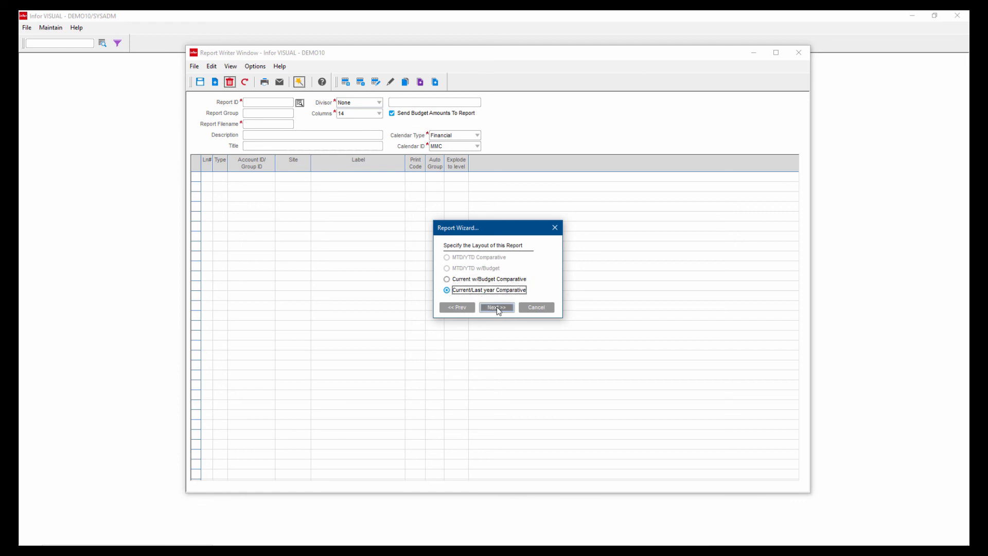
left_click(495, 307)
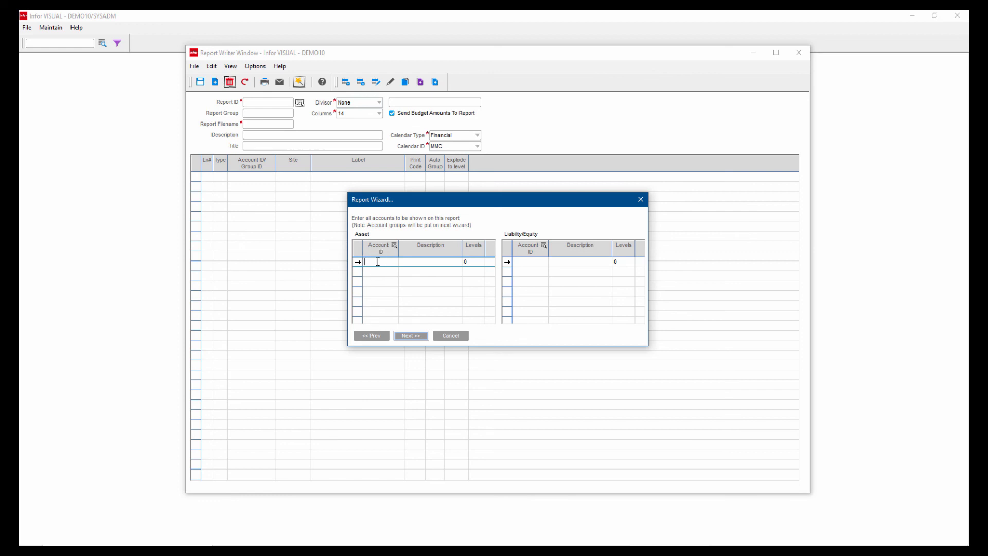
- Add asset account 10000 to the report with 2 levels
type("10000")
key("Tab")
type("2")
- Add liability/equity accounts 12000 and 13000 with 1 level each and continue to the account groups
left_click(530, 263)
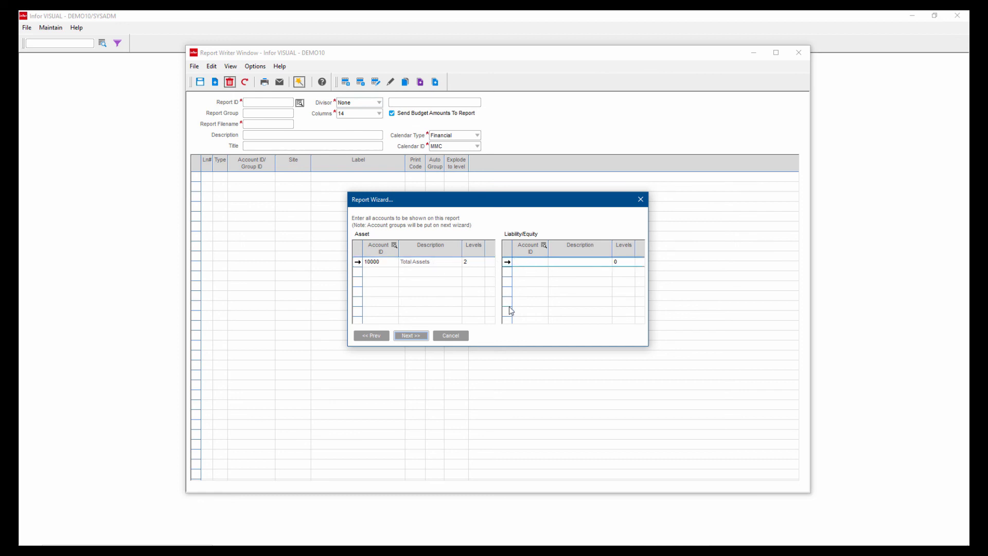
type("12000")
key("Tab")
type("1")
key("Tab")
type("13000")
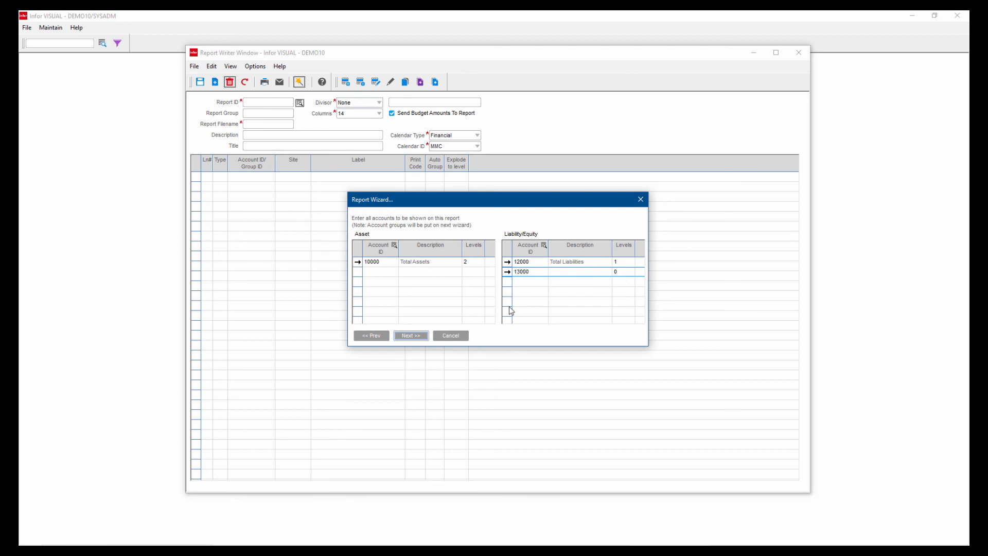
key("Tab")
type("1")
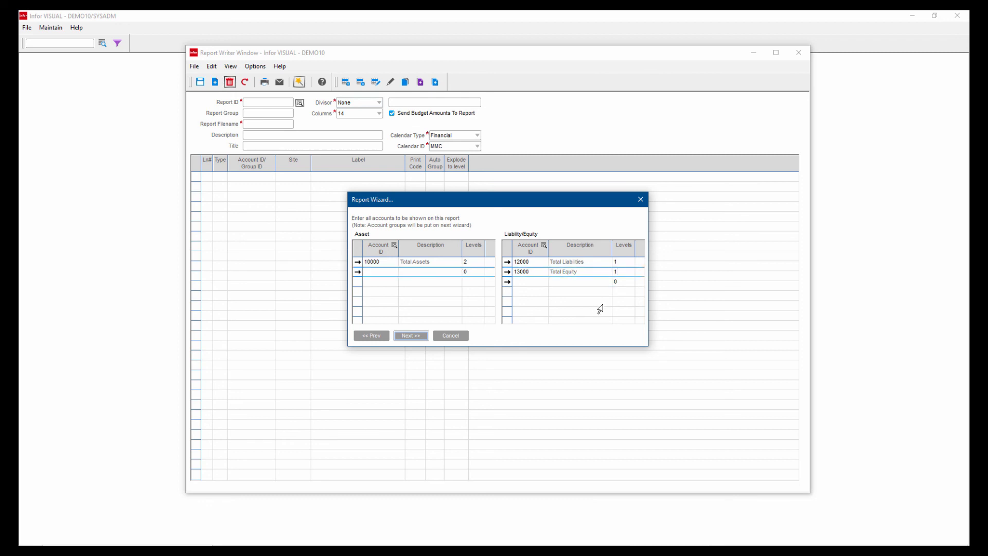
key("Tab")
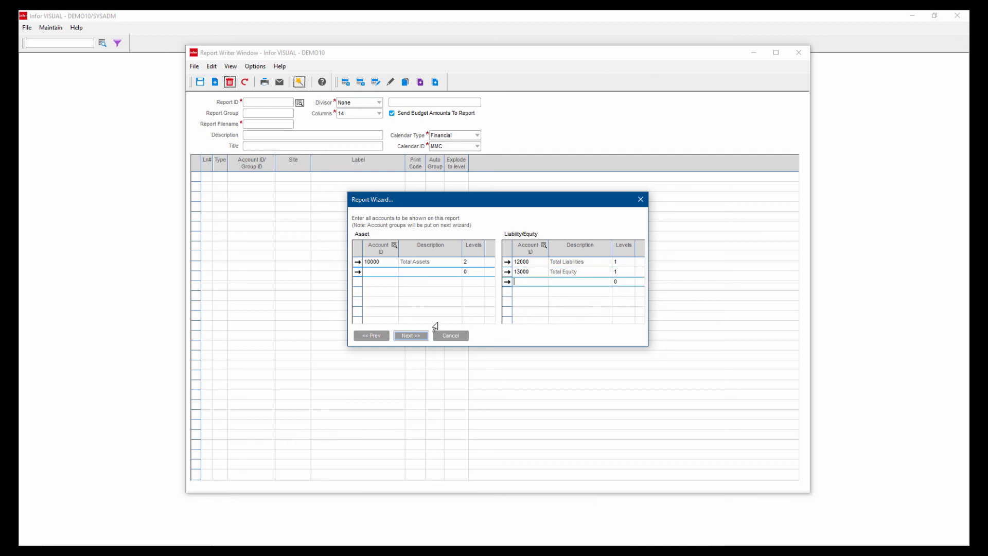
left_click(411, 336)
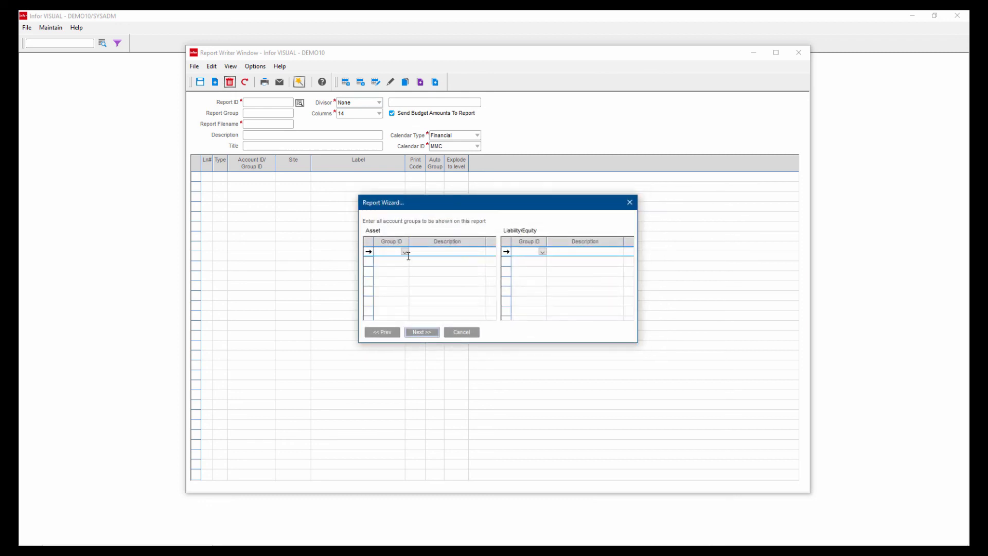
- Skip the account groups, generate the balance sheet report with the wizard, and open its print options
left_click(423, 332)
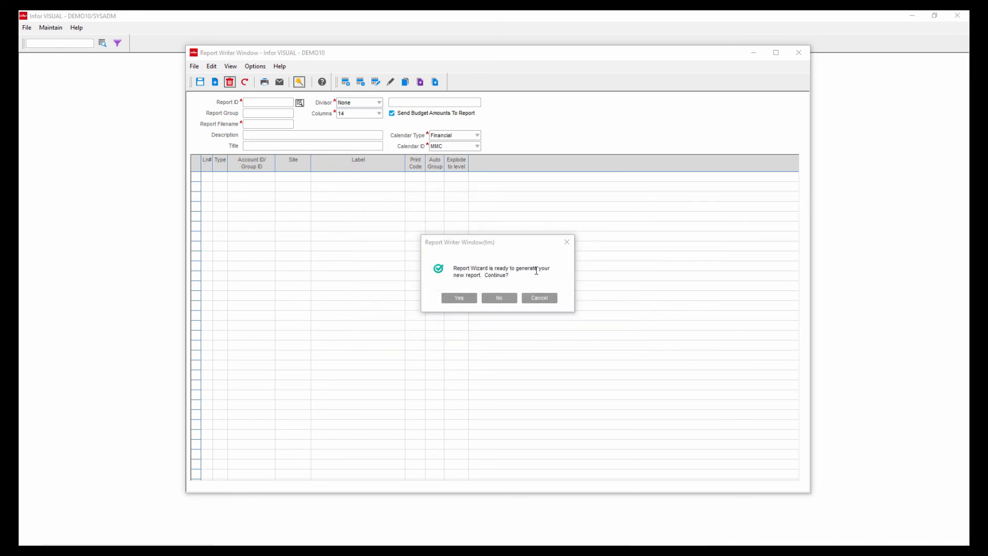
left_click(469, 299)
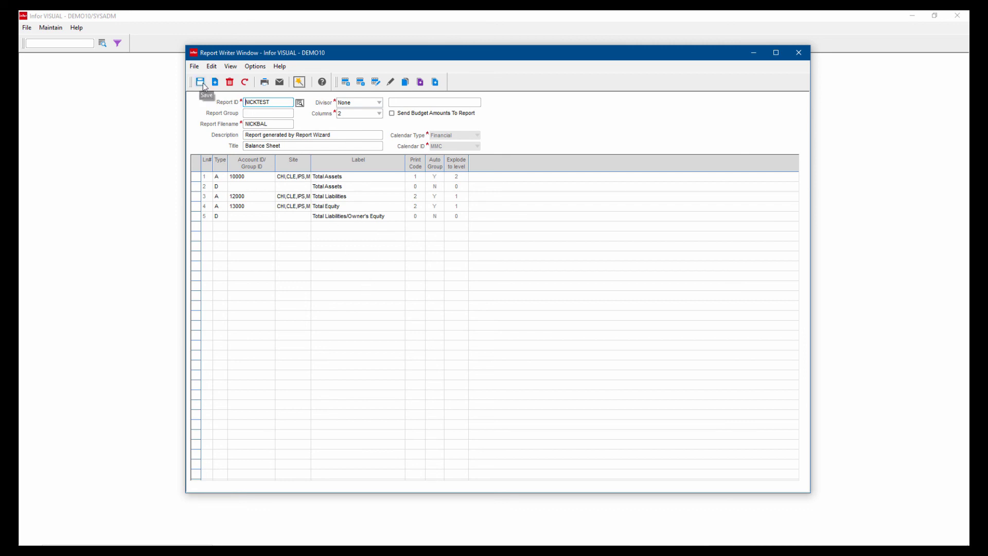
left_click(194, 66)
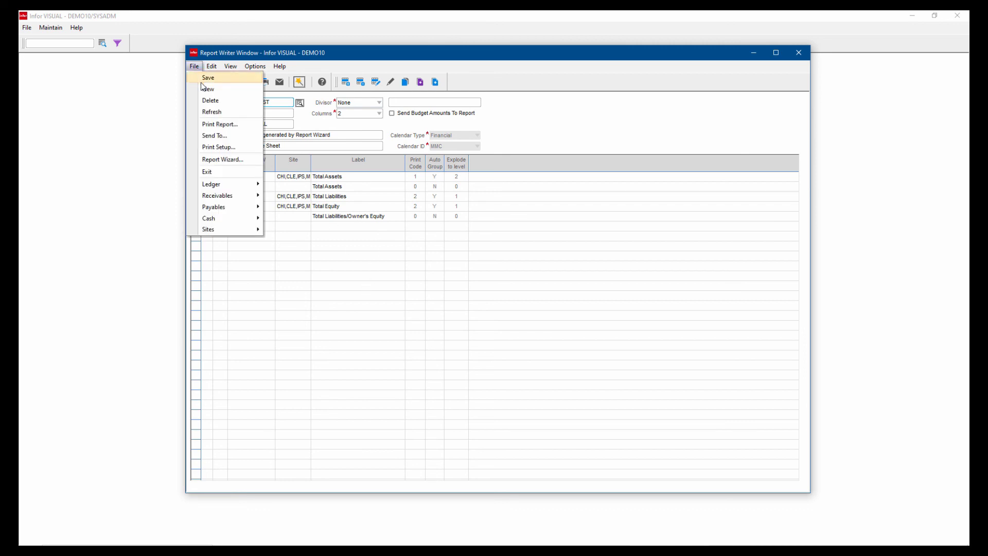
left_click(219, 125)
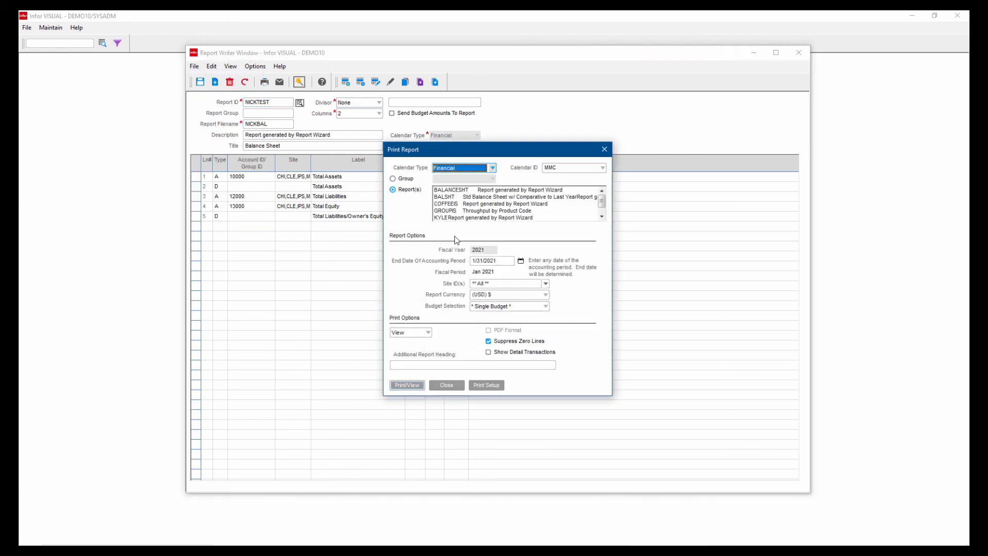
- View the NICKTEST report for the accounting period ending 4/1/2011, keeping all sites and USD currency
scroll(600, 203, "down", 1)
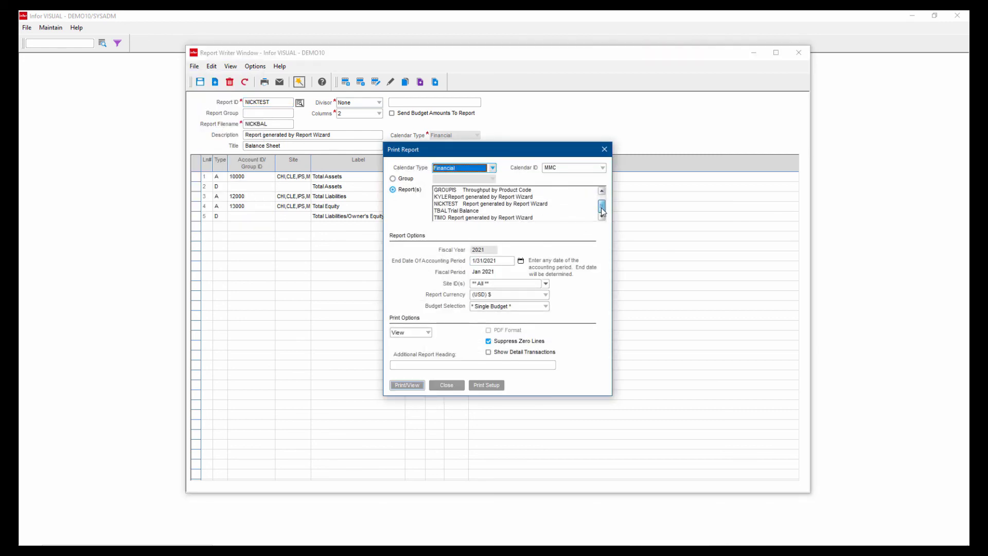
left_click(455, 204)
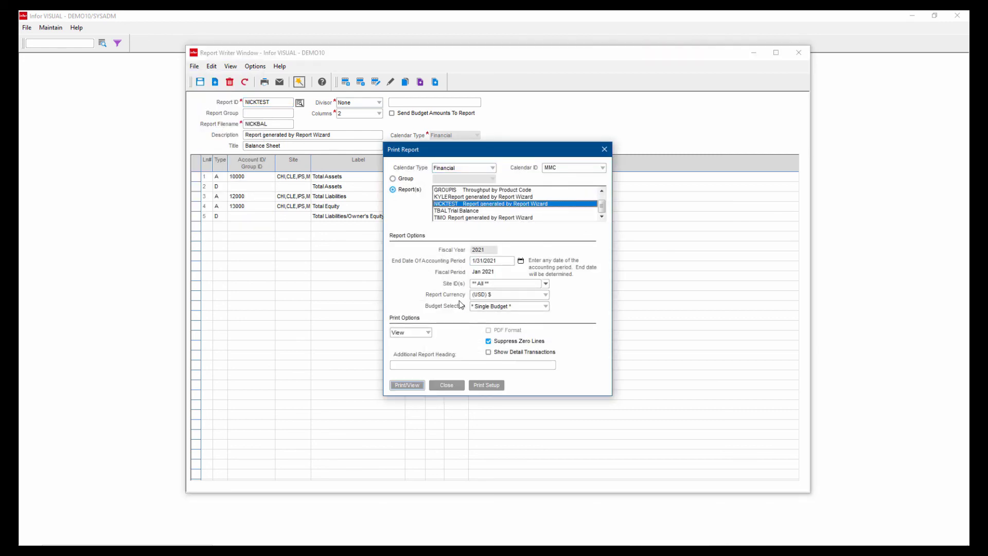
key("Tab")
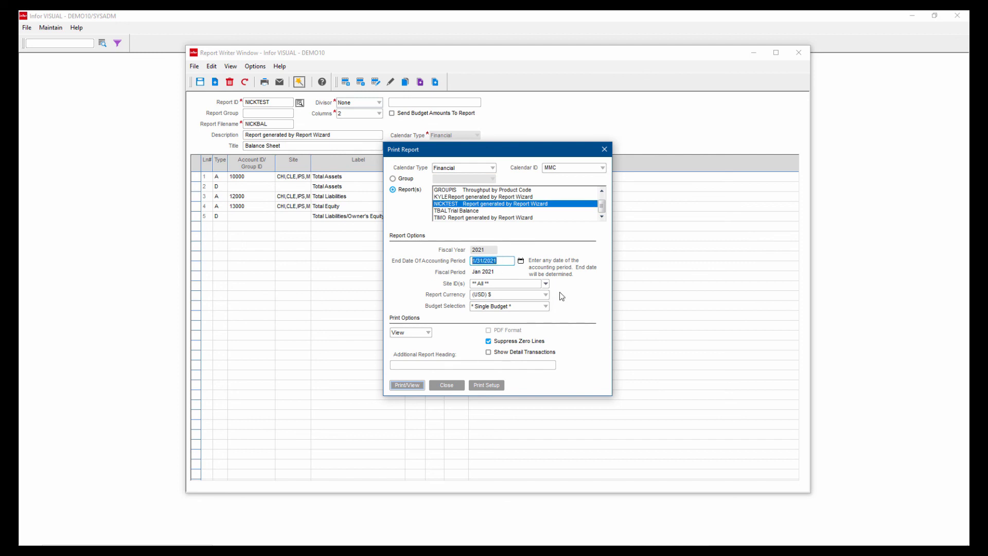
type("1/11")
key("Tab")
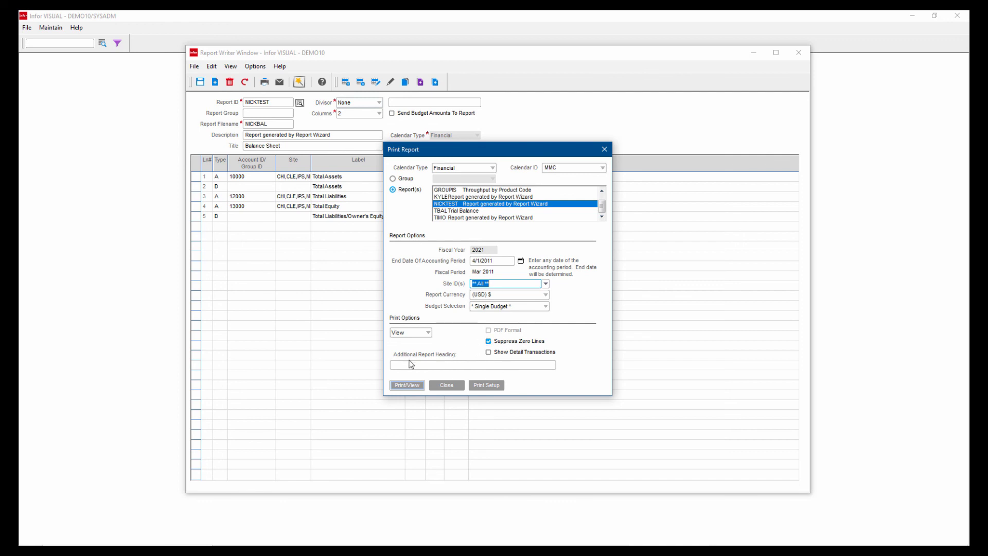
left_click(403, 365)
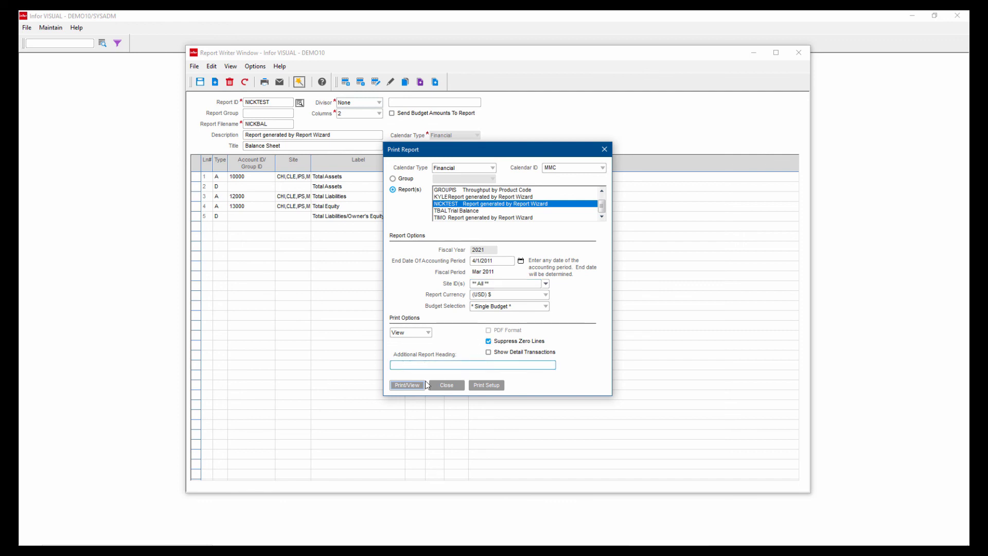
left_click(416, 385)
left_click(416, 384)
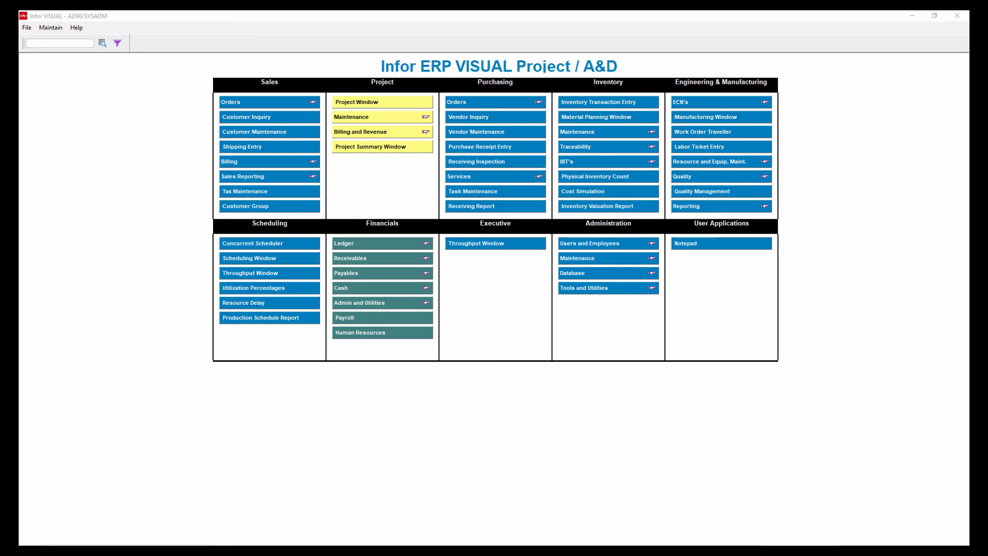
- Open the Estimating Window from the Sales orders group and view the Able Manufacturing quote's linked project structure
left_click(303, 104)
left_click(360, 132)
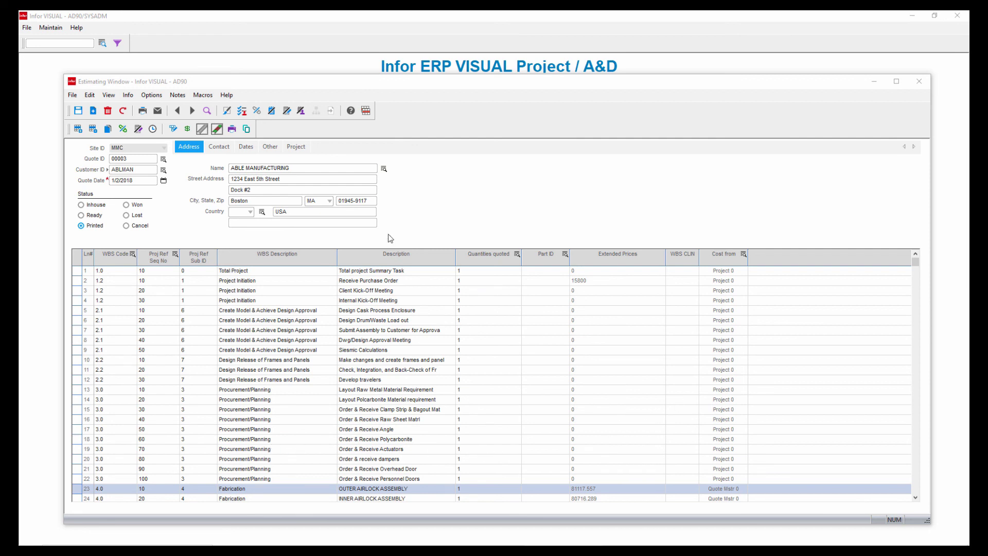
left_click(202, 128)
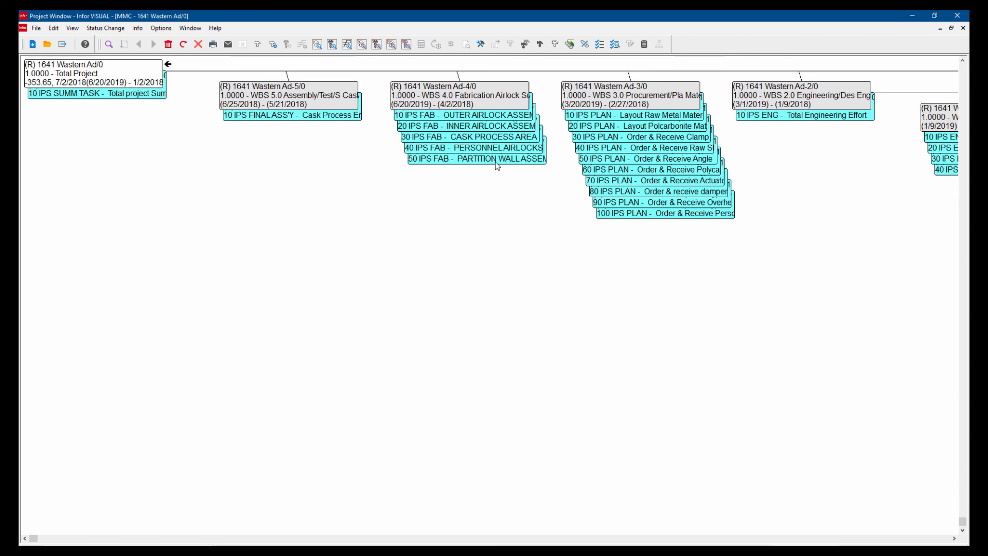
- Return to the estimate, view the quote master structure of the inner airlock assembly, and close the window
double_click(641, 159)
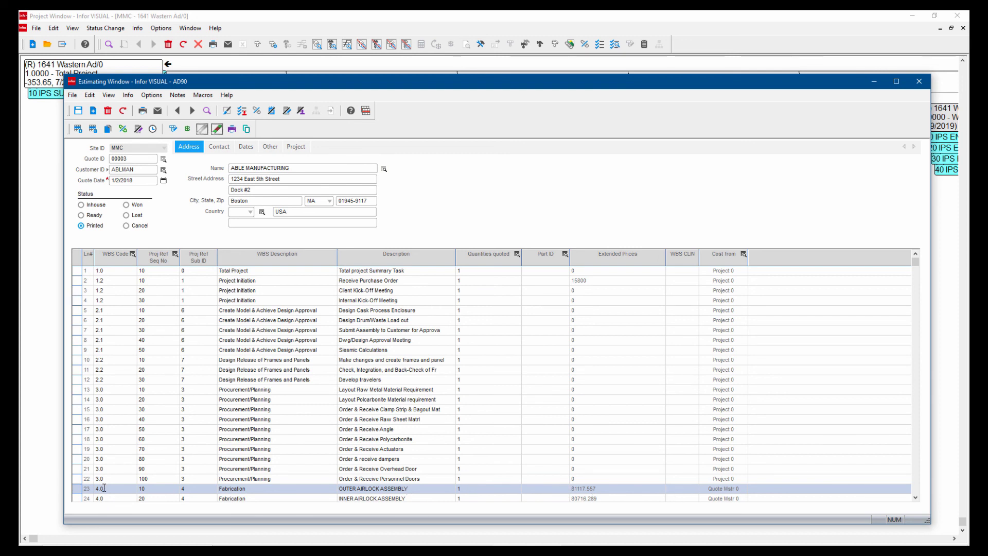
left_click(218, 129)
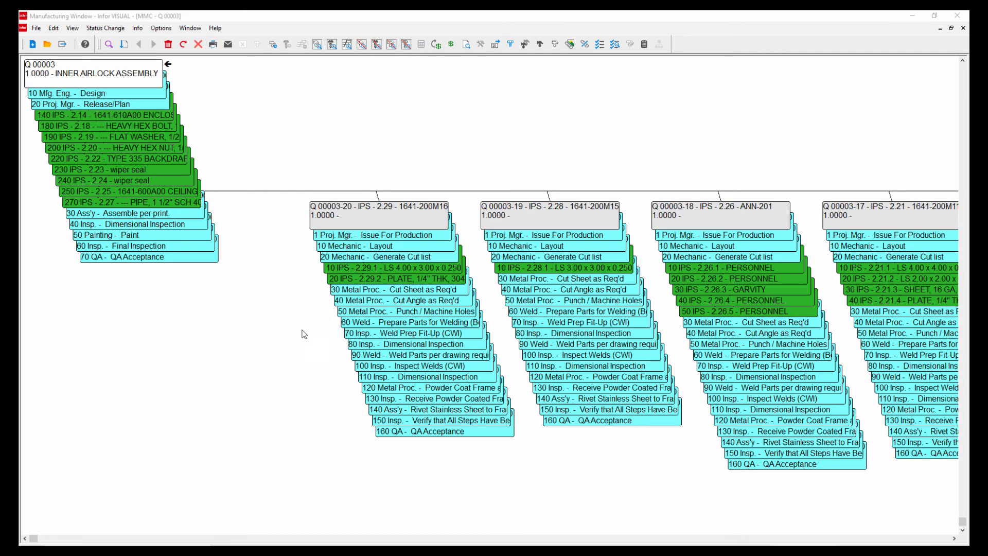
left_click(957, 15)
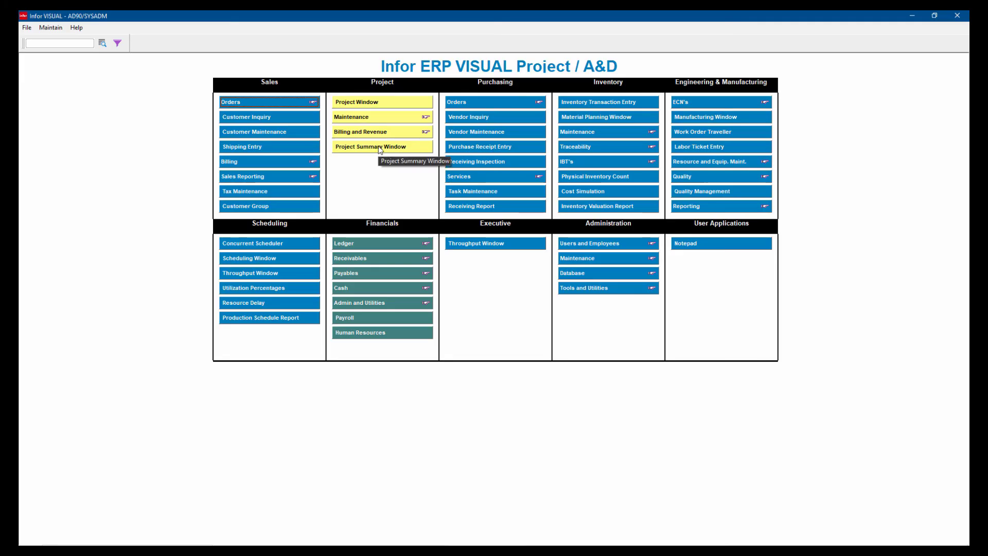
- Open the Project Summary Window and load project 1641 Wastern Ad
left_click(381, 149)
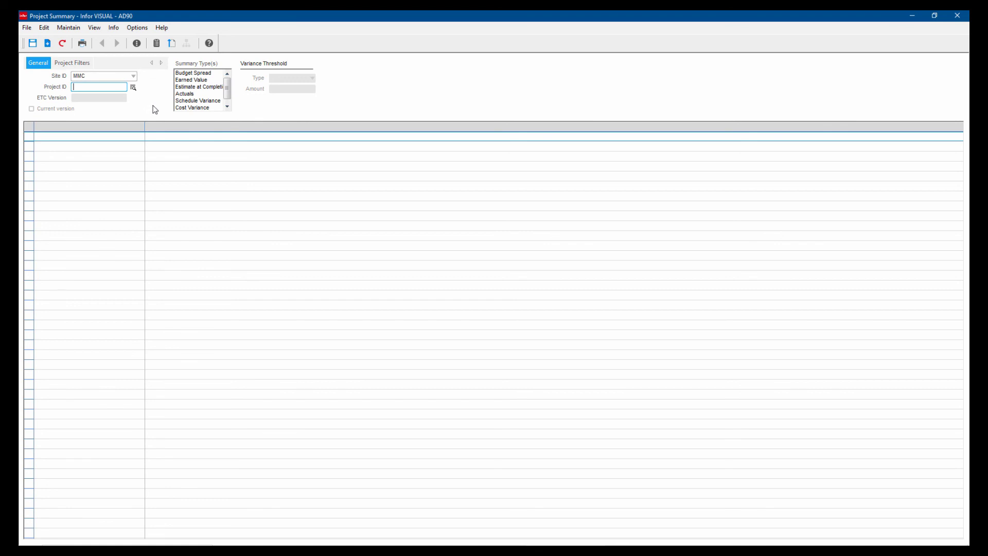
left_click(133, 87)
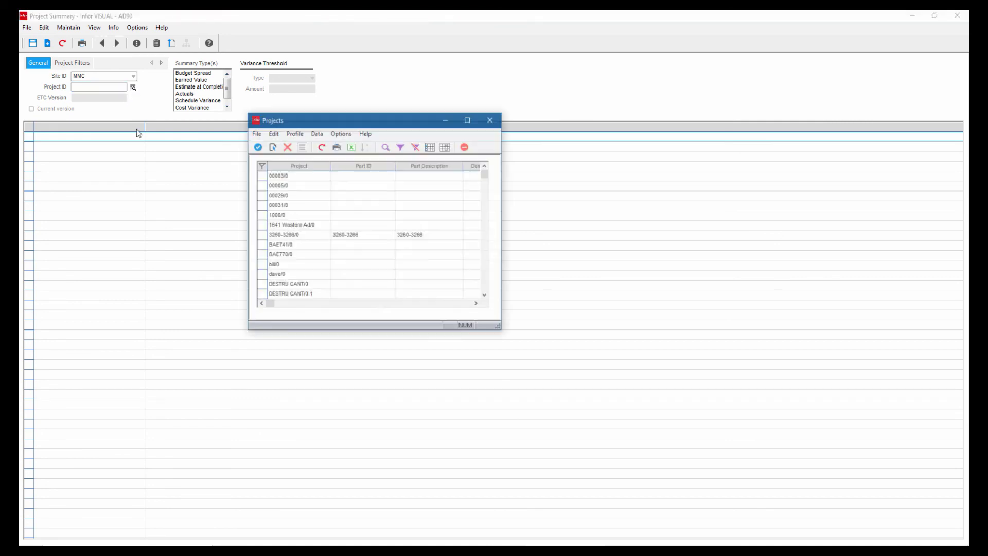
double_click(286, 227)
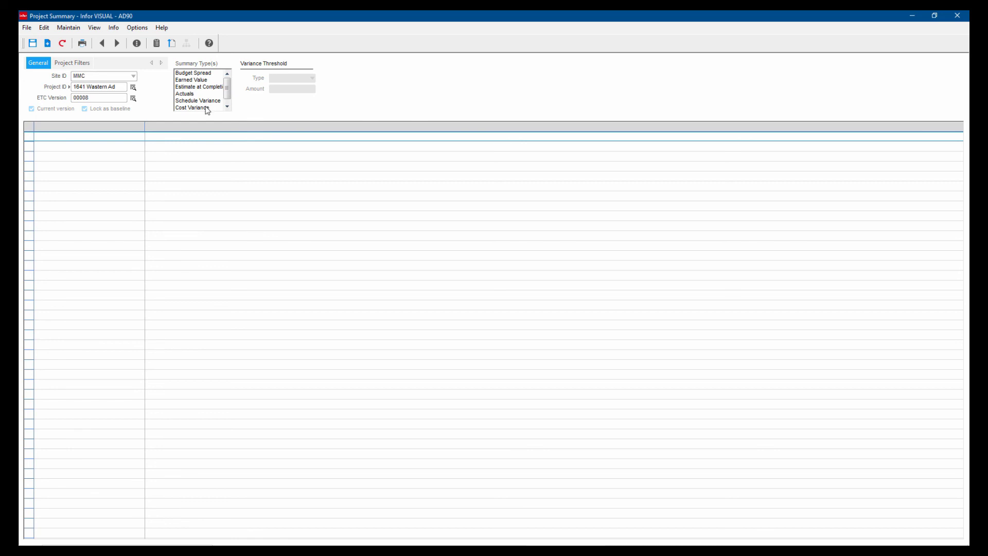
- Show the project's Budget Spread, compare it with Actuals, and leave only Actuals displayed
left_click_drag(227, 92, 226, 87)
left_click(201, 74)
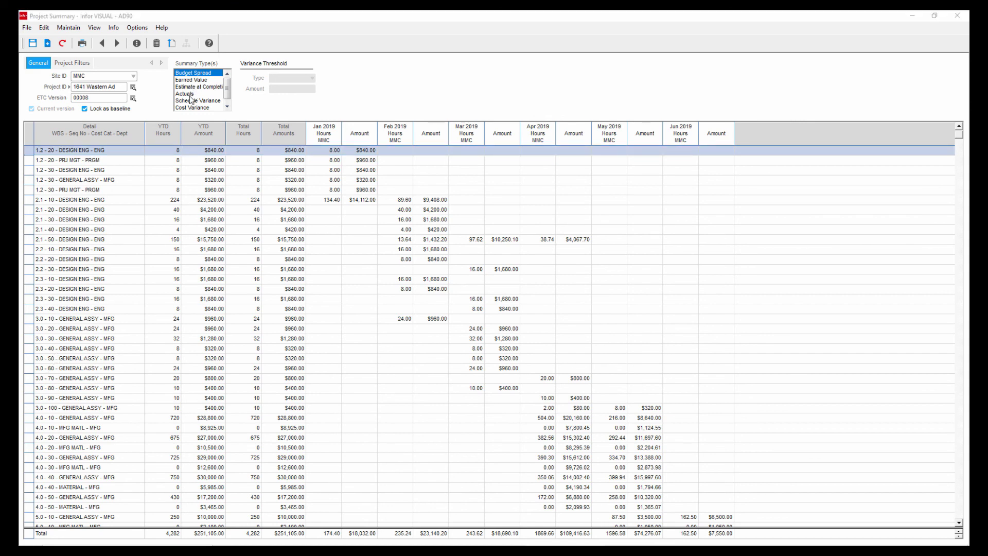
left_click(188, 94, "ctrl")
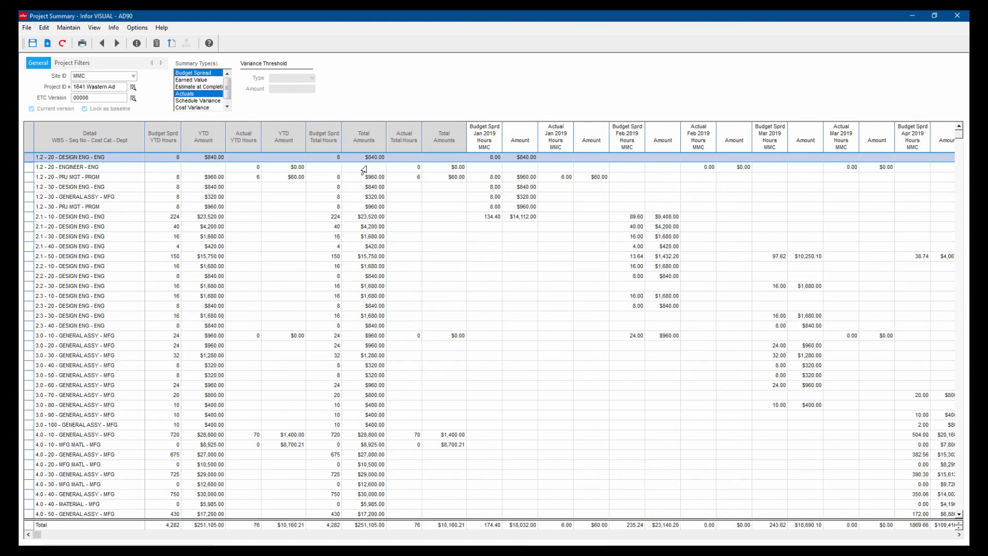
left_click(197, 75, "ctrl")
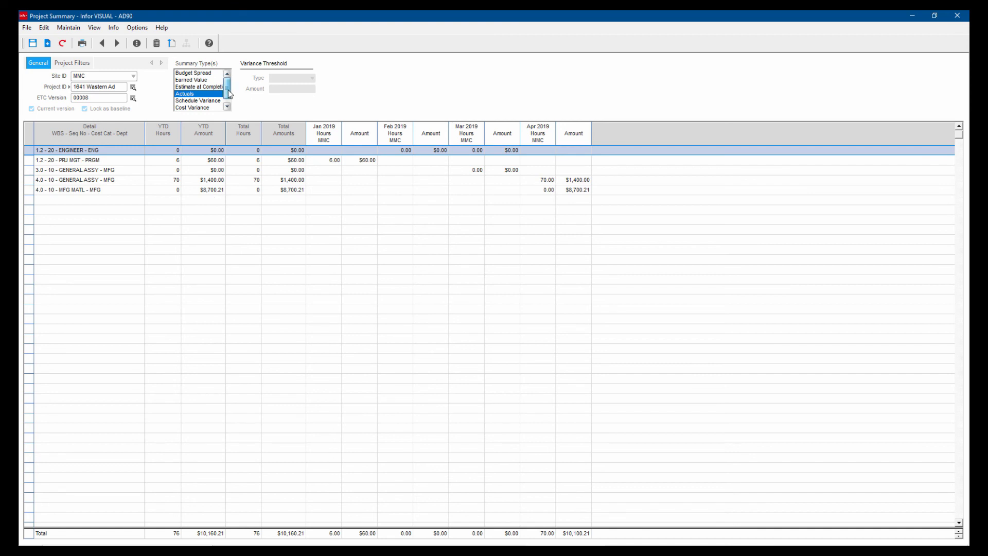
- Add the schedule, cost and budget variances, Estimate at Completion and Earned Value to the project summary
left_click(227, 105)
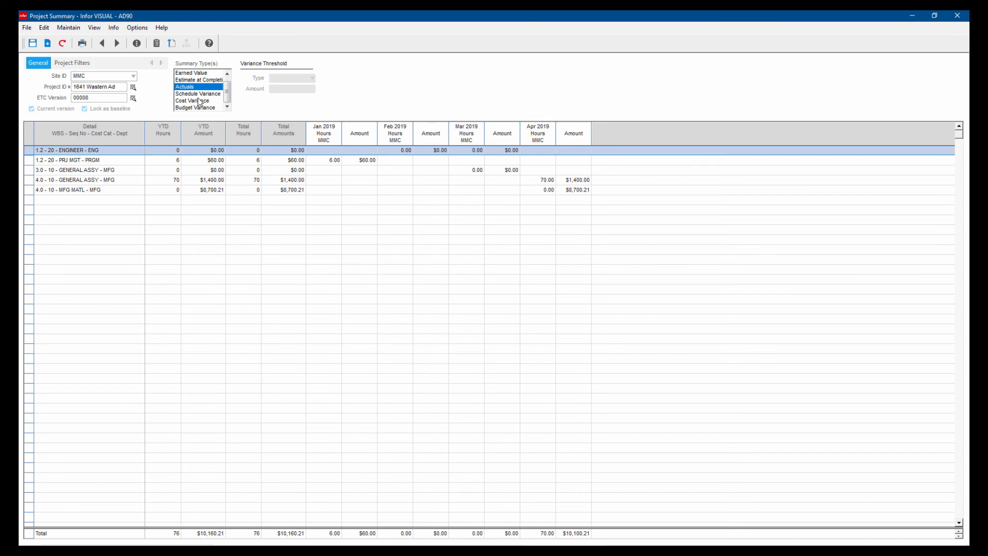
left_click(216, 100, "shift")
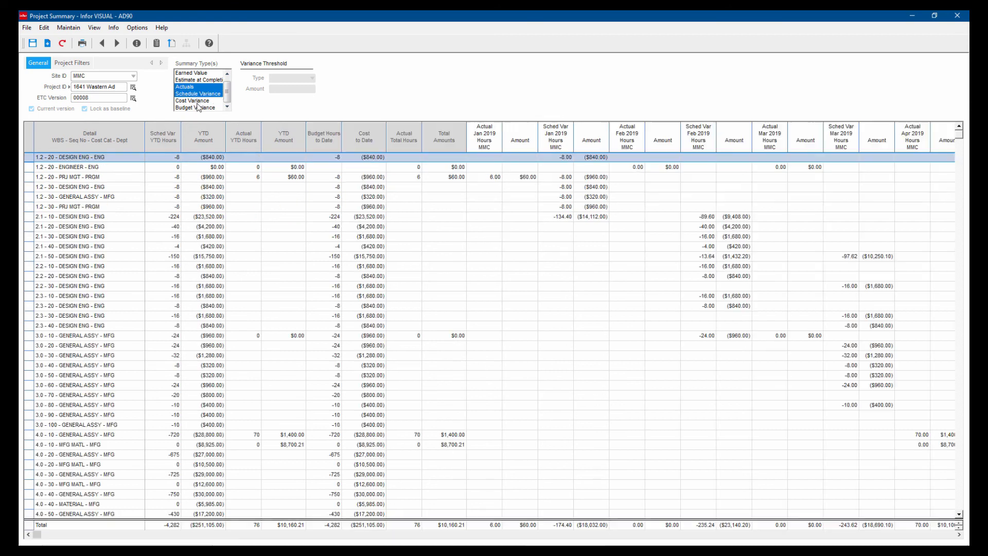
left_click(195, 107, "shift")
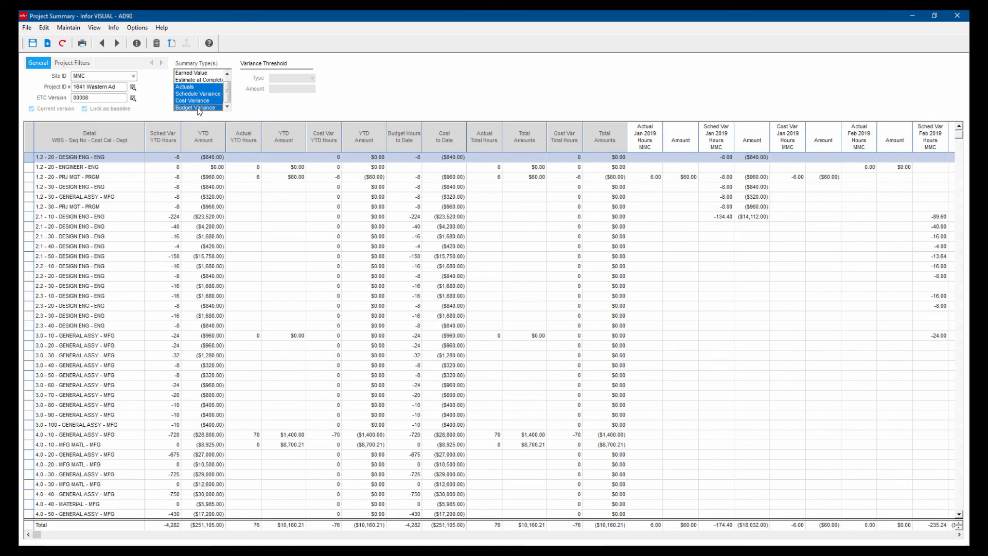
left_click(194, 80, "ctrl")
left_click(193, 73, "ctrl")
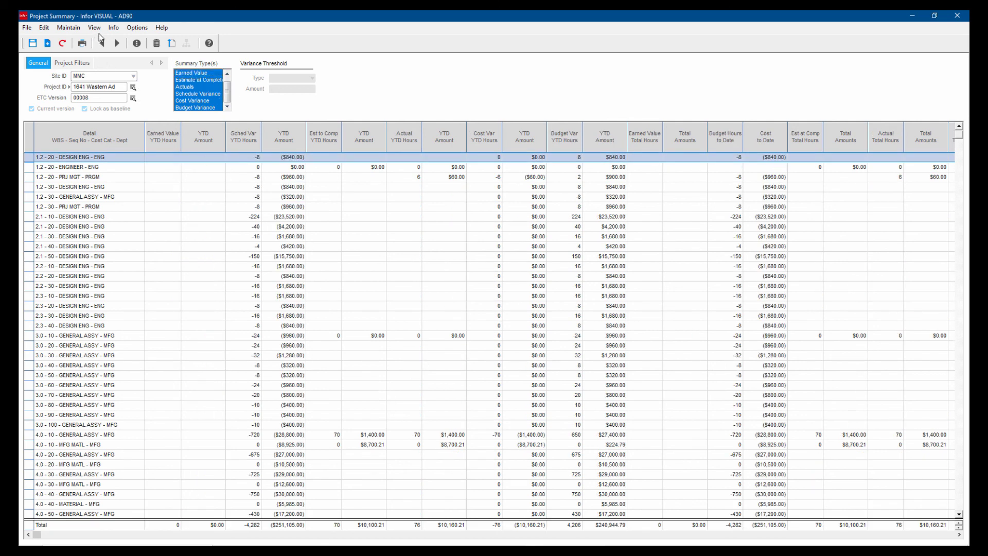
- Open the Project Status and drill into the work order of the sequence 10 IPS FAB line under WBS 4.0
left_click(113, 27)
left_click(135, 36)
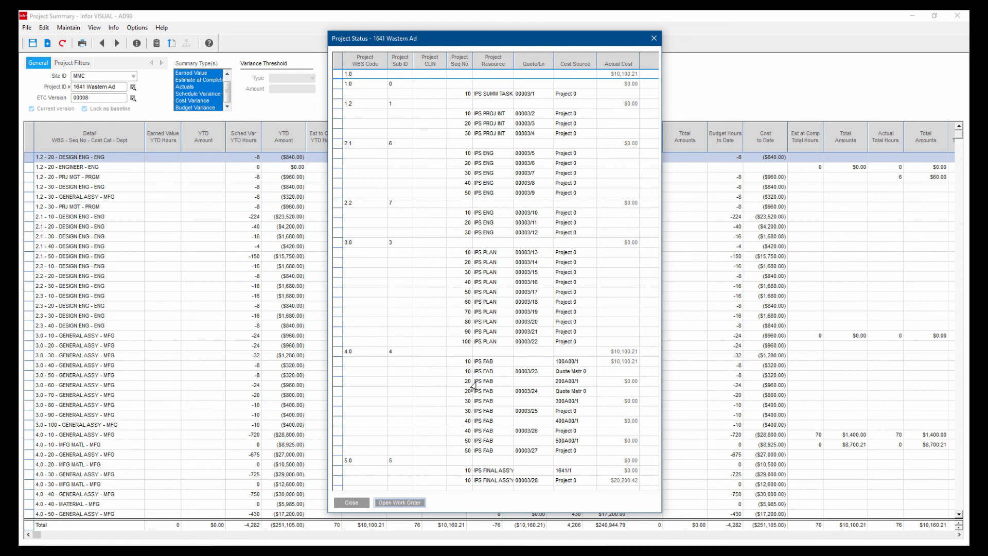
left_click(562, 363)
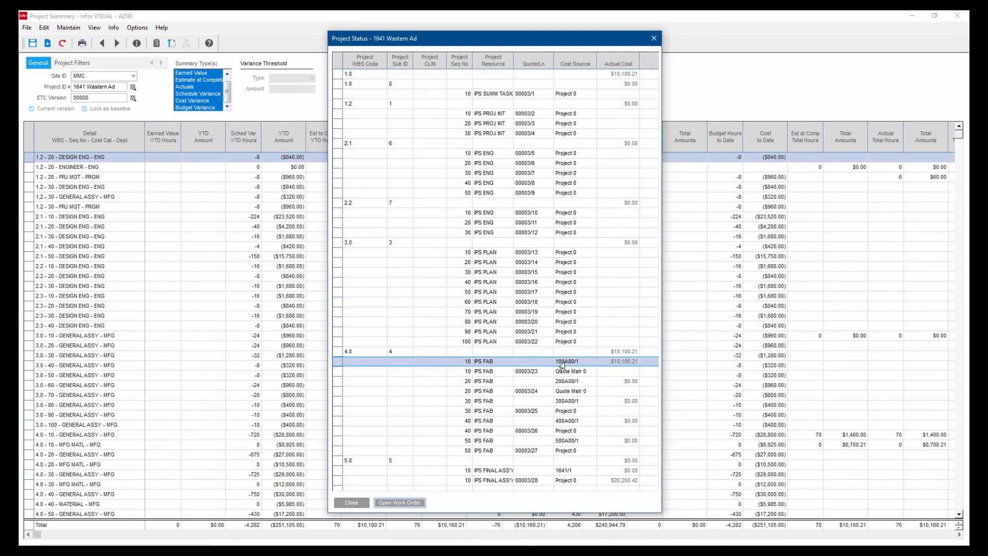
left_click(413, 502)
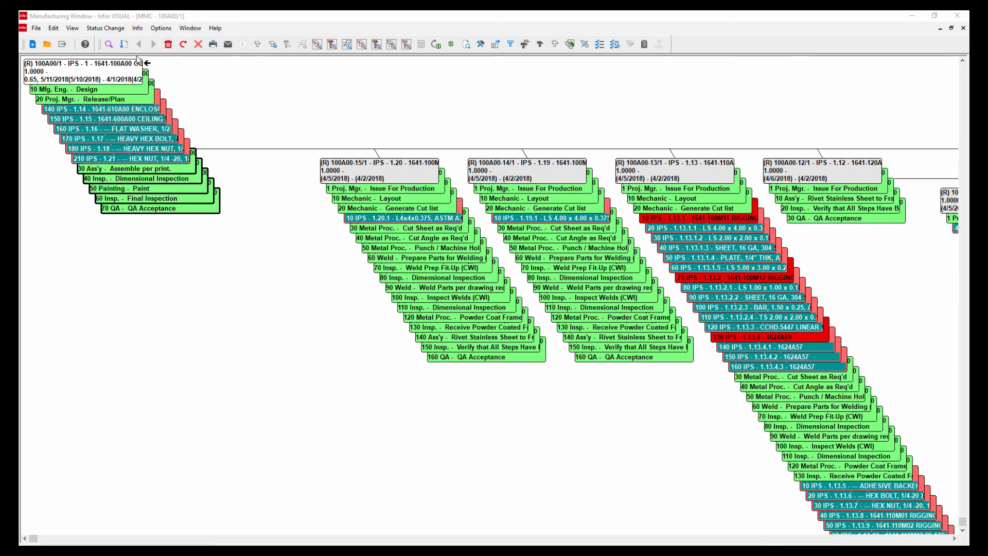
- Review the work order's estimated, actual and projected costs, and close the cost and project status windows
left_click(136, 29)
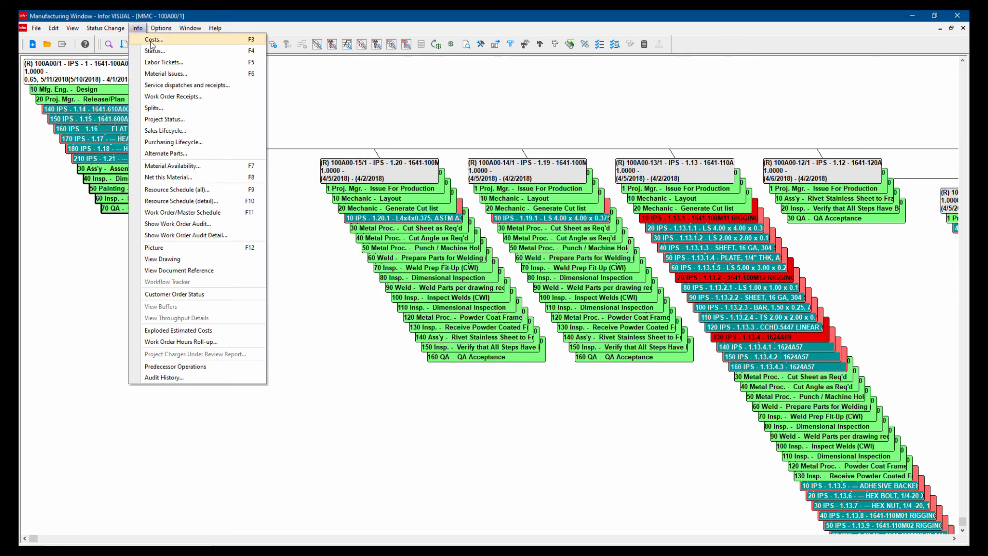
left_click(146, 40)
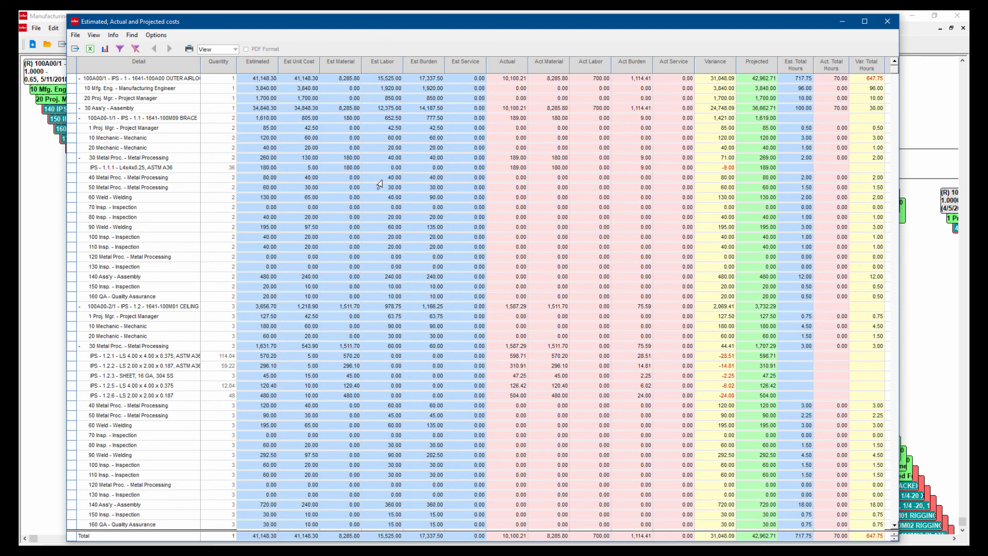
left_click(887, 24)
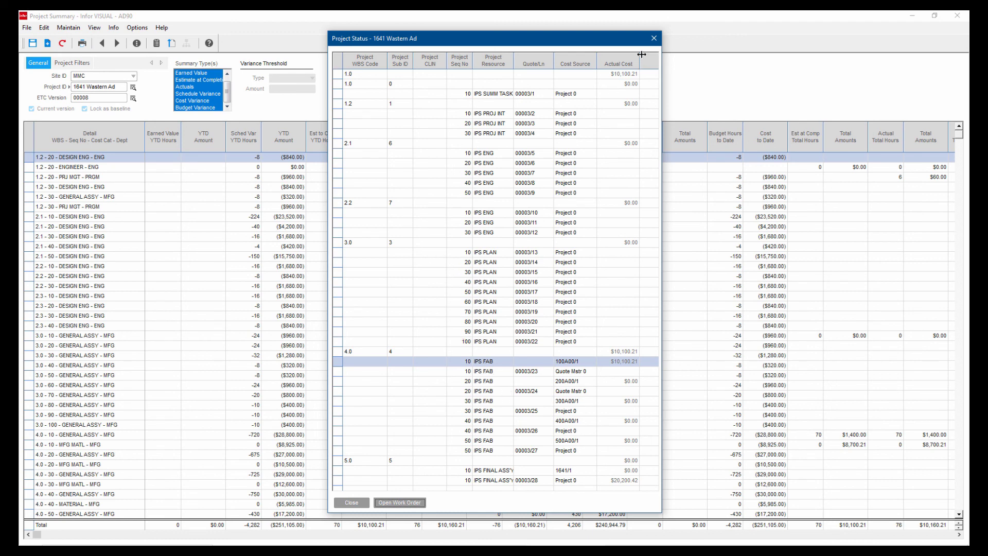
left_click(653, 38)
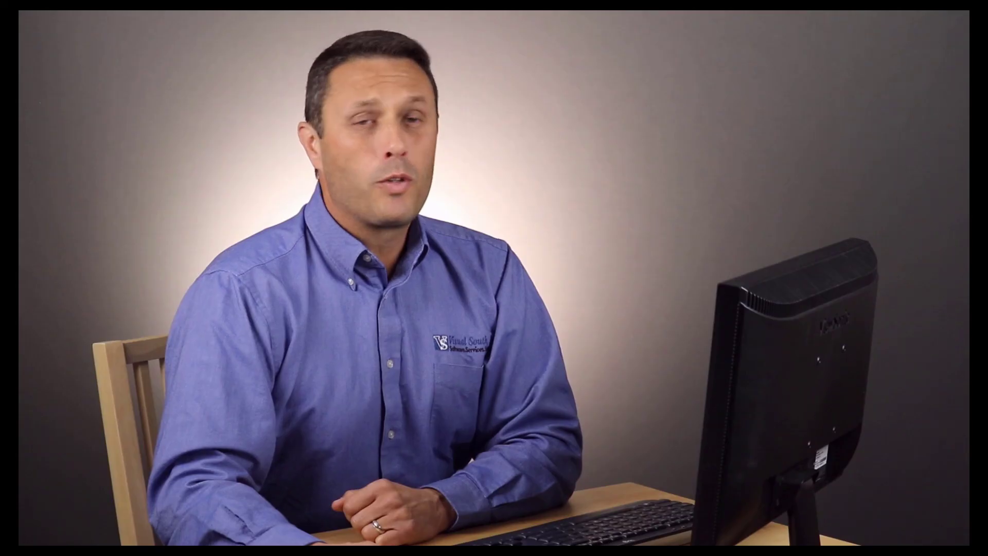